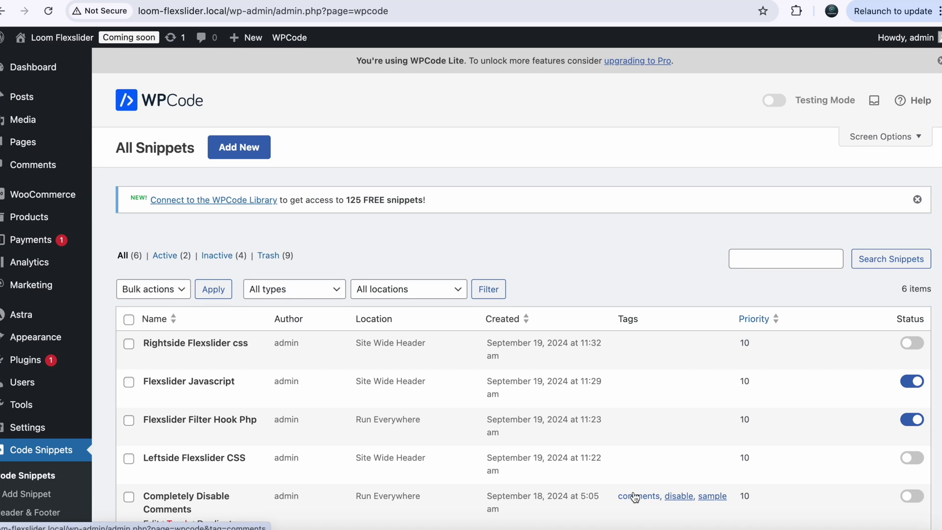
# Enable the Leftside Flexslider CSS snippet and page through the pennant gallery's left-side thumbnails.
pyautogui.click(913, 462)
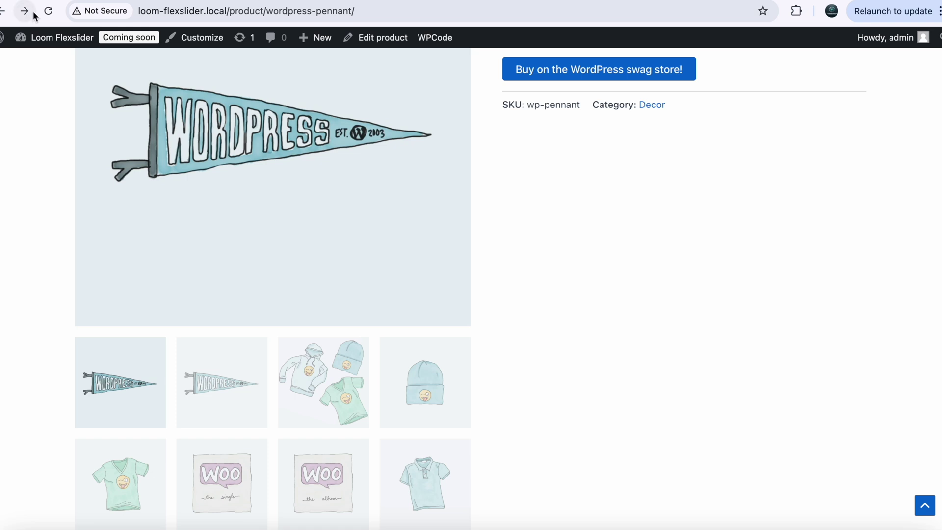
pyautogui.click(54, 12)
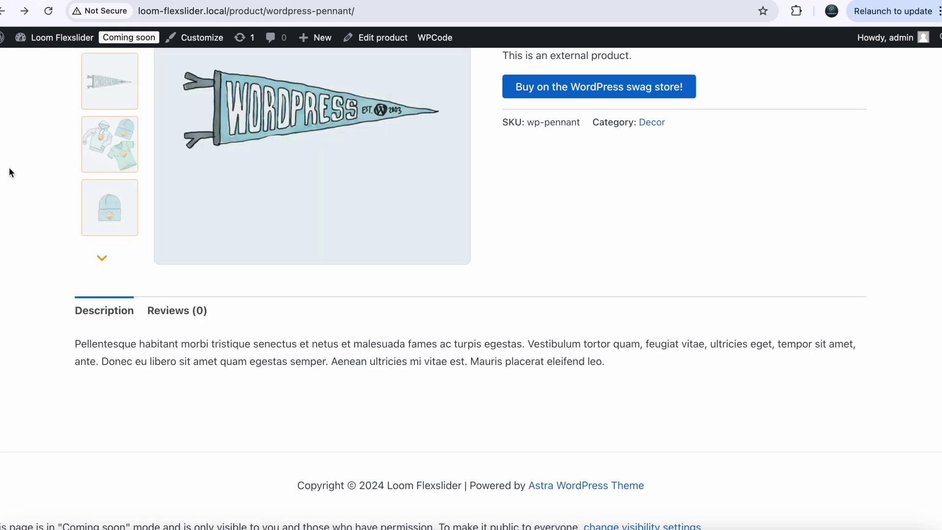
pyautogui.scroll(4, 9, 167)
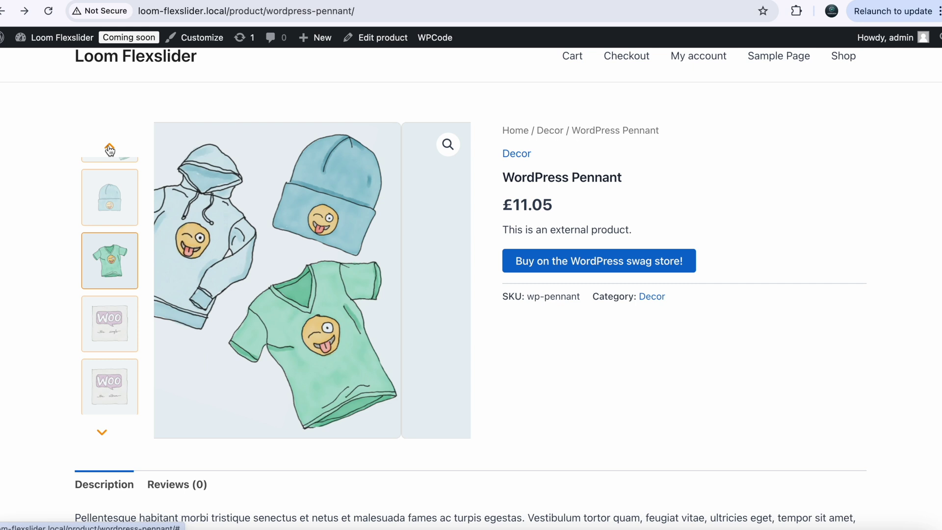
pyautogui.click(102, 434)
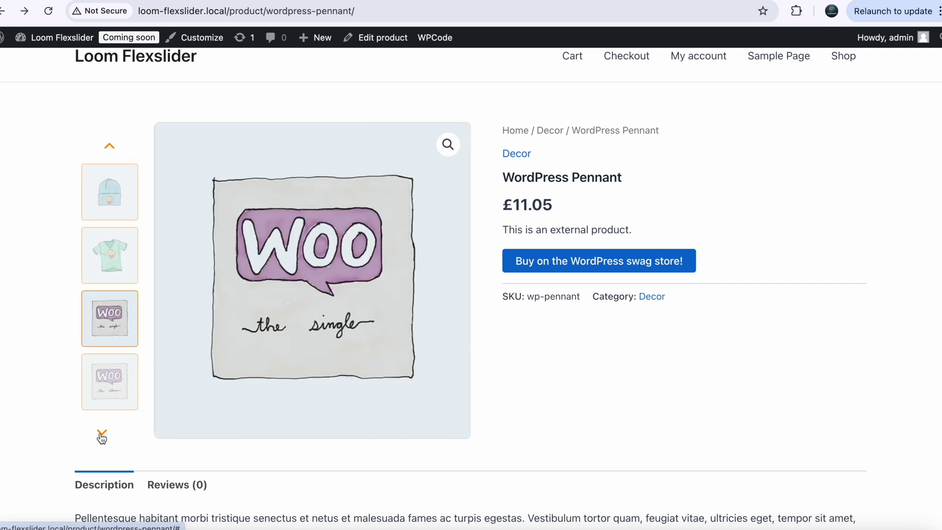
pyautogui.click(102, 435)
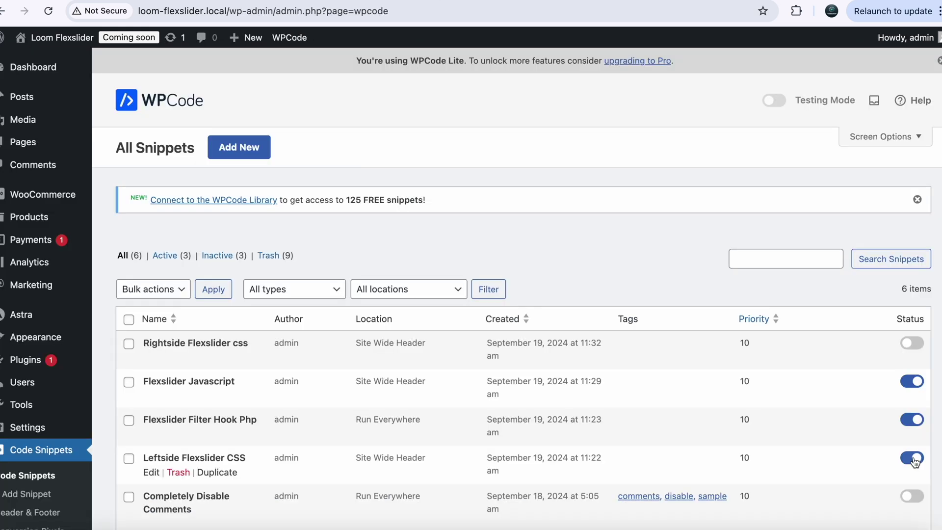
# Swap to the Rightside Flexslider css snippet and step the right-side thumbnail slider down three images.
pyautogui.click(912, 457)
pyautogui.click(912, 343)
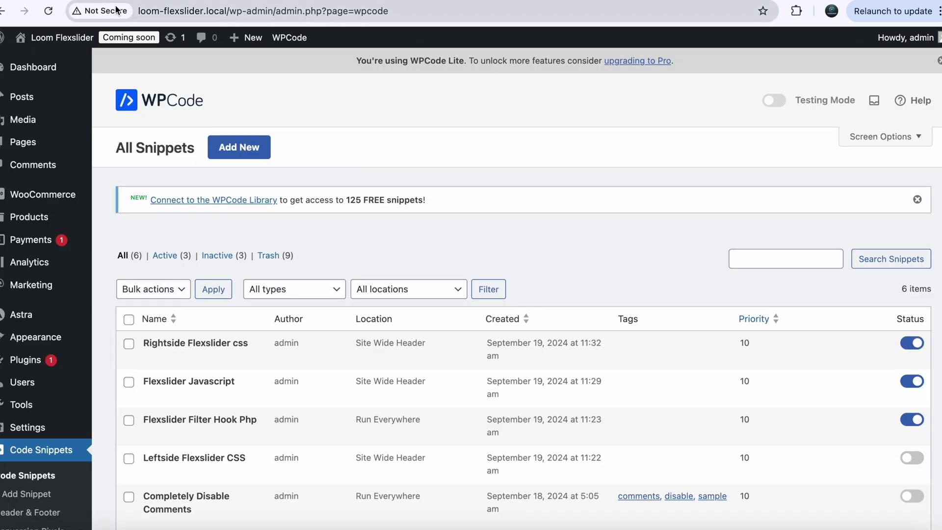
pyautogui.click(4, 10)
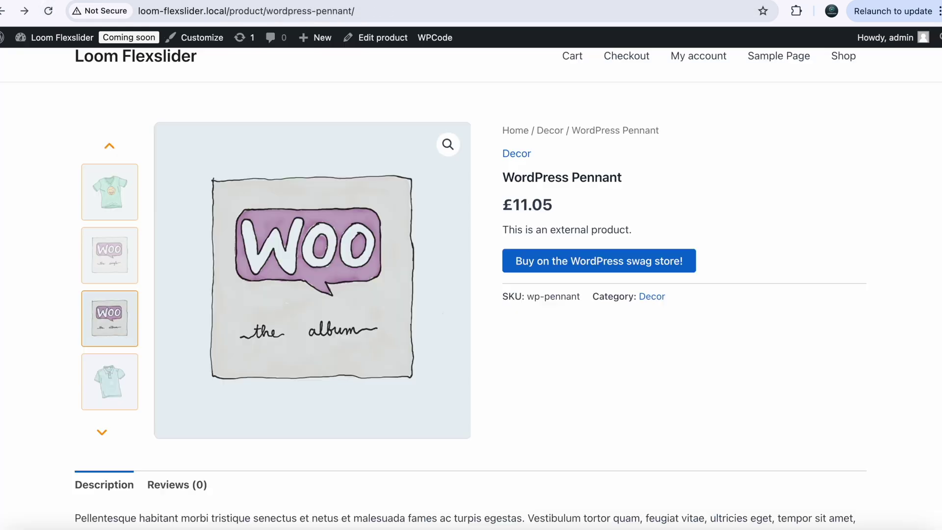
pyautogui.click(48, 11)
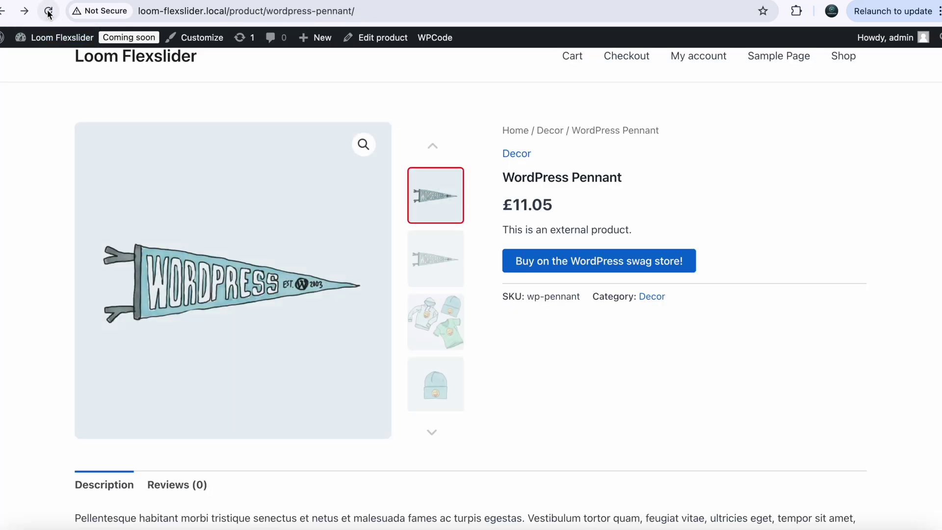
pyautogui.click(436, 435)
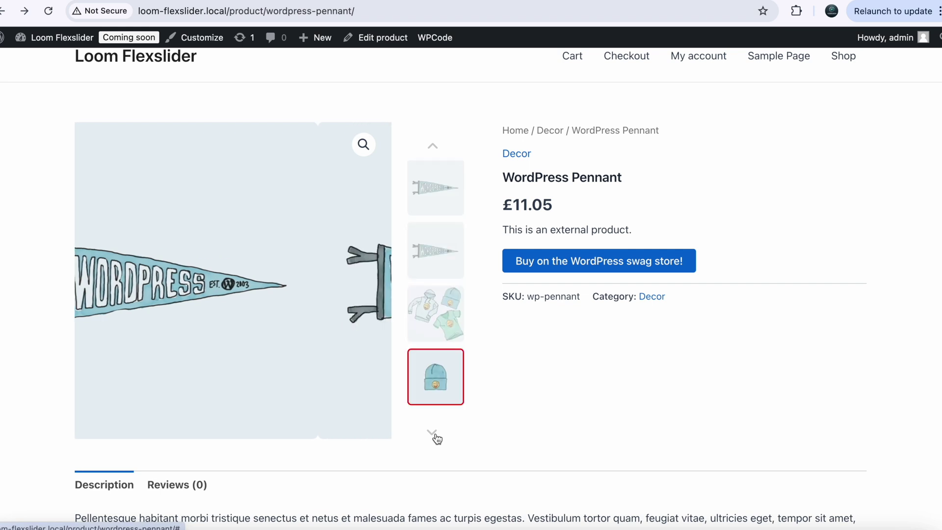
pyautogui.click(436, 434)
pyautogui.click(436, 435)
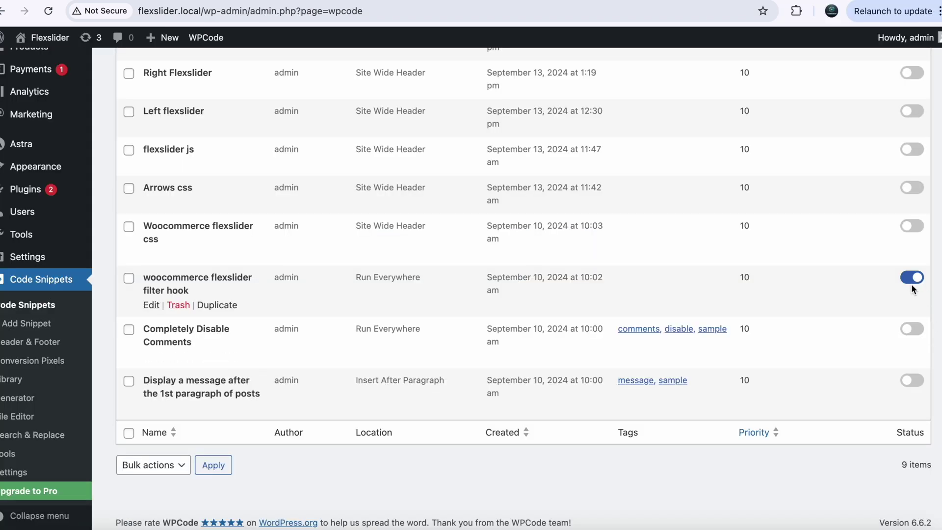
# Enable the Woocommerce flexslider css snippet and test the Sunglasses carousel's previous arrow.
pyautogui.click(911, 230)
pyautogui.hotkey('ctrl', 'Tab')
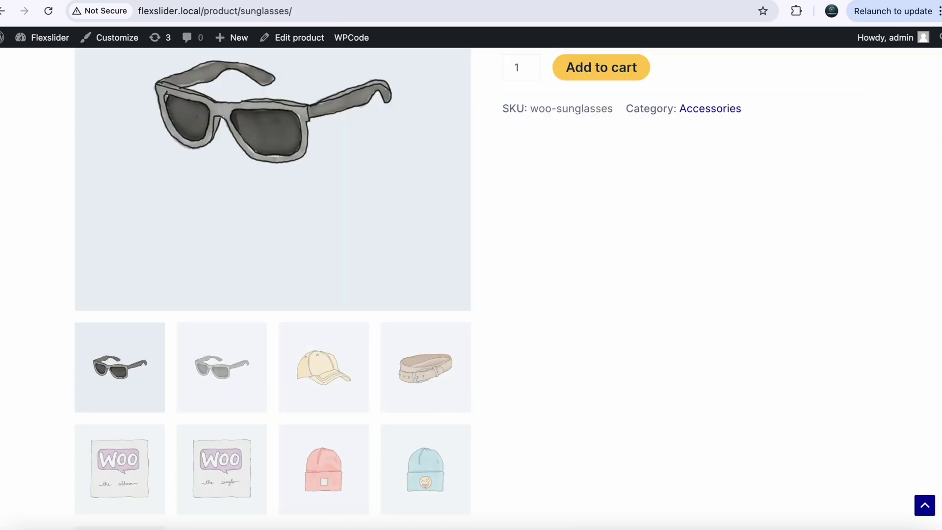
pyautogui.click(48, 11)
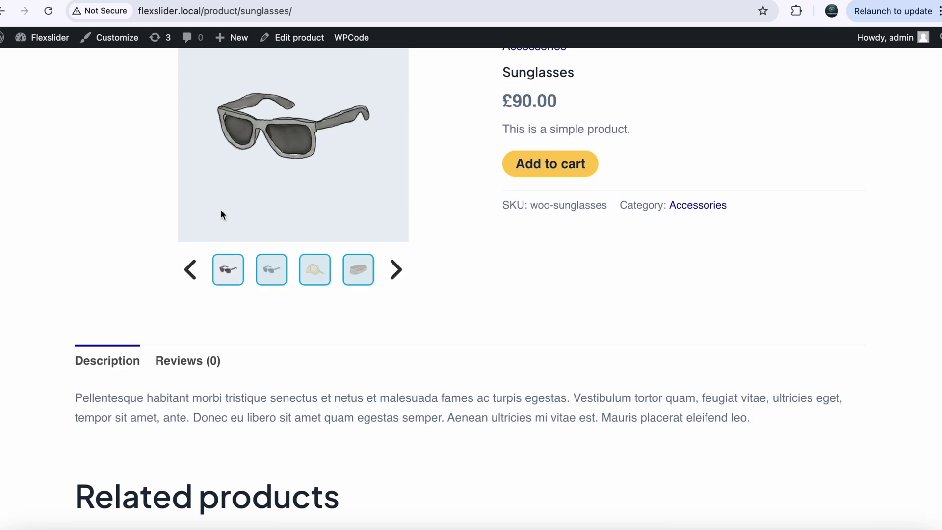
pyautogui.scroll(3, 221, 211)
pyautogui.click(191, 410)
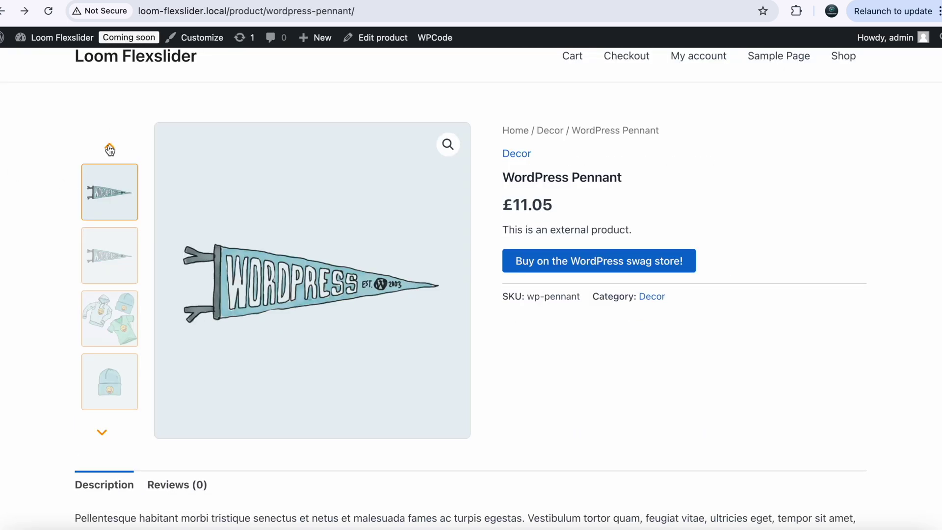
# Advance the pennant gallery to the Woo the album image, then view the Amazon earbuds page.
pyautogui.click(110, 147)
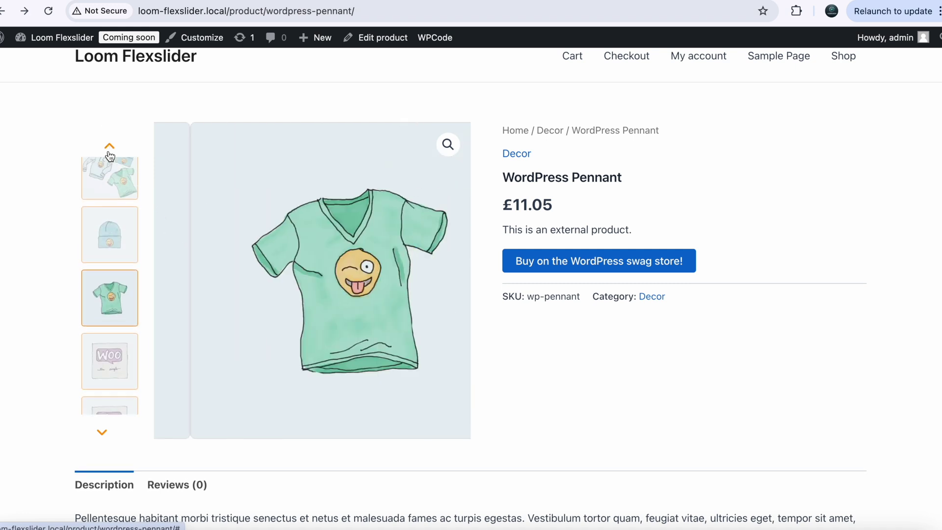
pyautogui.click(102, 435)
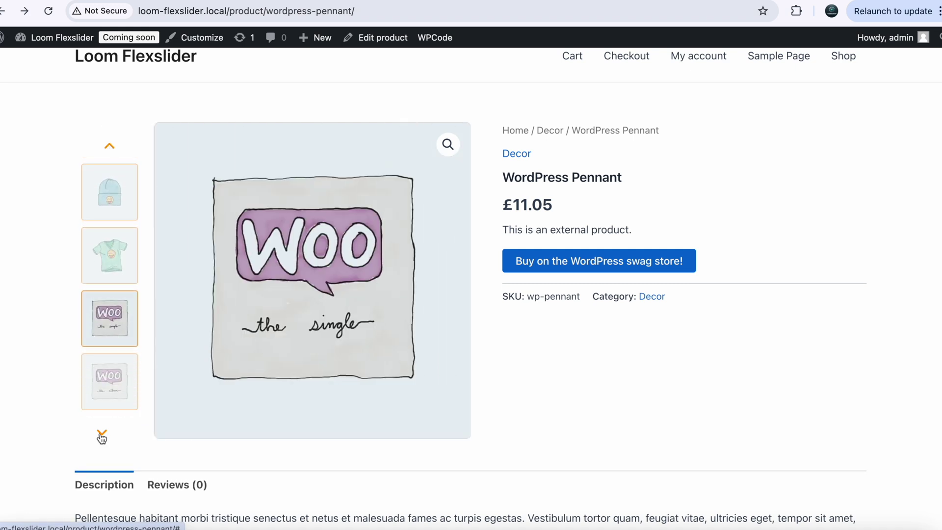
pyautogui.click(102, 435)
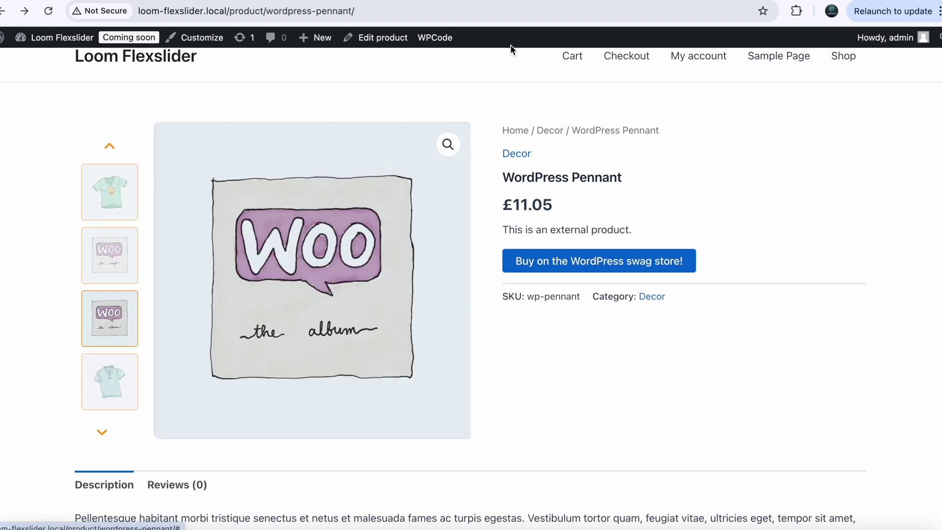
pyautogui.click(421, 1)
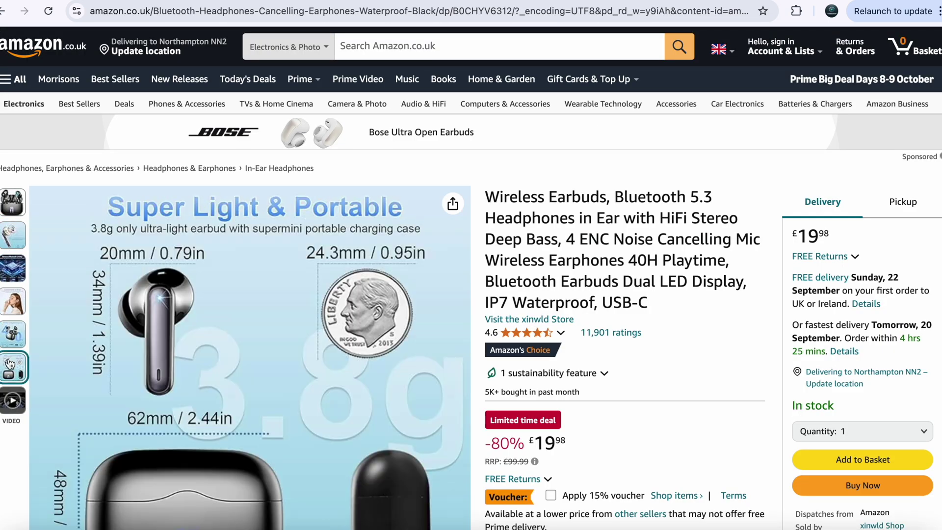
pyautogui.moveTo(12, 375)
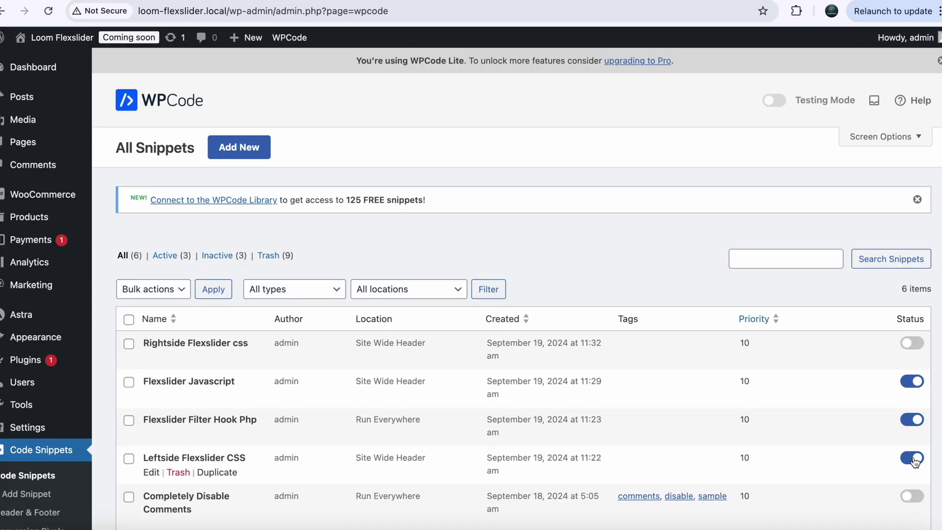
# Replace Leftside with Rightside Flexslider css and step the pennant slider down to the Woo album image.
pyautogui.click(913, 458)
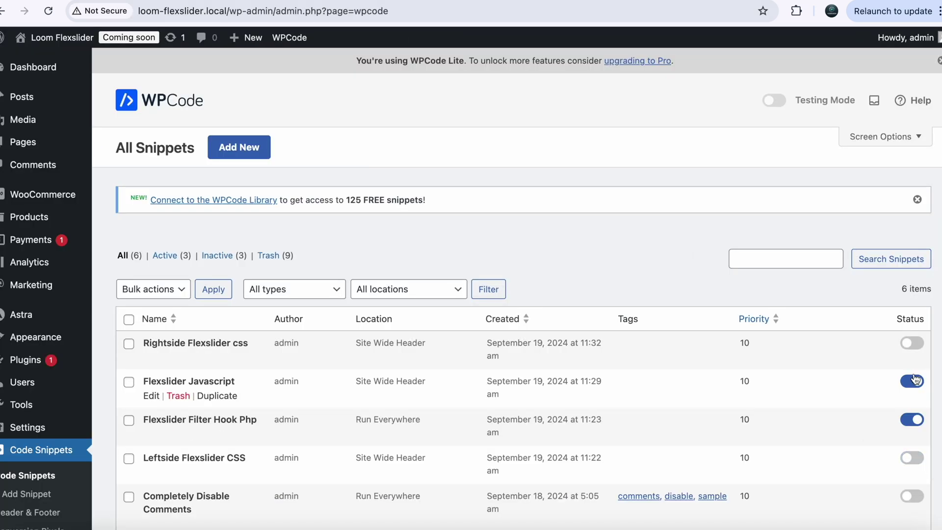
pyautogui.click(911, 342)
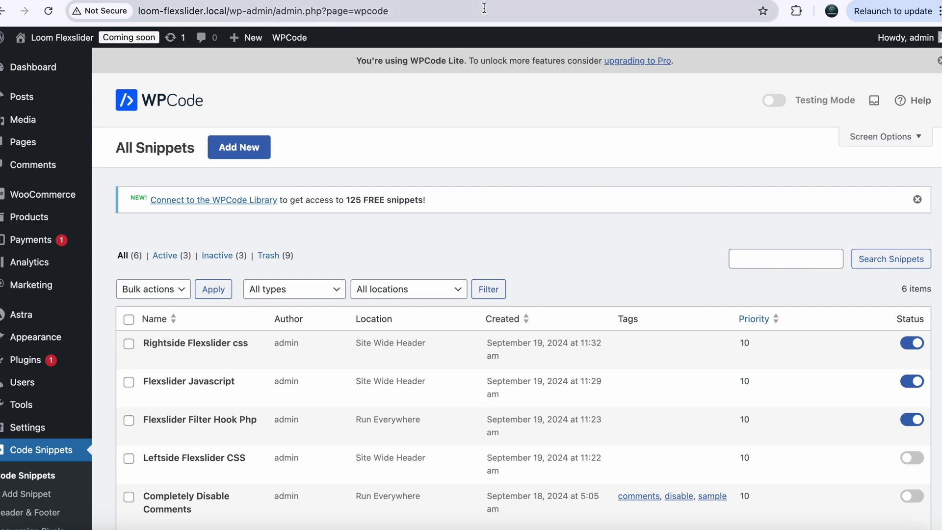
pyautogui.click(49, 13)
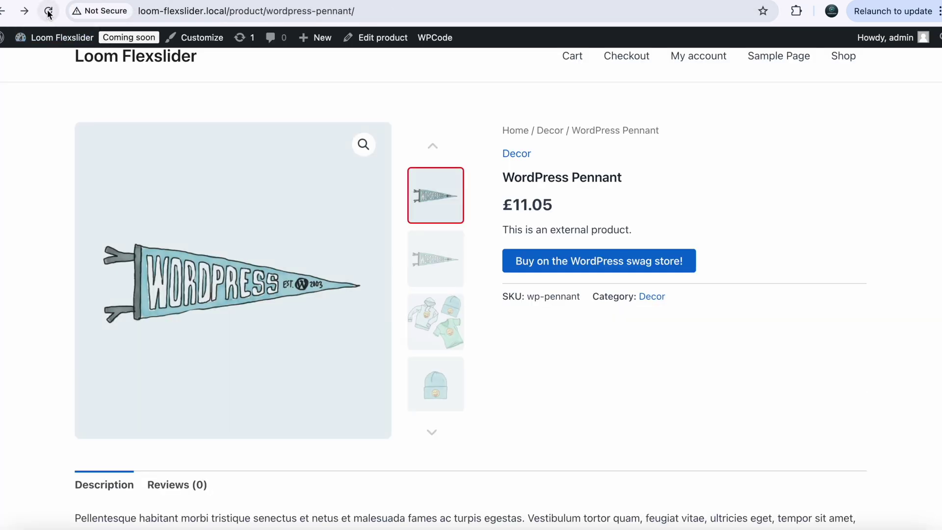
pyautogui.click(432, 433)
pyautogui.click(432, 434)
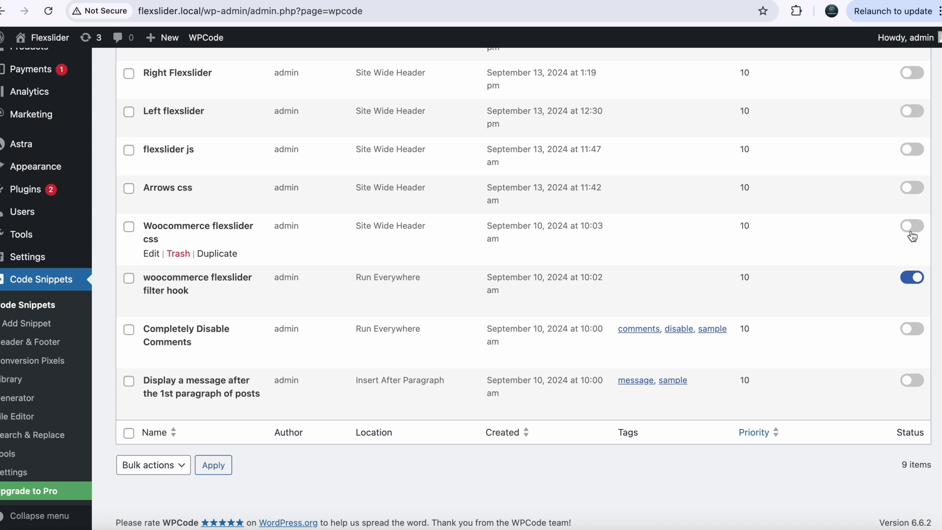
# Enable Woocommerce flexslider css and arrow back through the Sunglasses carousel to the blue emoji beanie.
pyautogui.click(911, 226)
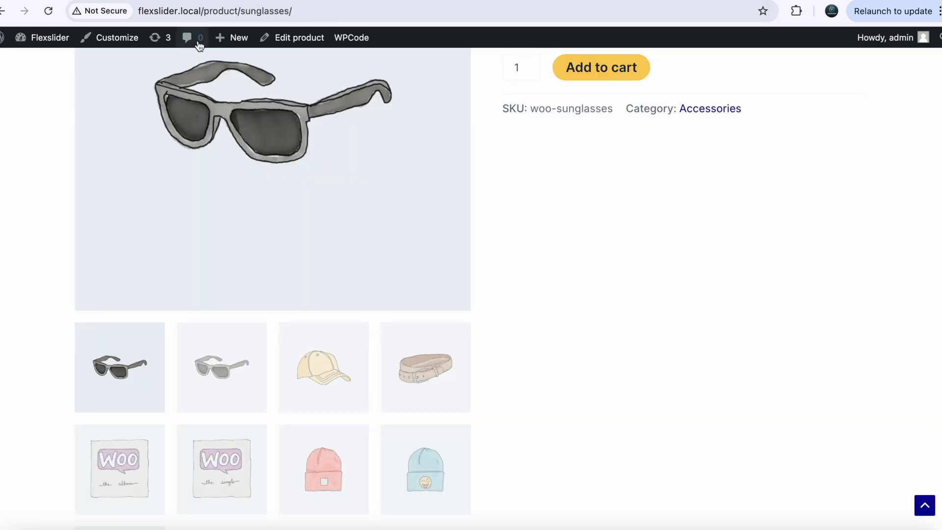
pyautogui.click(48, 11)
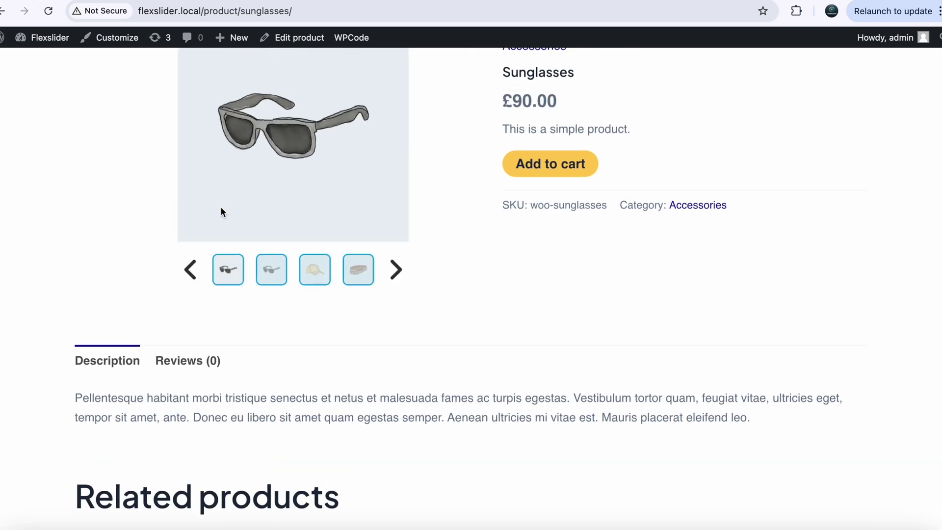
pyautogui.scroll(3, 211, 296)
pyautogui.click(190, 416)
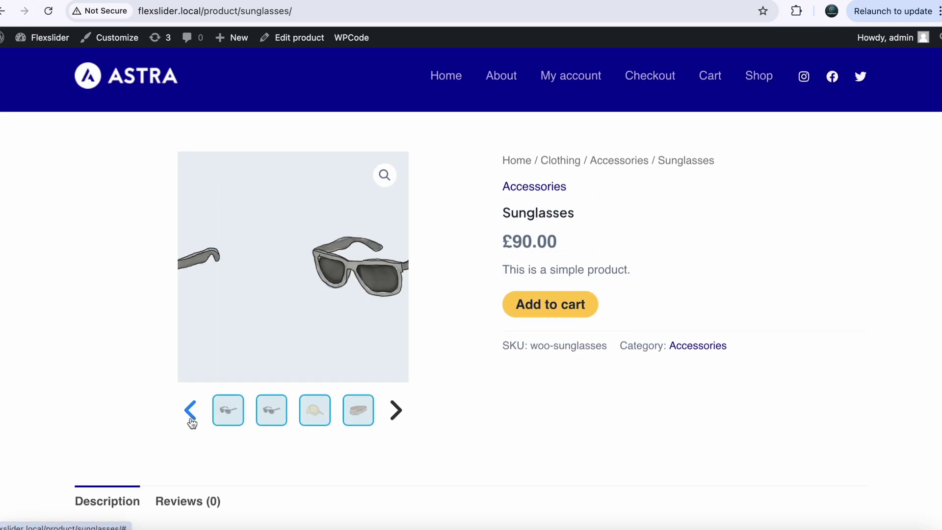
pyautogui.click(190, 412)
pyautogui.click(190, 412)
pyautogui.click(191, 412)
pyautogui.click(191, 412)
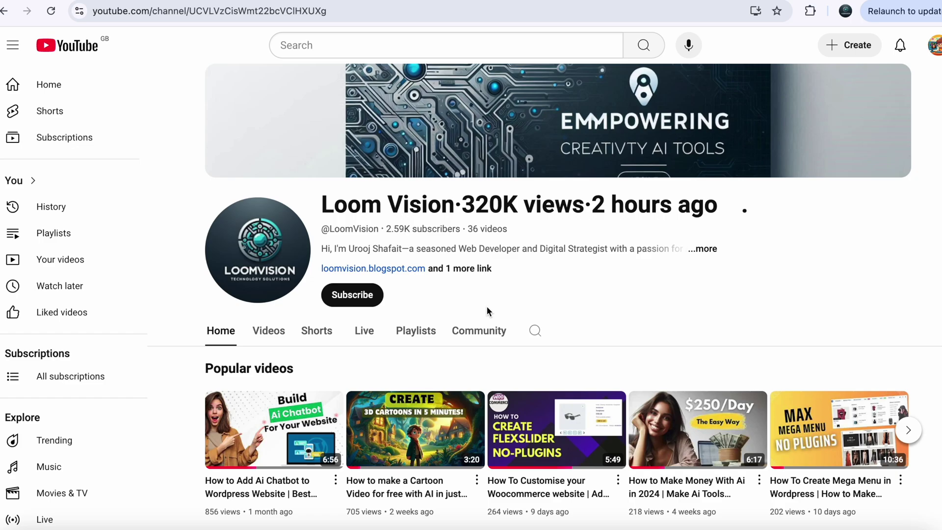
# Subscribe to the Loom Vision channel and set its notification bell to Personalized.
pyautogui.scroll(-9, 486, 310)
pyautogui.scroll(7, 486, 310)
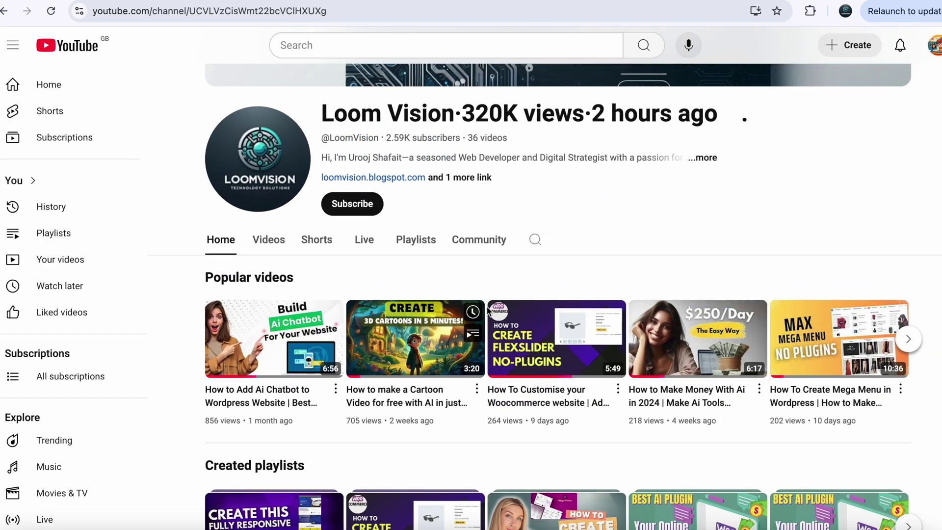
pyautogui.scroll(-10, 489, 310)
pyautogui.scroll(12, 488, 310)
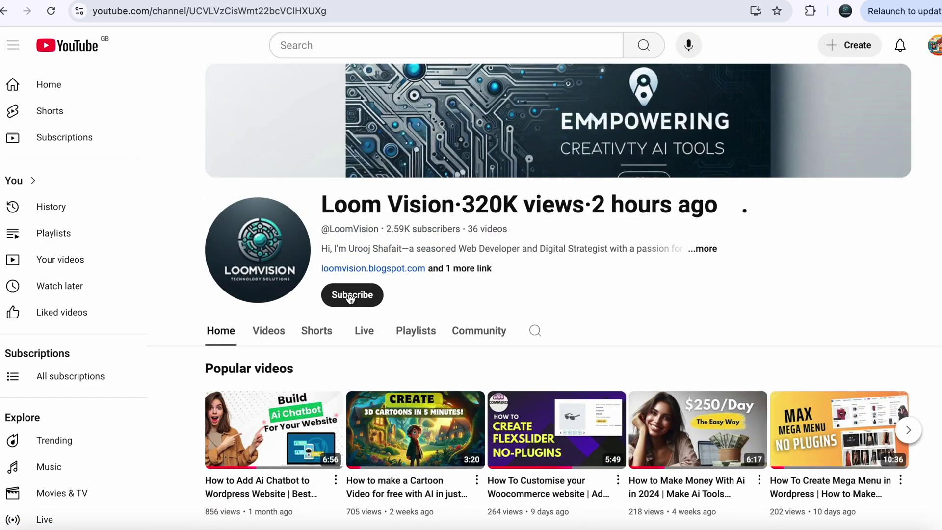
pyautogui.click(351, 296)
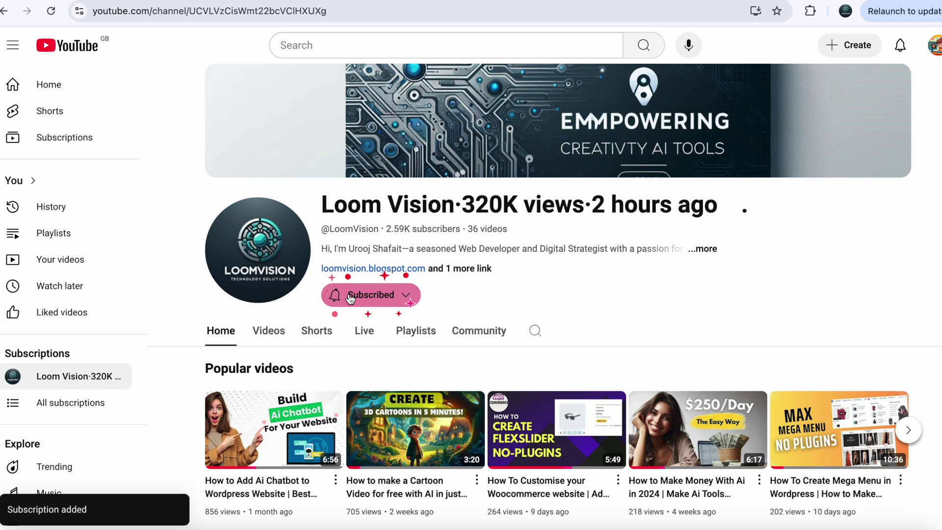
pyautogui.click(340, 299)
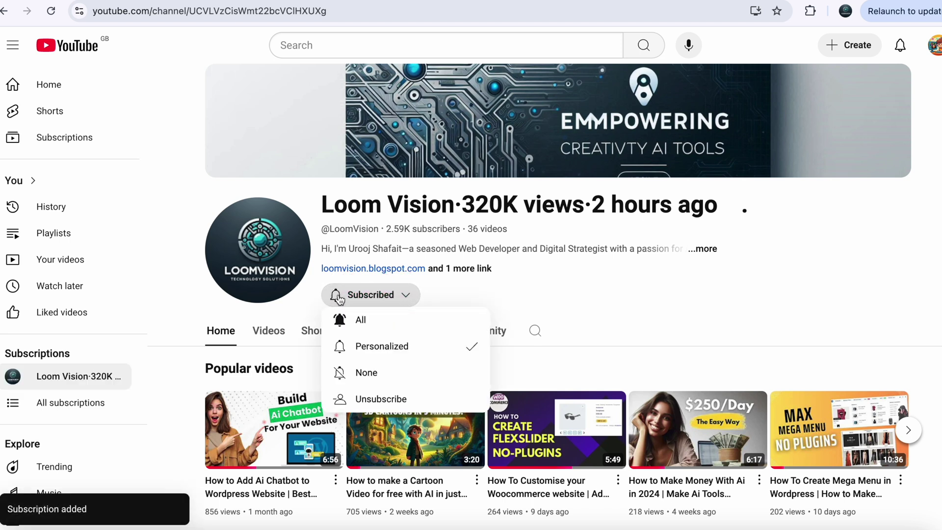
pyautogui.click(342, 352)
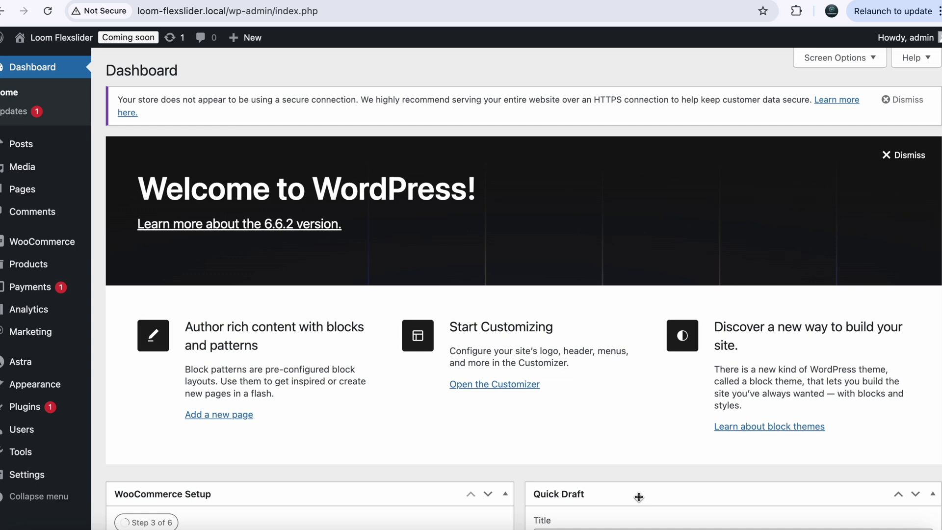
# Search Add New Plugin for 'Wp code', then install and activate WPCode.
pyautogui.click(18, 407)
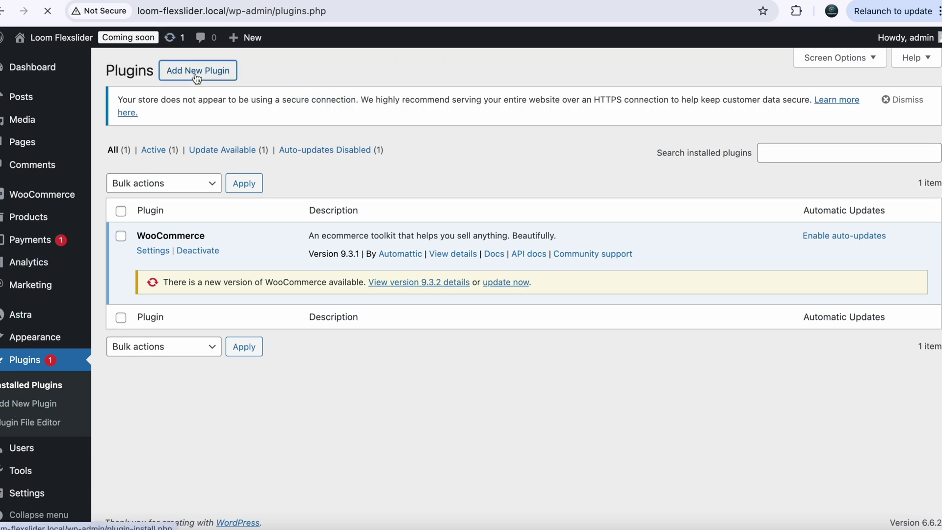
pyautogui.click(195, 74)
pyautogui.click(712, 110)
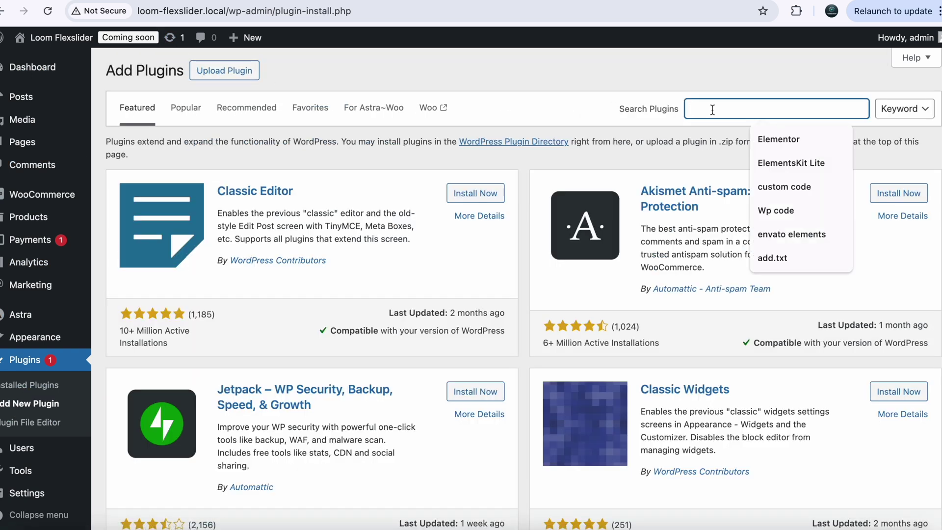
pyautogui.click(781, 214)
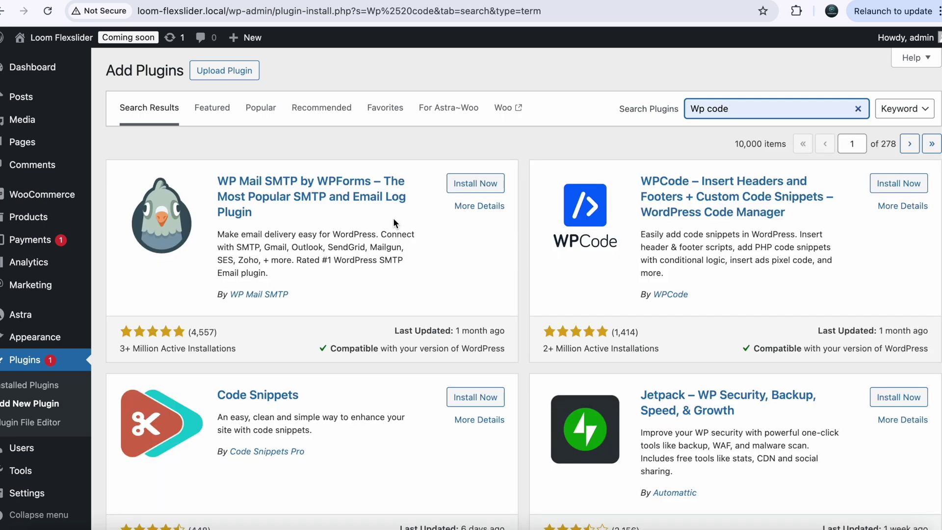
pyautogui.click(899, 187)
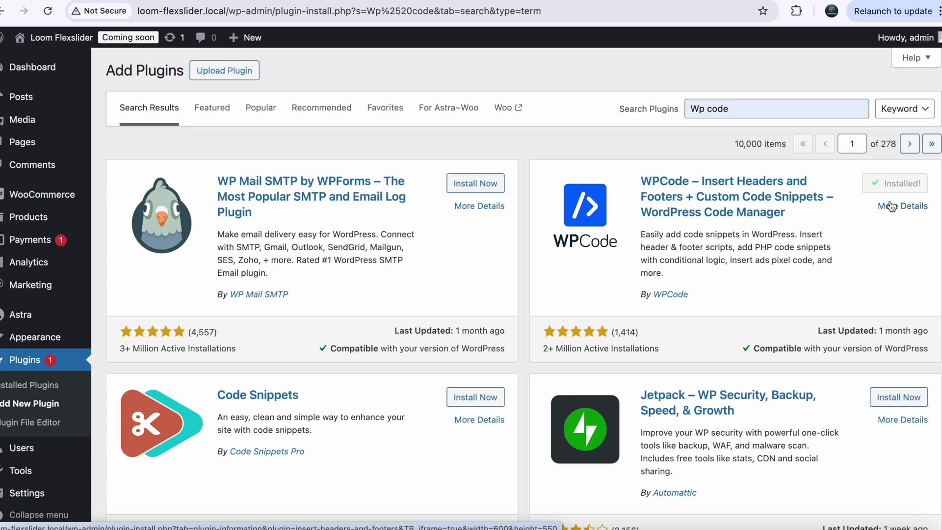
pyautogui.click(892, 185)
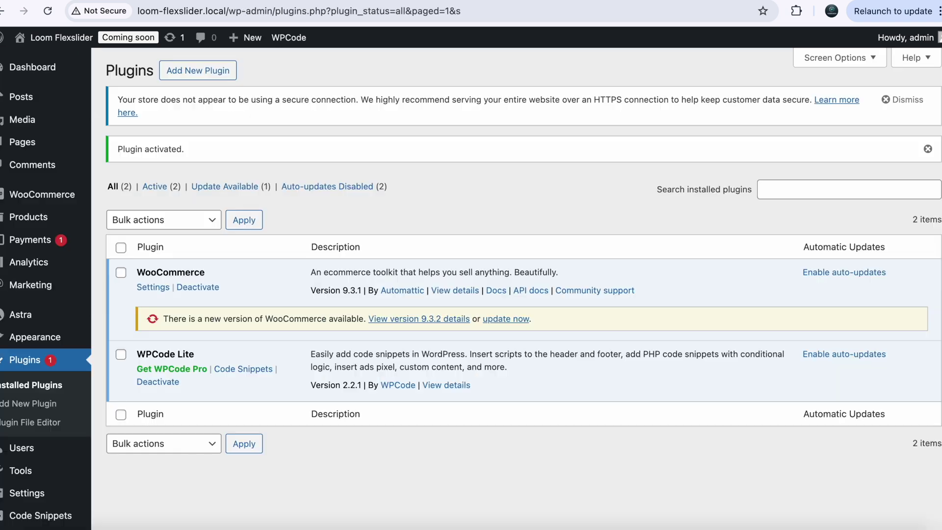
# Scroll the Plugins page to confirm WPCode Lite is active beside WooCommerce.
pyautogui.scroll(-1, 205, 496)
pyautogui.moveTo(32, 499)
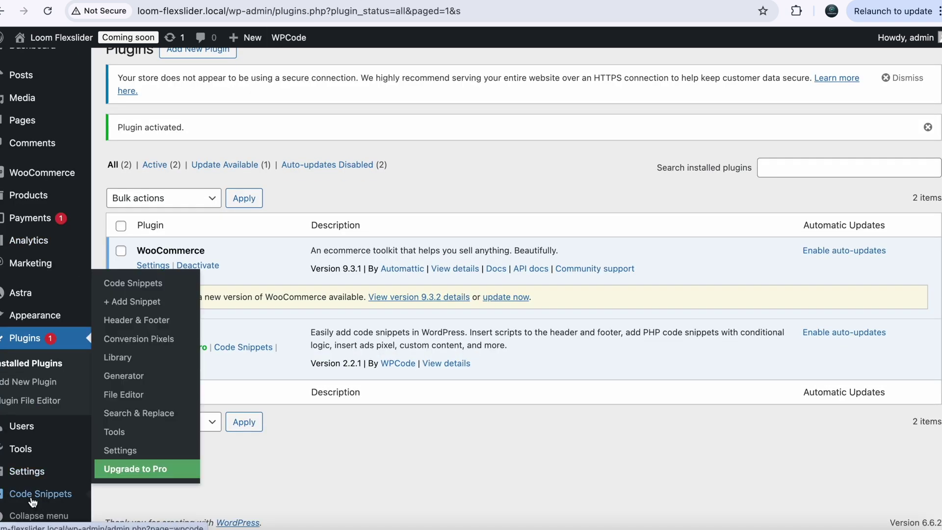
# Create a blank custom snippet titled 'Leftside Flexslider CSS' with code type CSS Snippet.
pyautogui.click(128, 302)
pyautogui.click(397, 362)
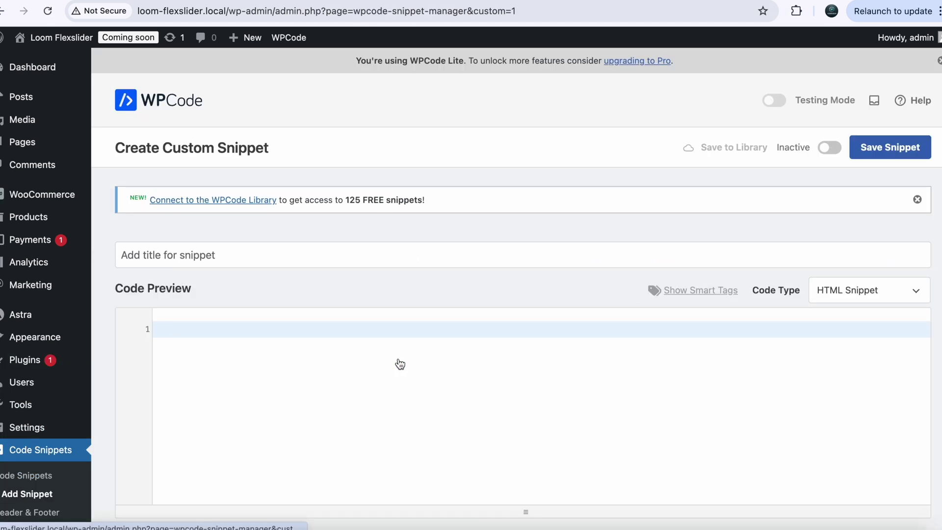
pyautogui.click(314, 256)
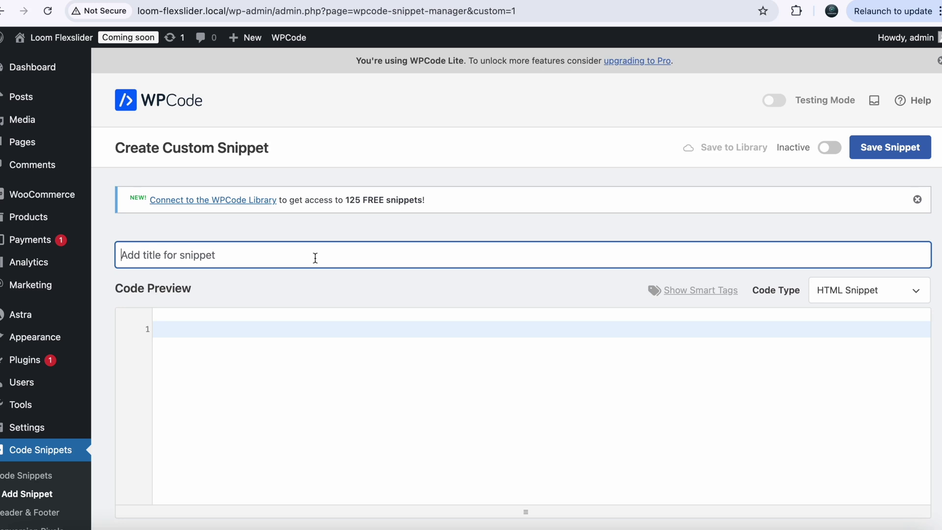
pyautogui.write('Lef')
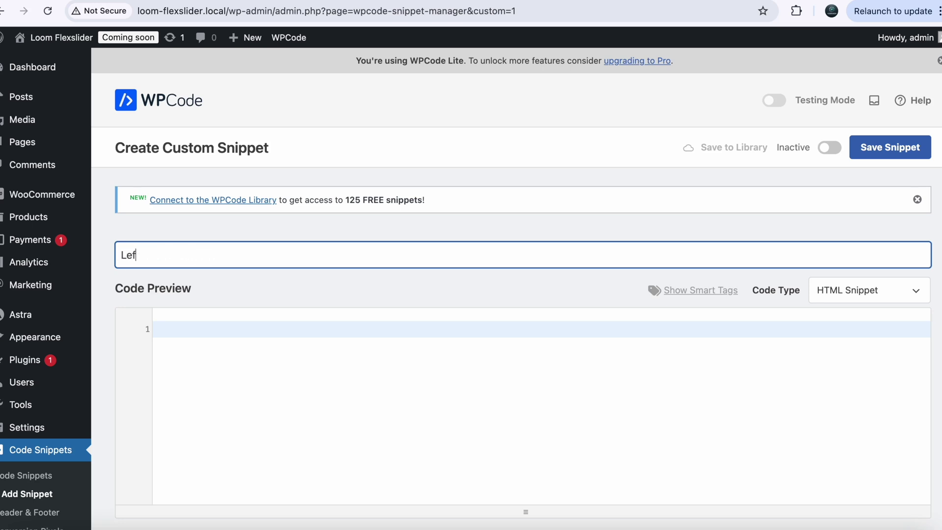
pyautogui.write('tside Flexslider')
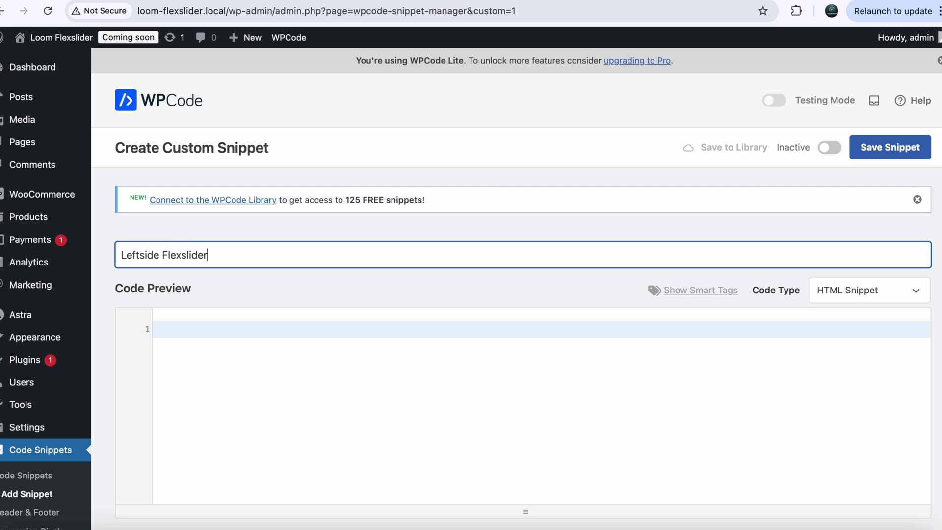
pyautogui.write(' CSS')
pyautogui.click(907, 292)
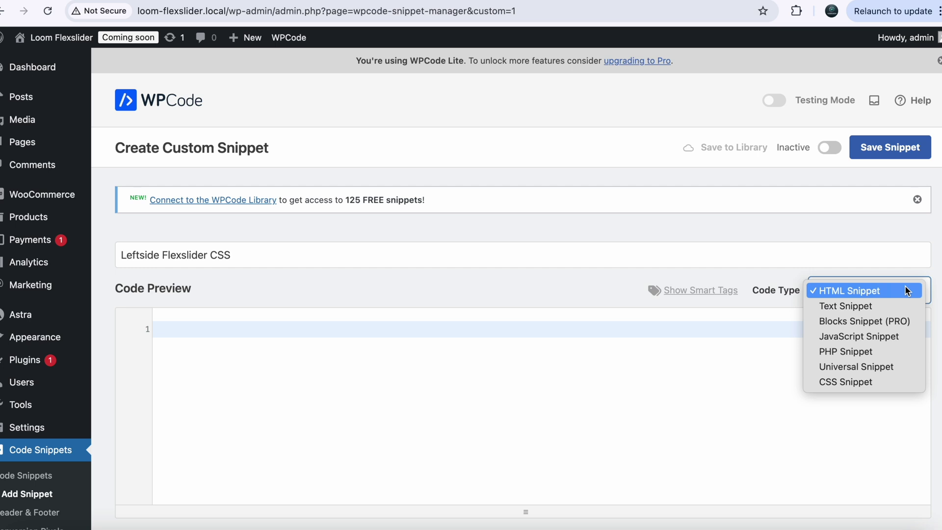
pyautogui.click(829, 380)
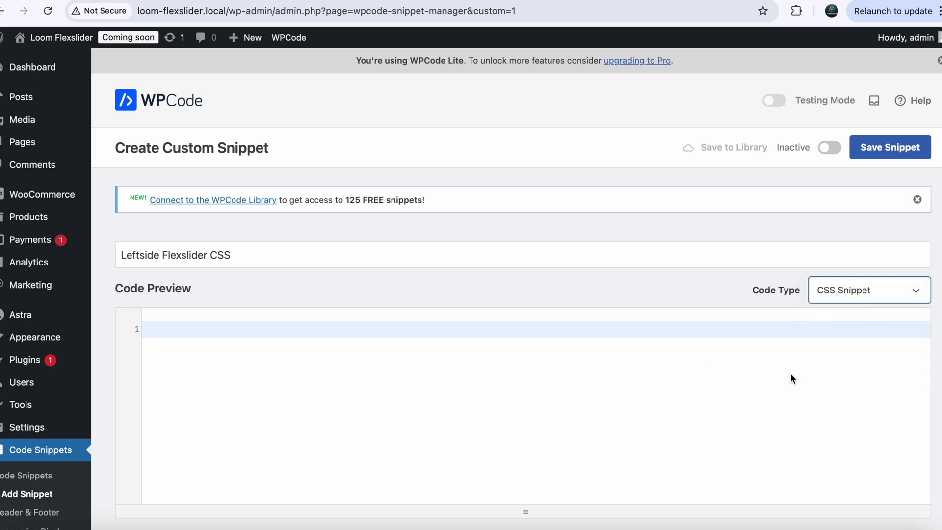
pyautogui.click(398, 343)
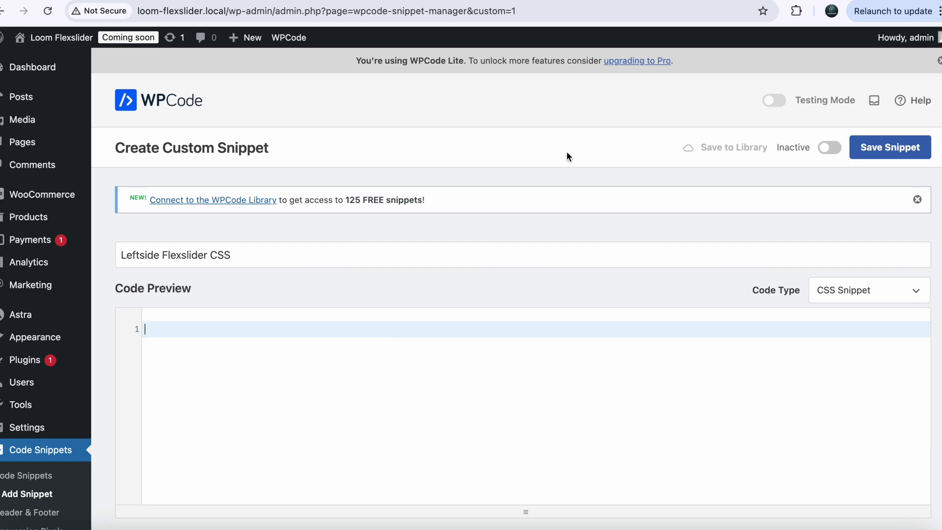
# Paste the tutorial's Font Awesome import line and left-side slider CSS into the editor.
pyautogui.click(637, 2)
pyautogui.scroll(20, 296, 250)
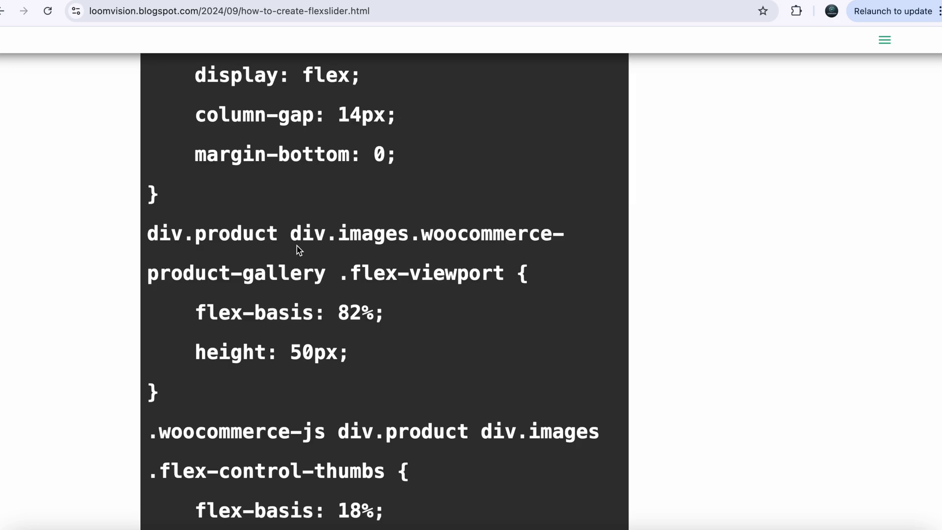
pyautogui.scroll(-5, 296, 250)
pyautogui.scroll(-9, 297, 248)
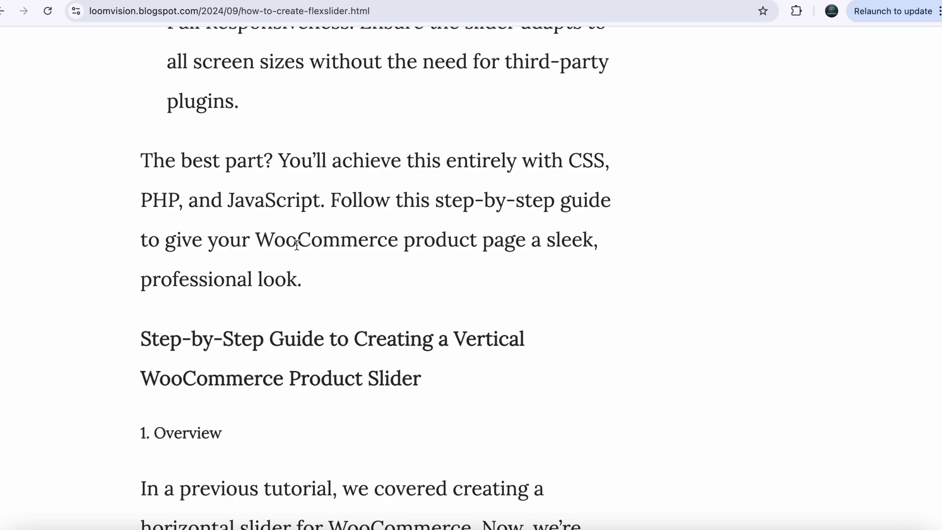
pyautogui.scroll(-20, 297, 243)
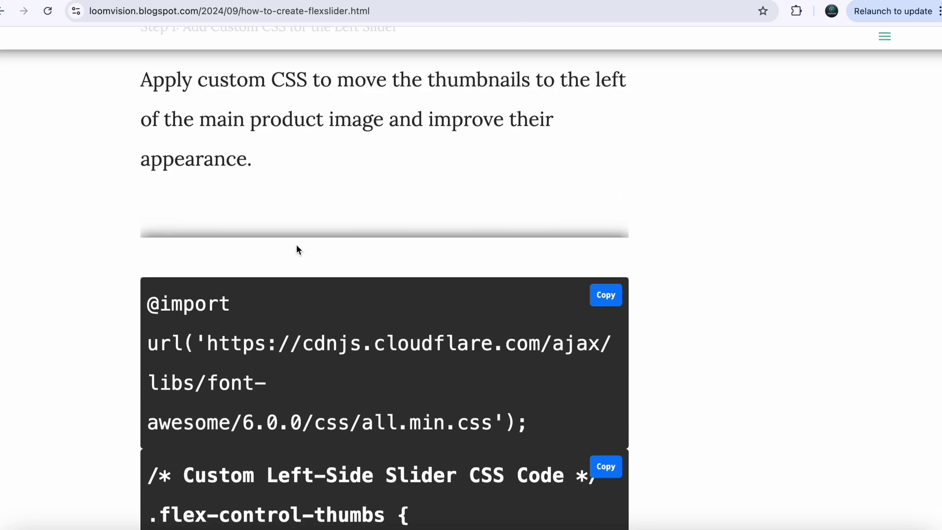
pyautogui.scroll(3, 260, 176)
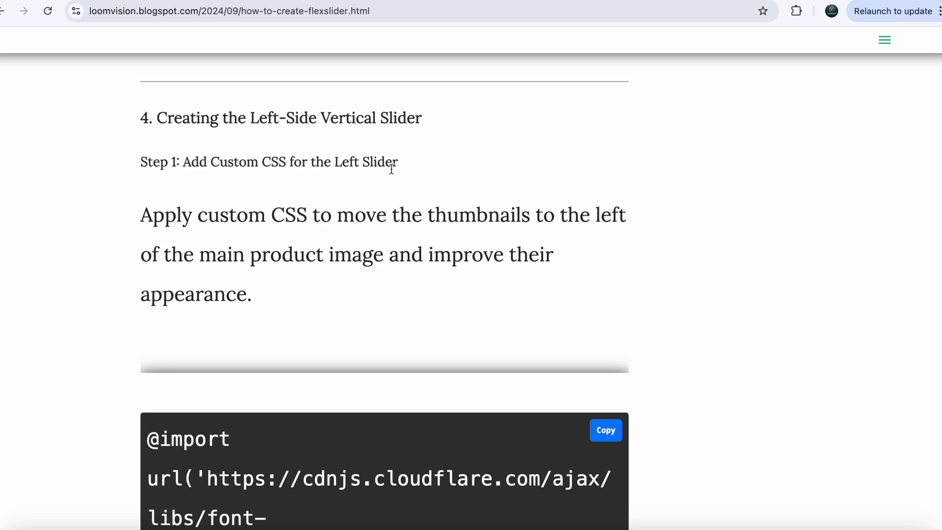
pyautogui.scroll(-5, 483, 368)
pyautogui.click(605, 153)
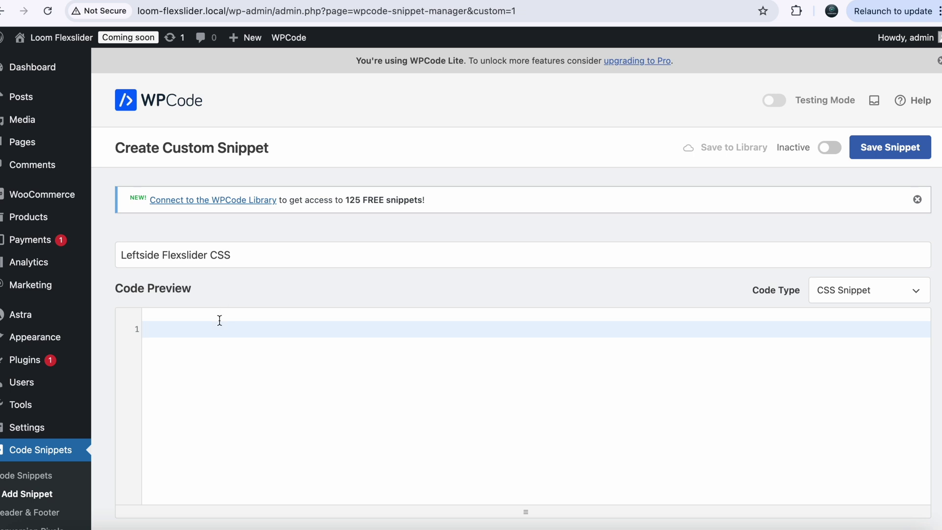
pyautogui.press('super+v')
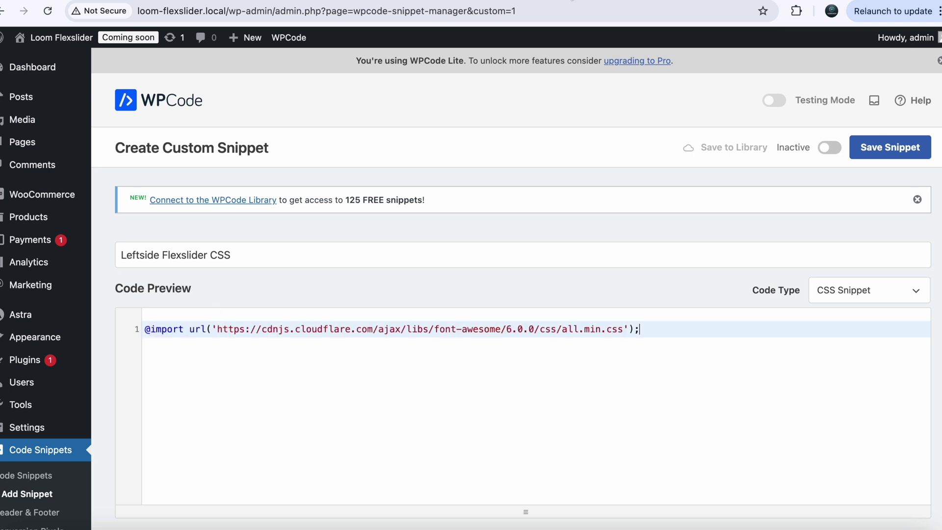
pyautogui.hotkey('ctrl', 'Tab')
pyautogui.scroll(-3, 630, 326)
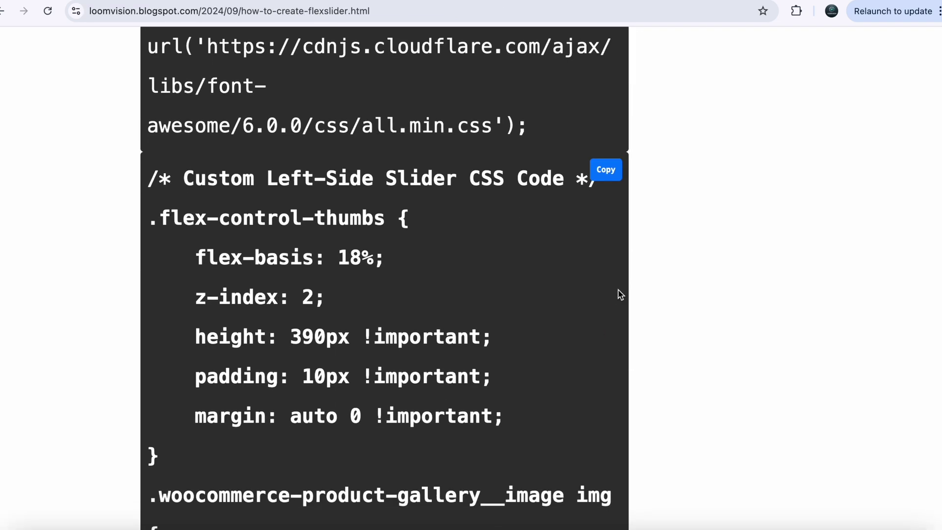
pyautogui.click(604, 171)
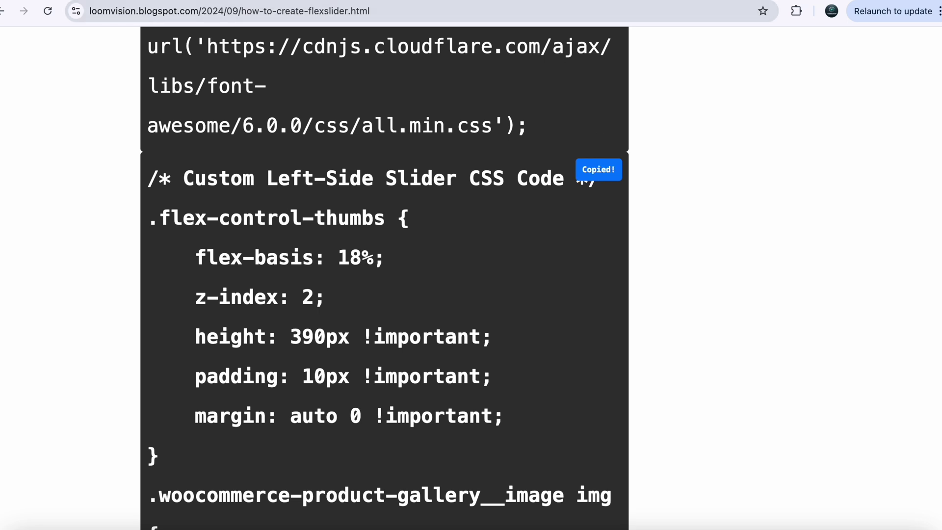
pyautogui.hotkey('ctrl', 'shift', 'Tab')
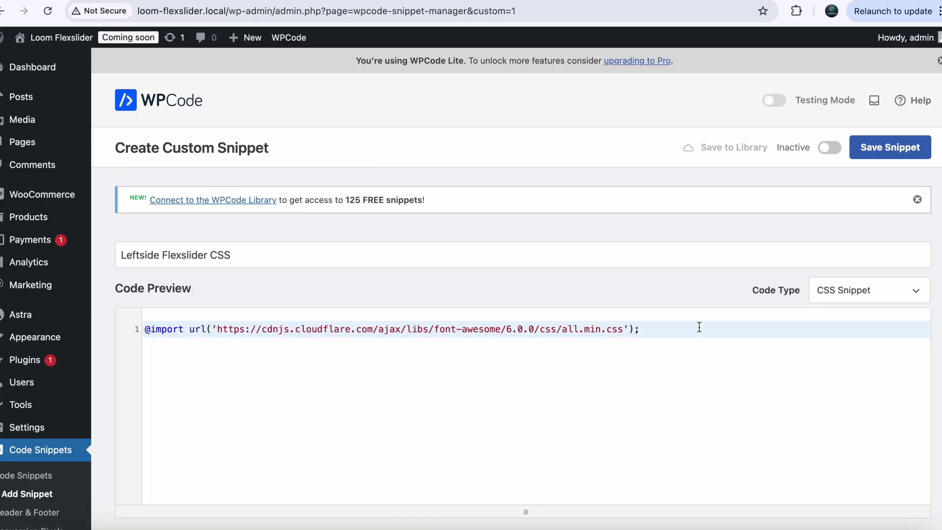
pyautogui.press('Return')
pyautogui.hotkey('ctrl', 'v')
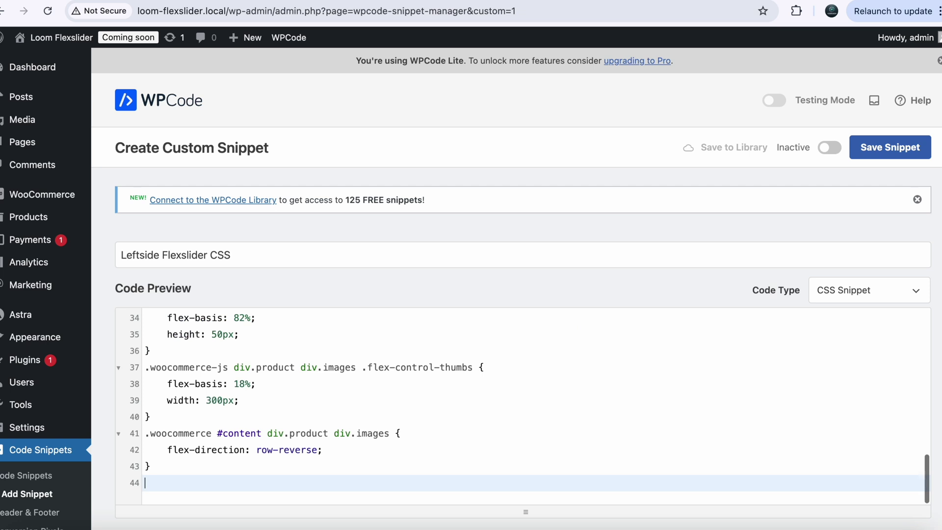
# Save the snippet and switch it to Active.
pyautogui.click(885, 150)
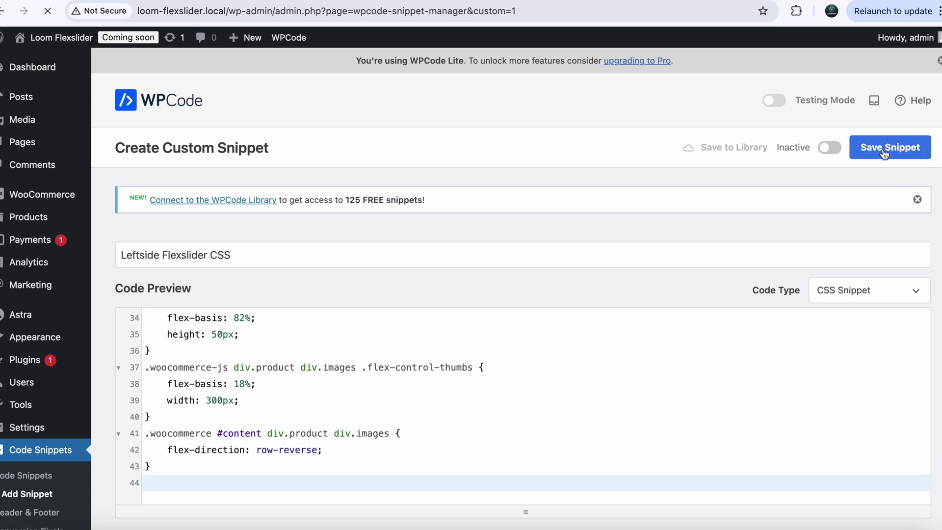
pyautogui.click(856, 148)
pyautogui.click(903, 147)
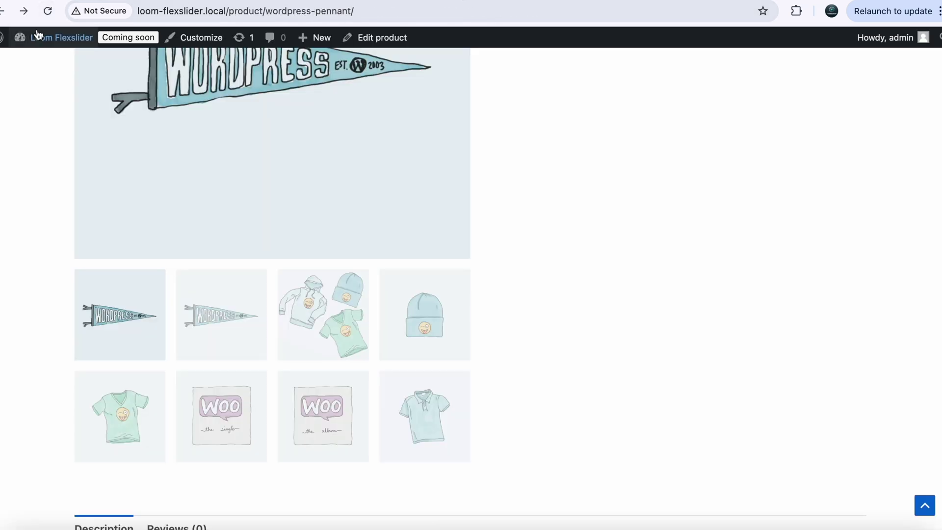
# Reload the WordPress Pennant page to check the vertical thumbnail column, then go to Add Snippet.
pyautogui.click(48, 12)
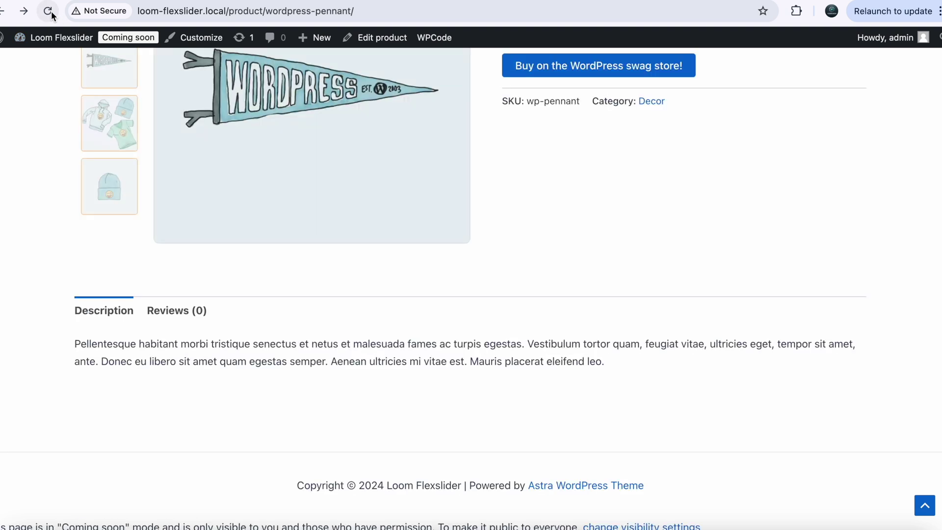
pyautogui.scroll(5, 51, 205)
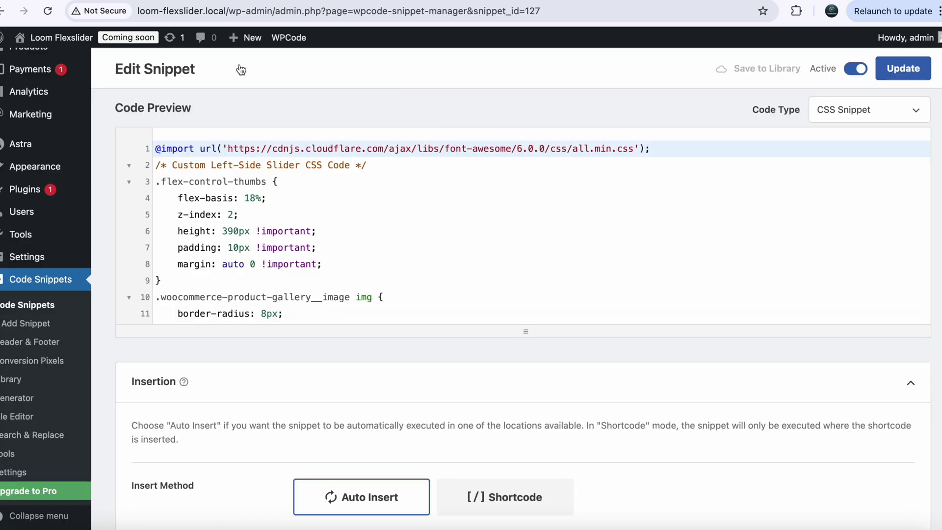
pyautogui.click(12, 328)
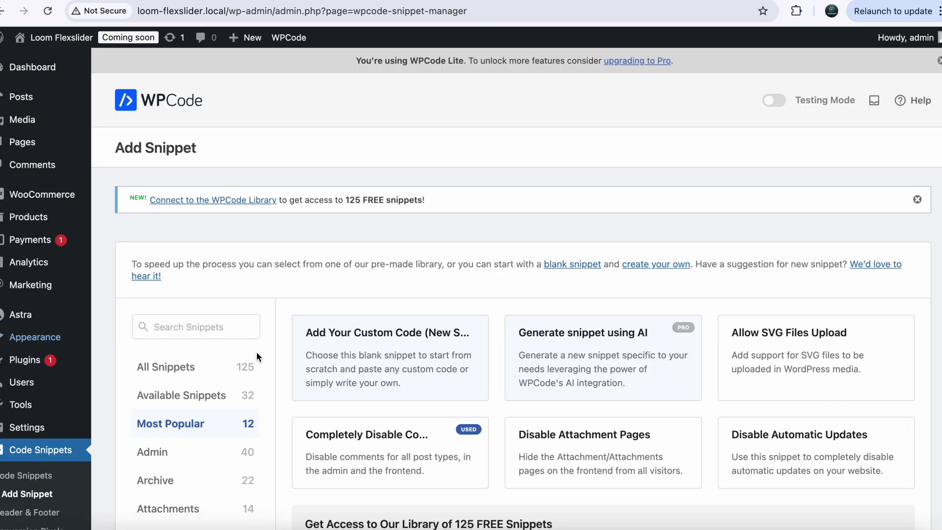
# Create a custom snippet named 'Flexslider Filter Hook Php' with code type PHP Snippet.
pyautogui.click(385, 363)
pyautogui.click(270, 255)
pyautogui.write('Flexslider Fil')
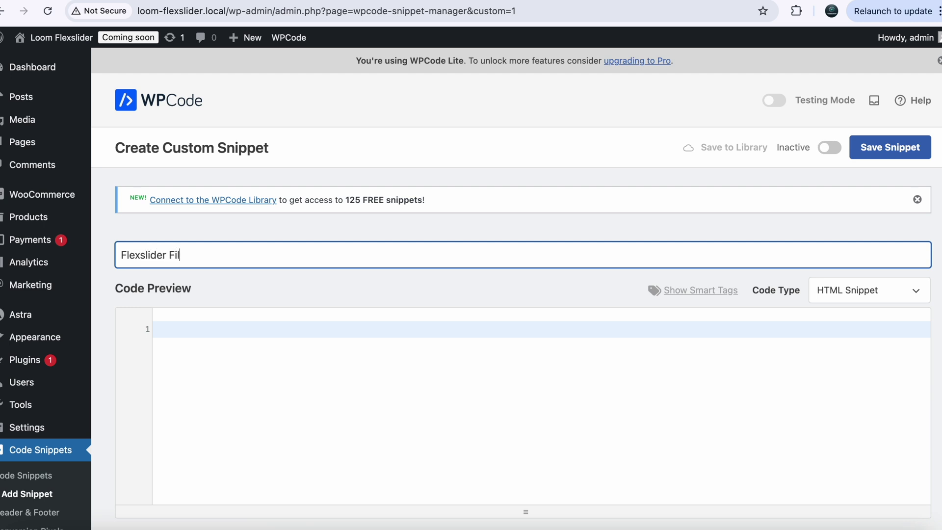
pyautogui.write('ter Hook Php')
pyautogui.click(910, 293)
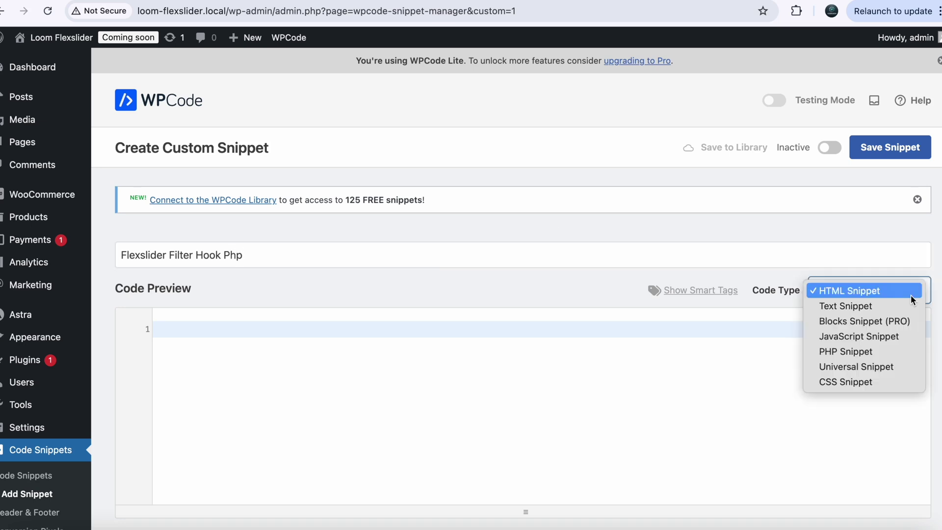
pyautogui.click(838, 352)
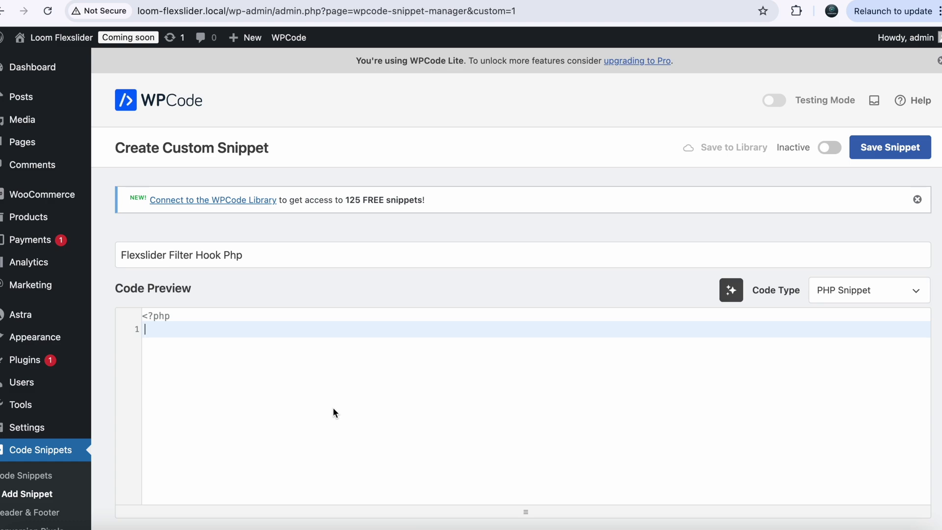
# Paste the tutorial's navigation-arrows PHP filter code into the snippet editor.
pyautogui.hotkey('ctrl', 'Tab')
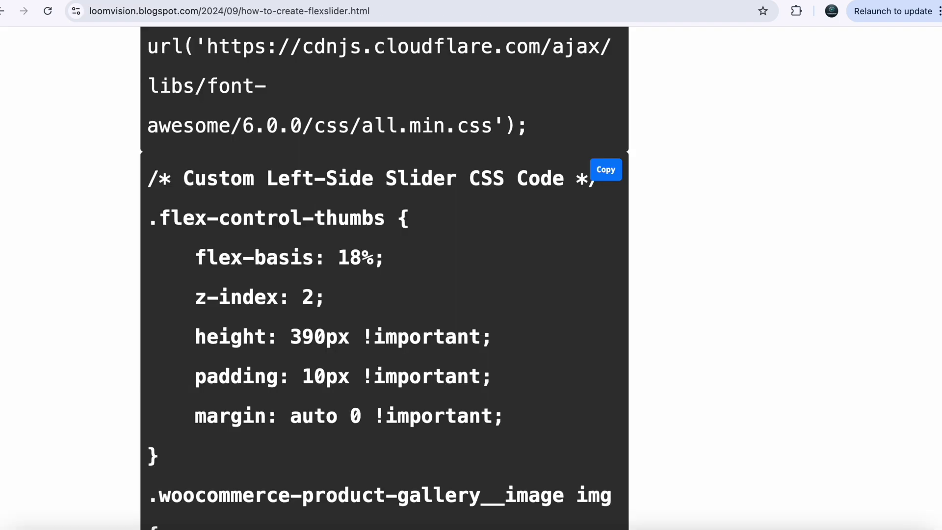
pyautogui.scroll(-20, 428, 257)
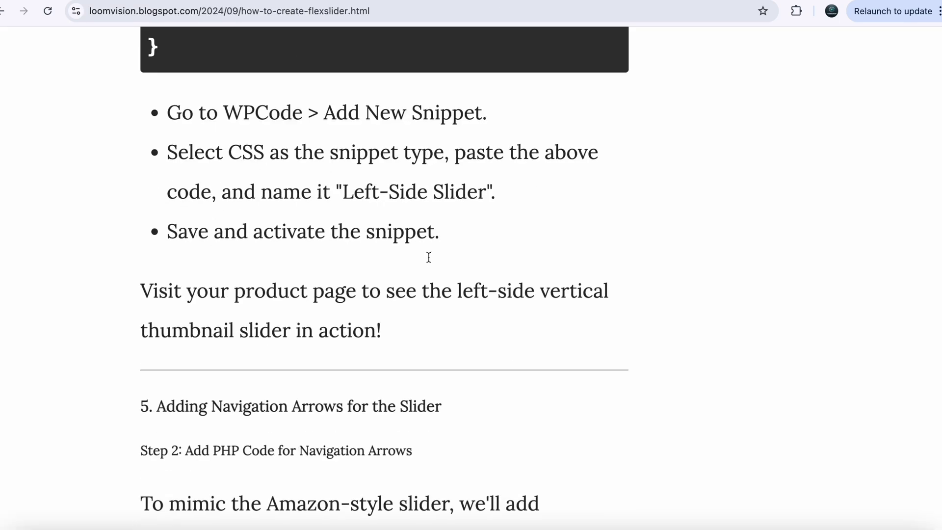
pyautogui.scroll(4, 430, 262)
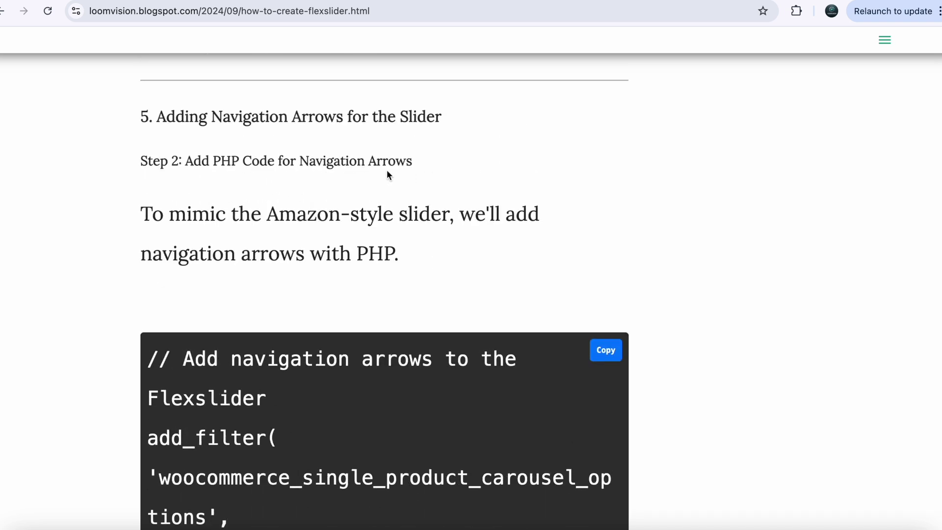
pyautogui.scroll(-3, 456, 178)
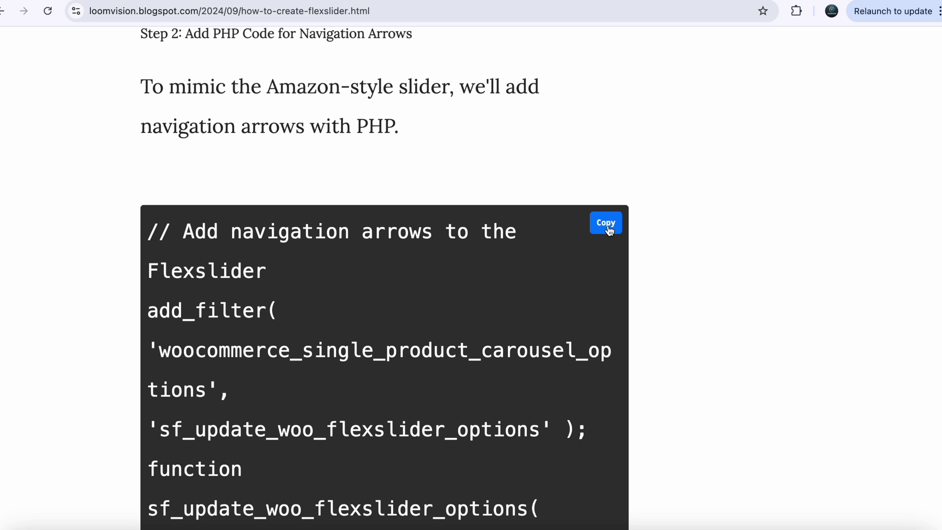
pyautogui.click(609, 228)
pyautogui.scroll(-3, 345, 336)
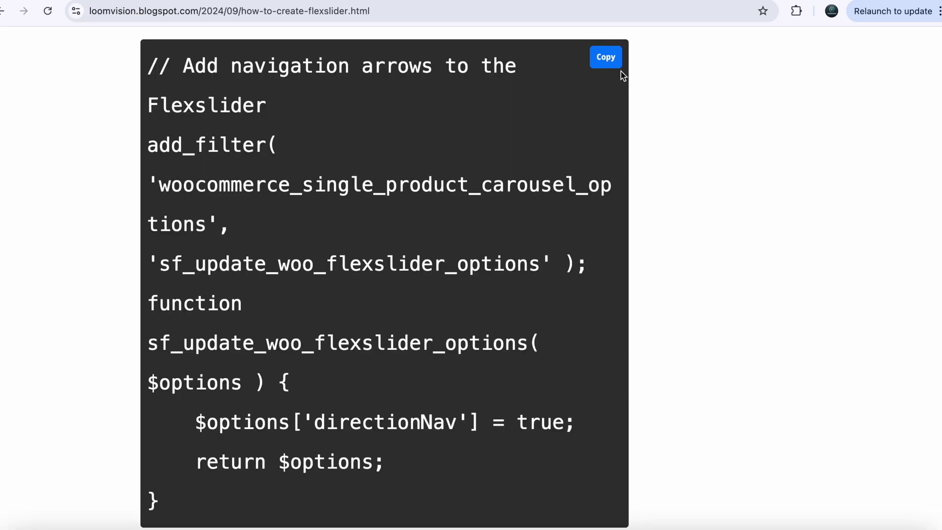
pyautogui.click(607, 60)
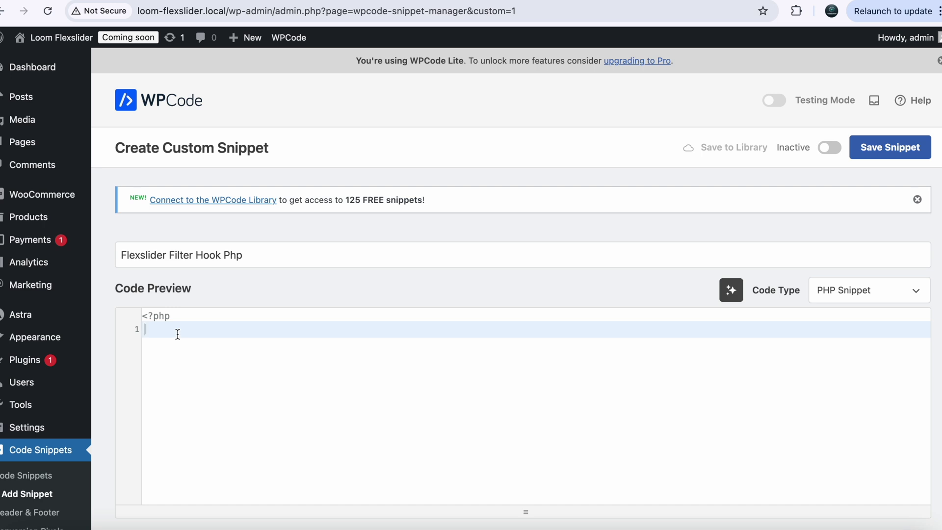
pyautogui.press('super+v')
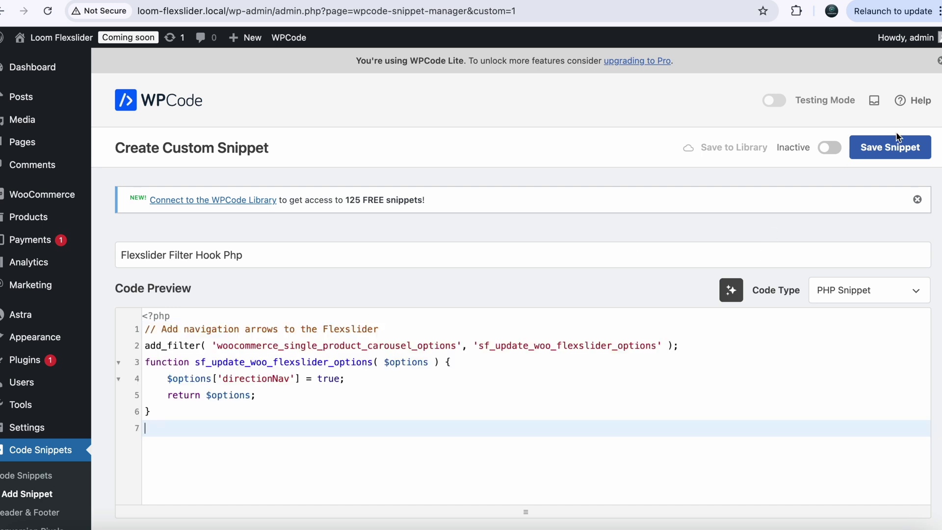
# Save the PHP snippet, make it Active, update it, and reload the editor.
pyautogui.click(891, 147)
pyautogui.click(856, 148)
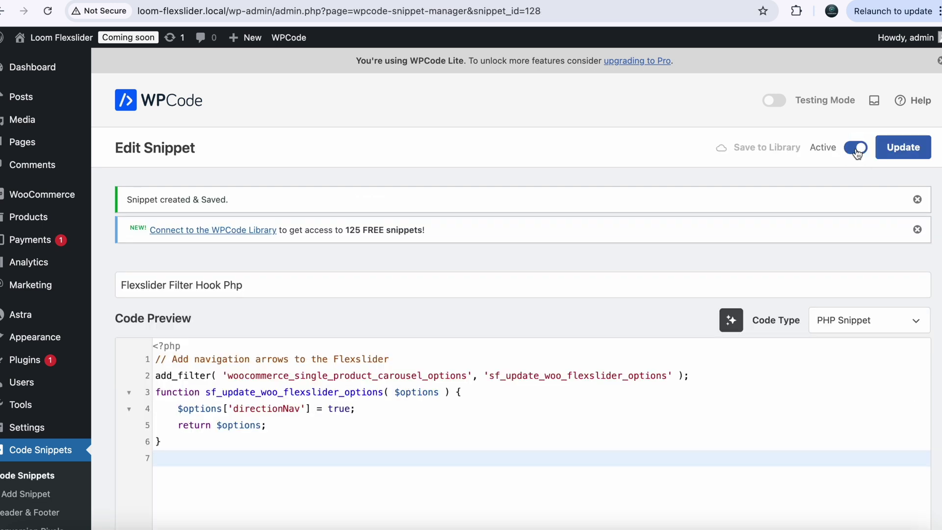
pyautogui.click(905, 147)
pyautogui.click(47, 10)
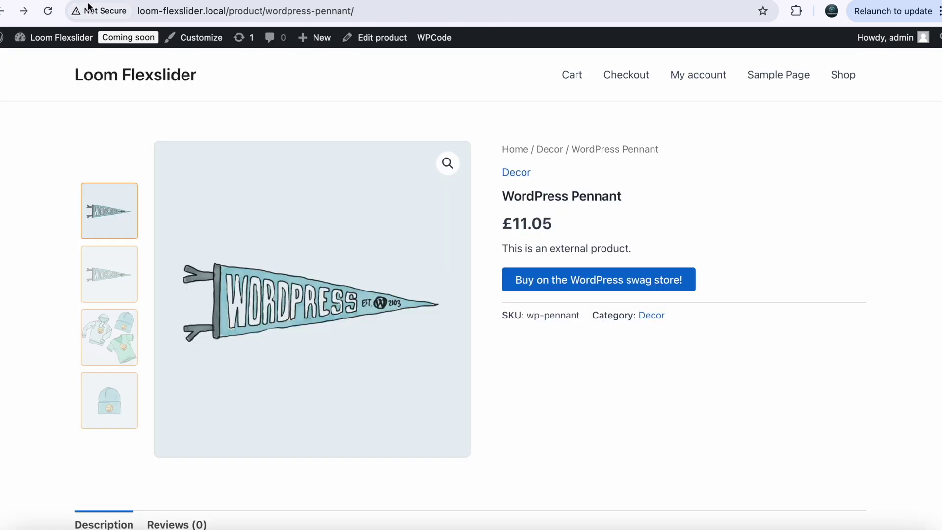
pyautogui.click(43, 15)
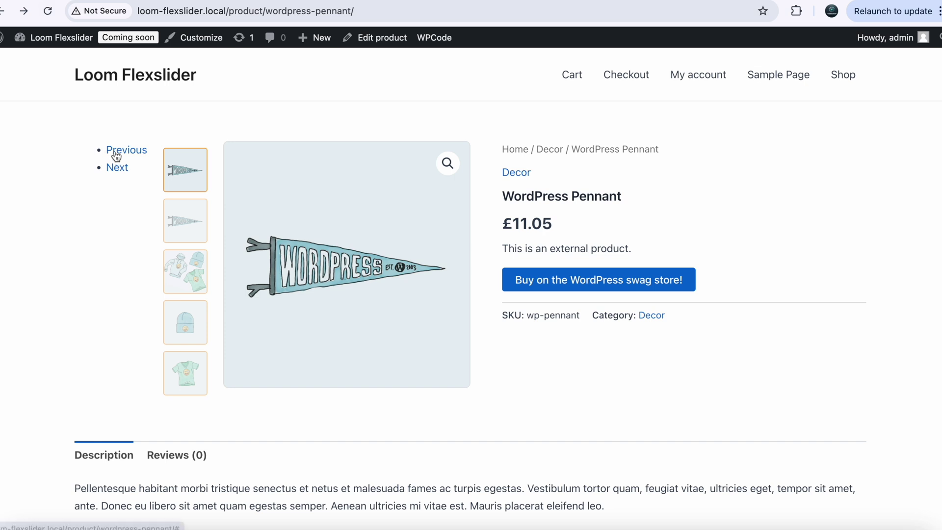
pyautogui.click(117, 154)
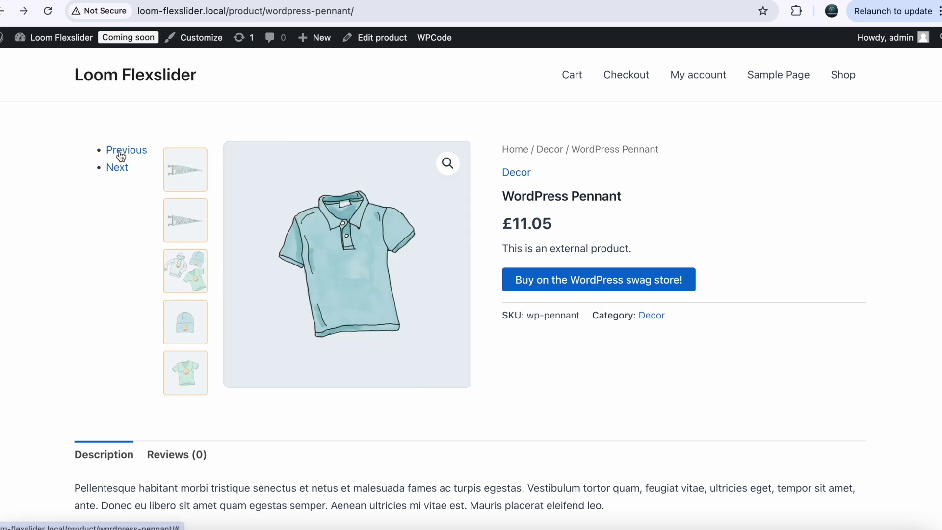
pyautogui.click(120, 155)
pyautogui.click(119, 169)
pyautogui.click(121, 158)
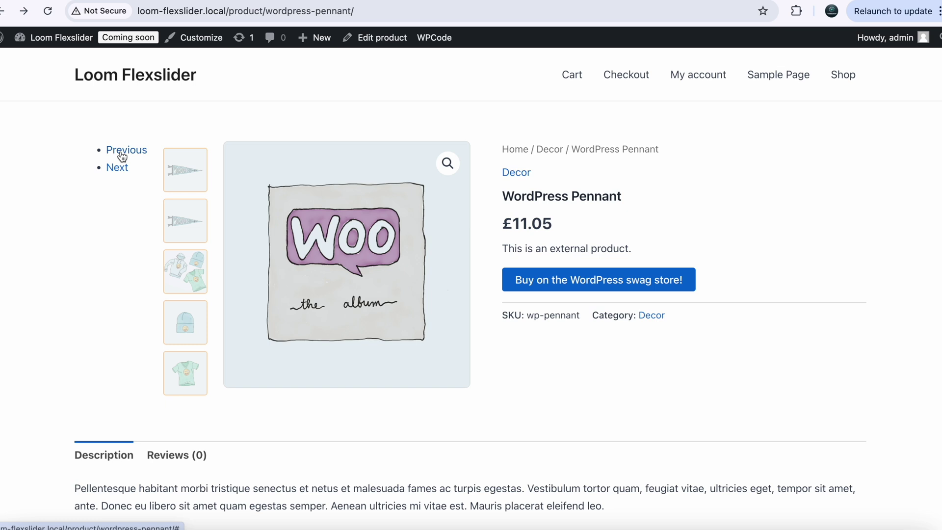
pyautogui.click(122, 155)
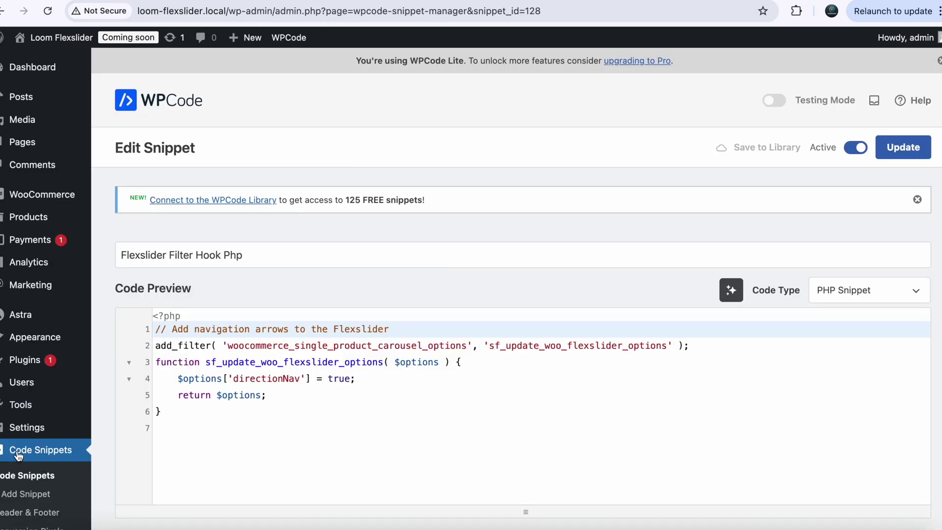
pyautogui.click(18, 456)
pyautogui.scroll(-3, 180, 362)
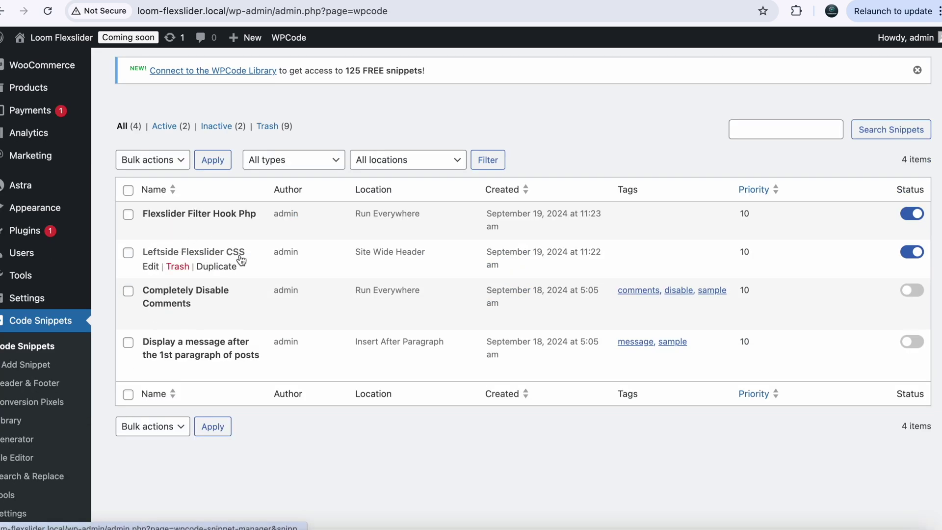
# Open the Leftside Flexslider CSS snippet and start a new line after its last rule.
pyautogui.click(202, 259)
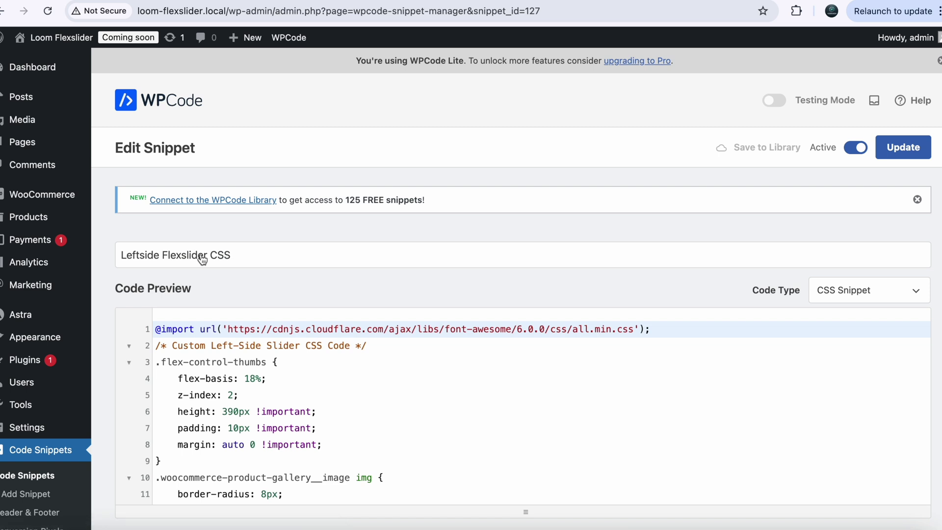
pyautogui.scroll(-10, 269, 395)
pyautogui.click(174, 472)
pyautogui.scroll(-1, 174, 472)
pyautogui.press('Return')
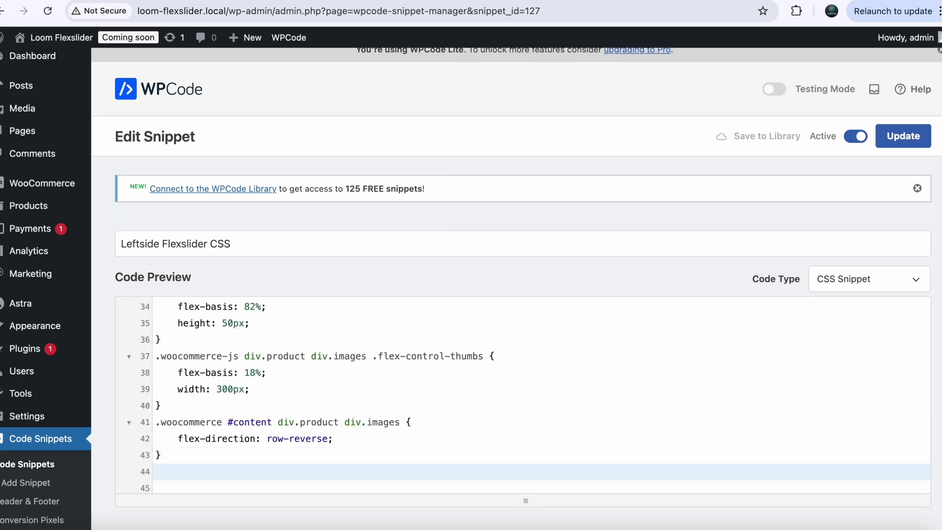
# Paste the tutorial's left-side arrow styling CSS at the end and update the snippet.
pyautogui.hotkey('ctrl', 'Tab')
pyautogui.scroll(-8, 437, 317)
pyautogui.scroll(3, 436, 317)
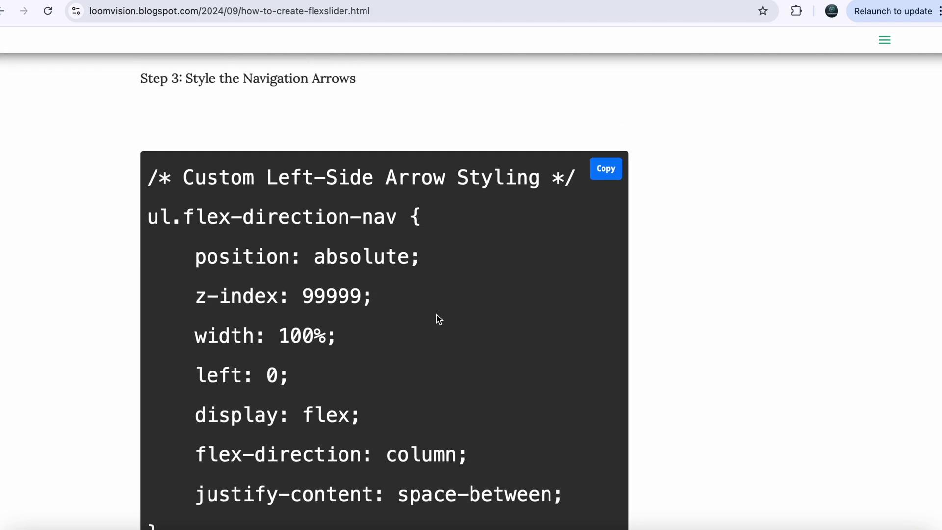
pyautogui.scroll(1, 438, 318)
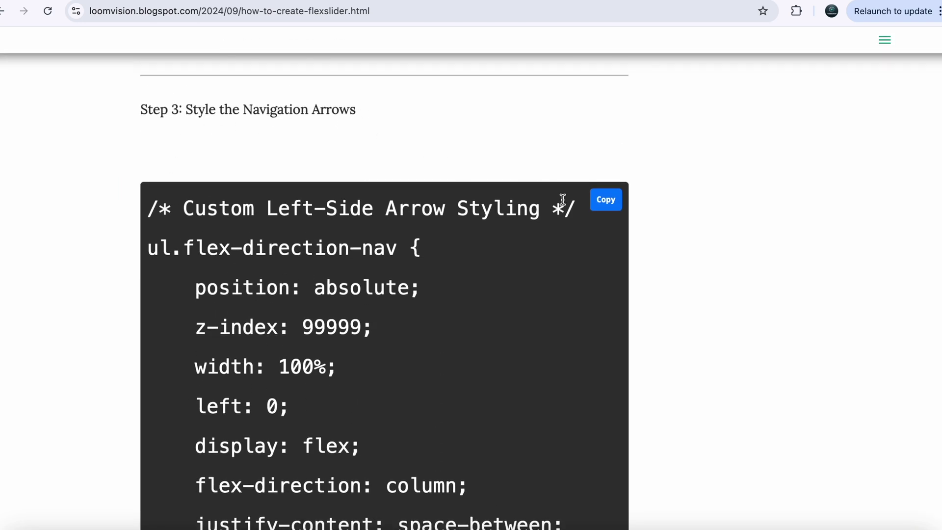
pyautogui.click(605, 200)
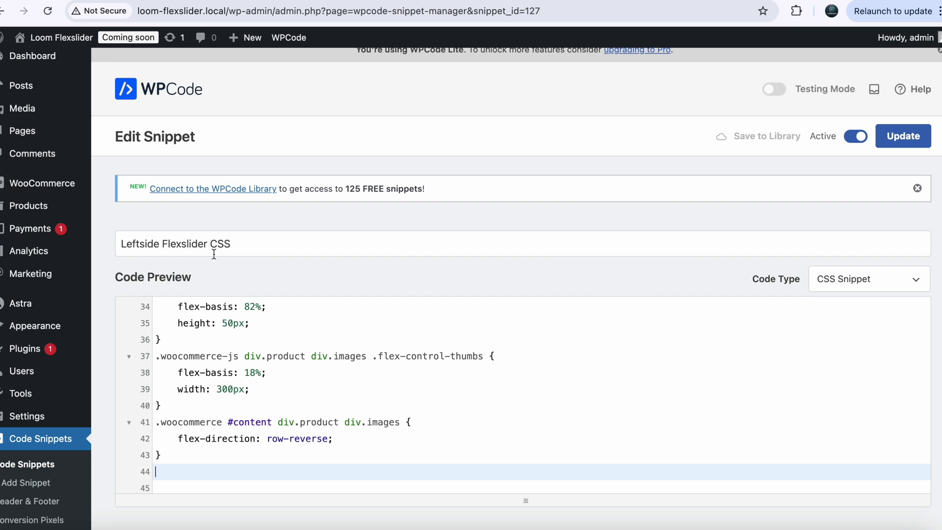
pyautogui.press('super+v')
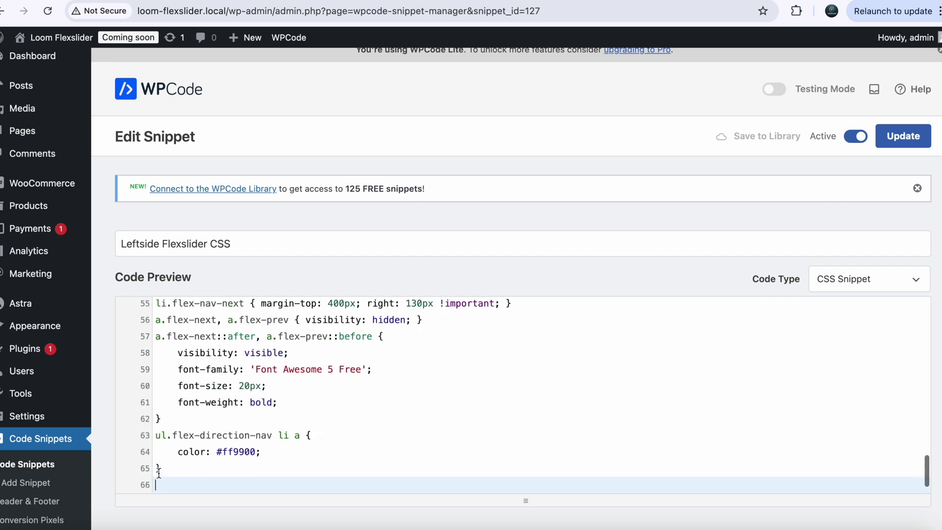
pyautogui.click(909, 138)
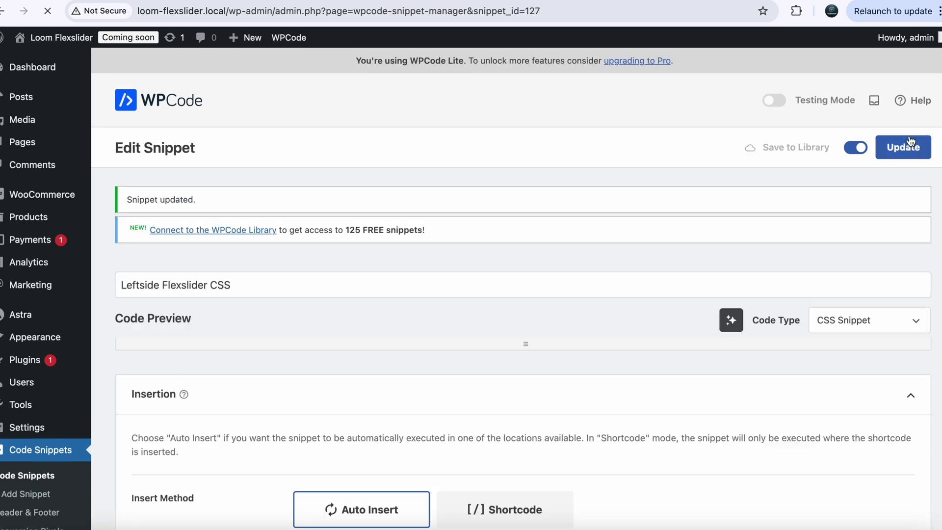
pyautogui.click(446, 1)
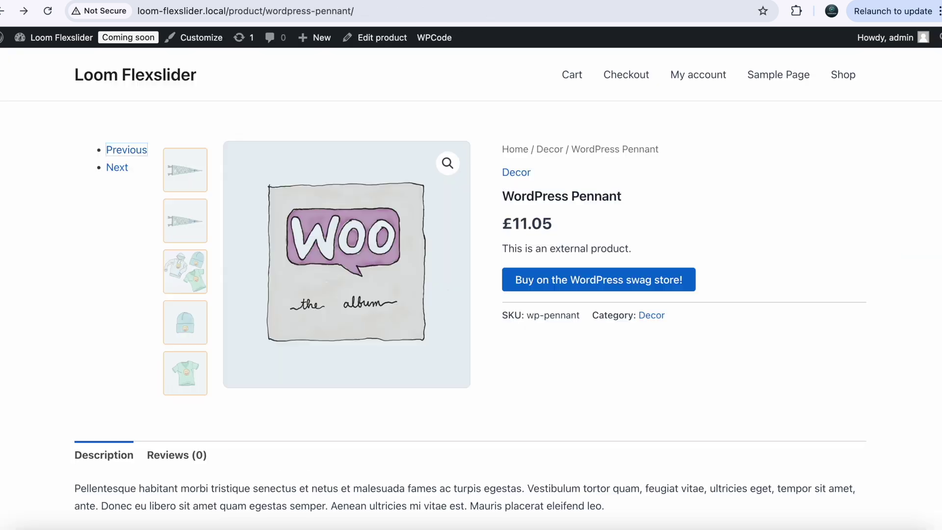
# Reload the pennant page, test the orange gallery arrows, then scroll the tutorial to section 6.
pyautogui.click(48, 16)
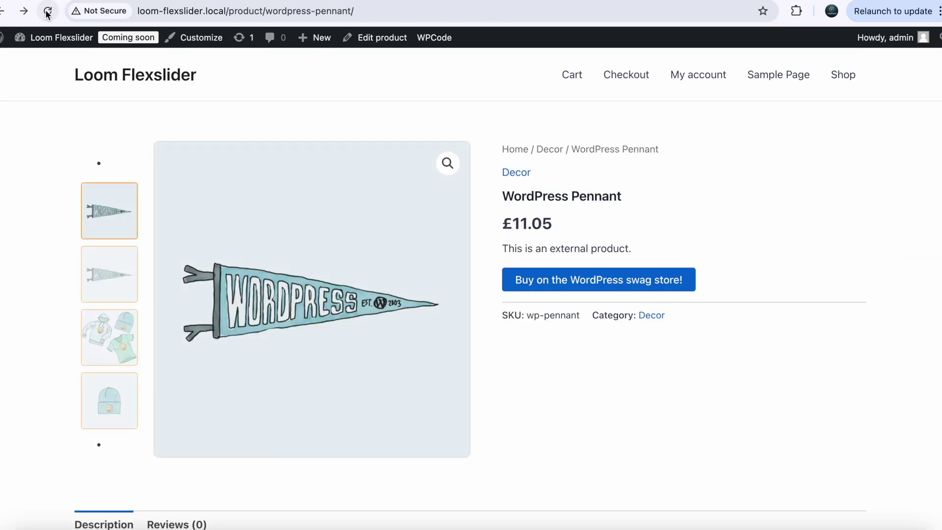
pyautogui.click(47, 13)
pyautogui.click(109, 167)
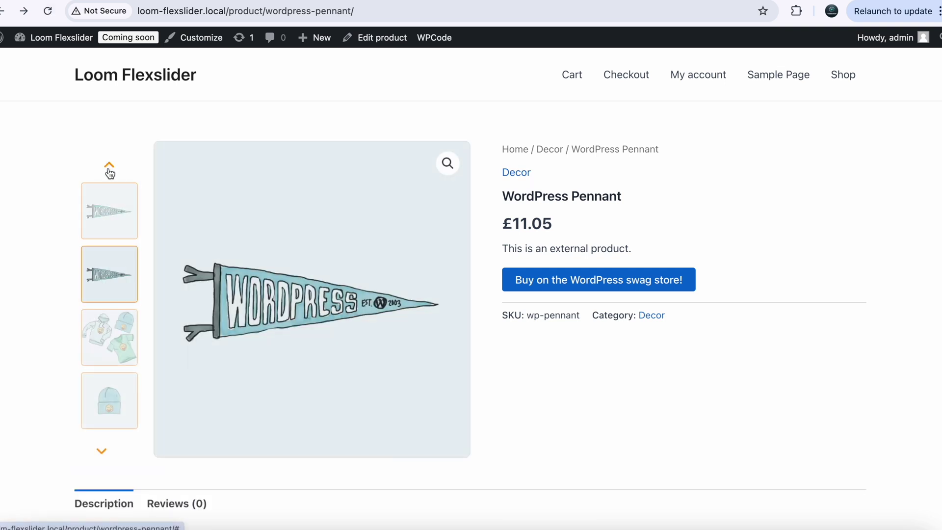
pyautogui.click(101, 451)
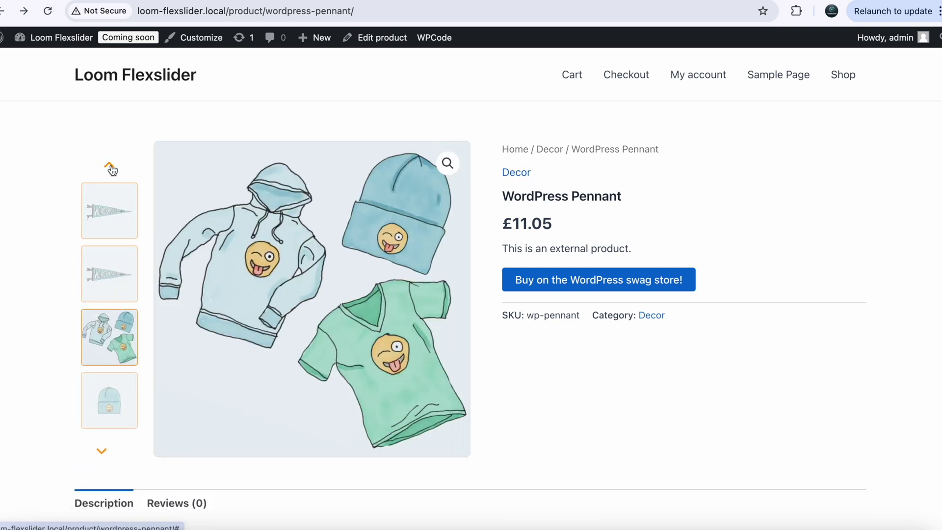
pyautogui.click(110, 167)
pyautogui.click(109, 176)
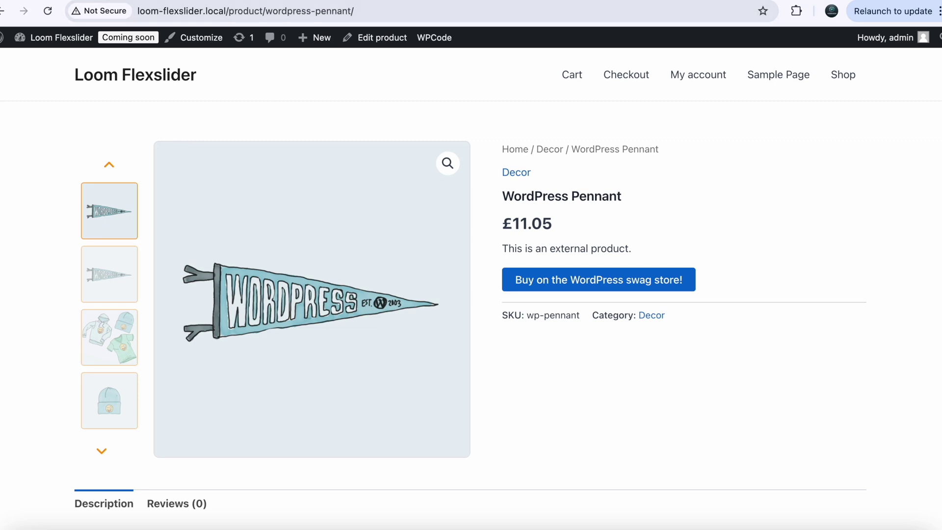
pyautogui.click(550, 1)
pyautogui.scroll(-20, 331, 260)
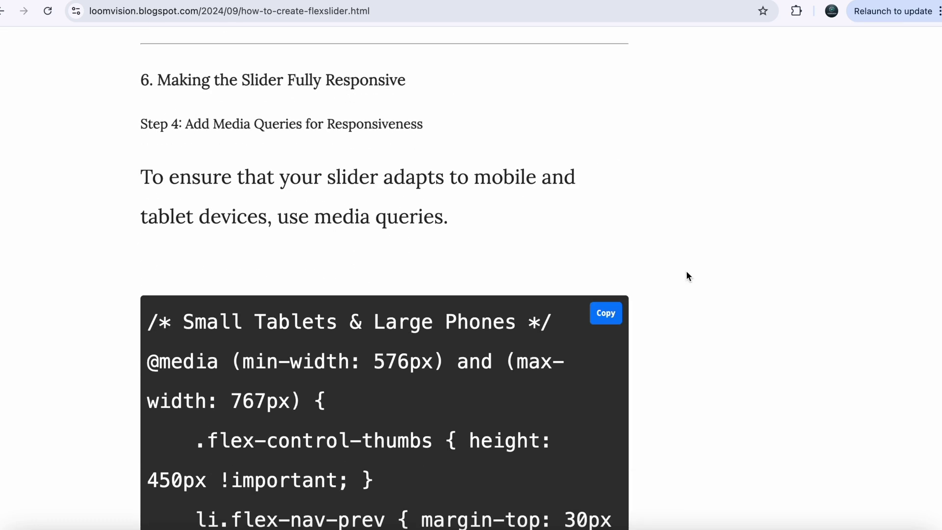
# Paste the tutorial's responsive media-query CSS after the last rule of Leftside Flexslider CSS.
pyautogui.click(610, 319)
pyautogui.hotkey('ctrl', 'Tab')
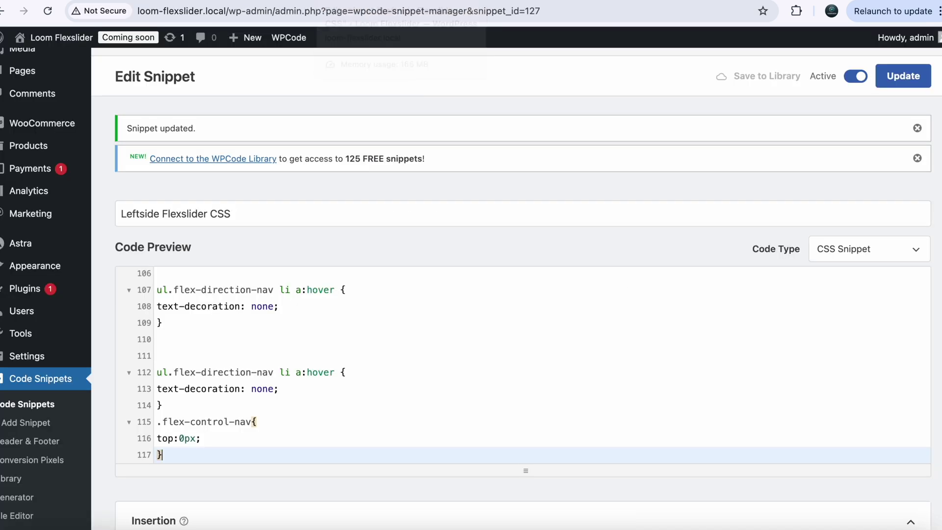
pyautogui.scroll(-5, 284, 181)
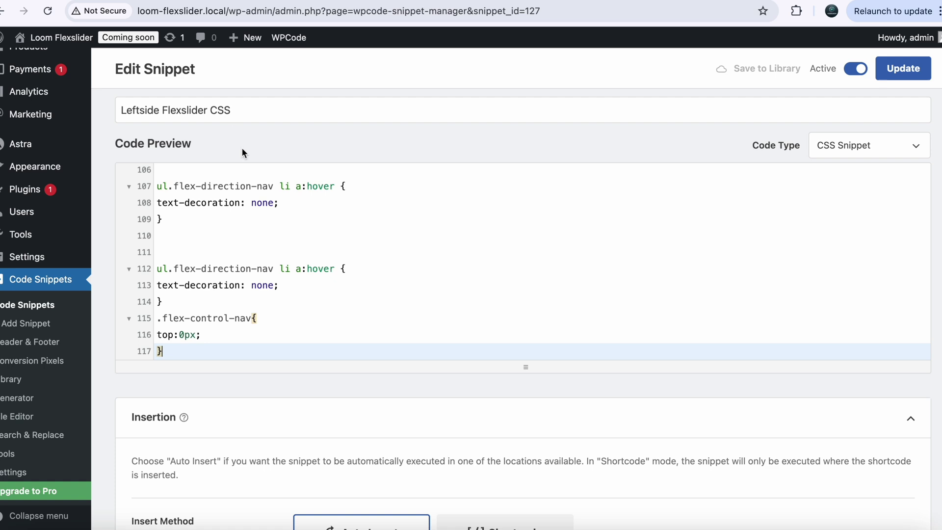
pyautogui.scroll(-2, 254, 319)
pyautogui.press('Return')
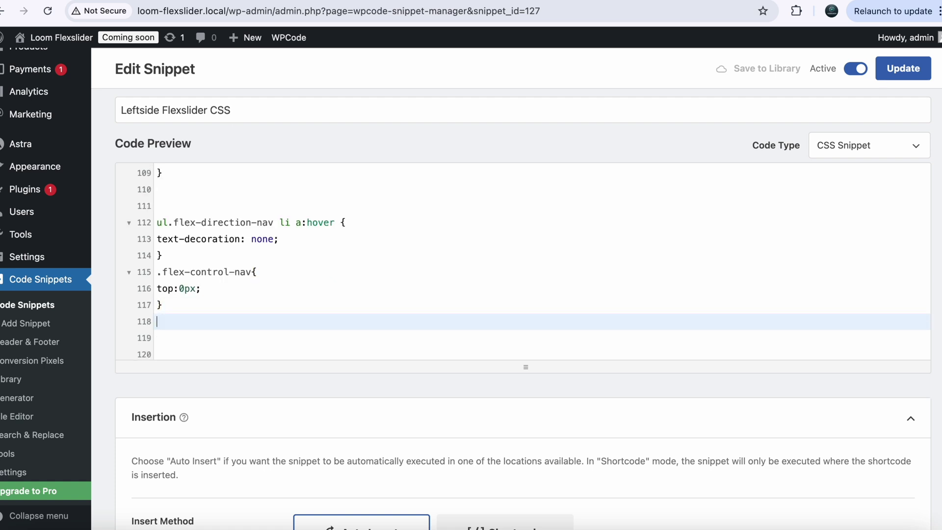
pyautogui.press('super+v')
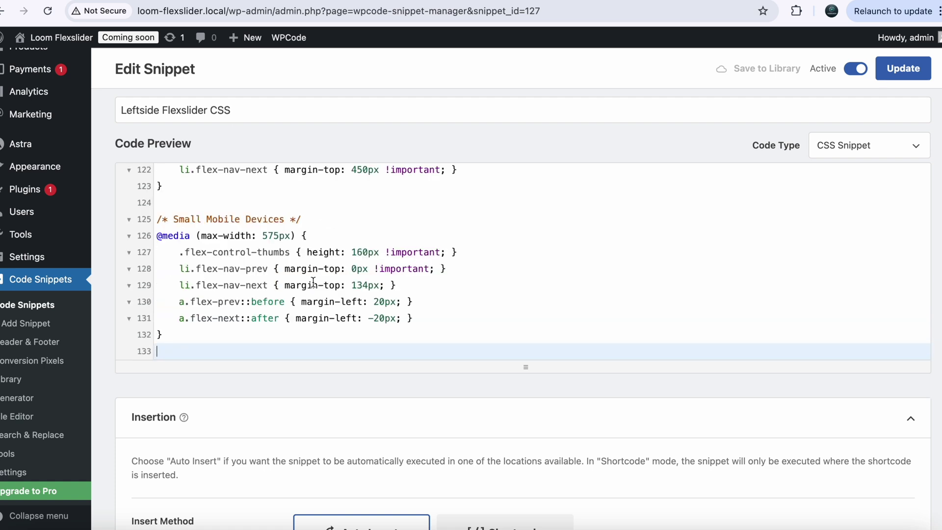
# Update the snippet and reload the pennant product page.
pyautogui.scroll(7, 318, 293)
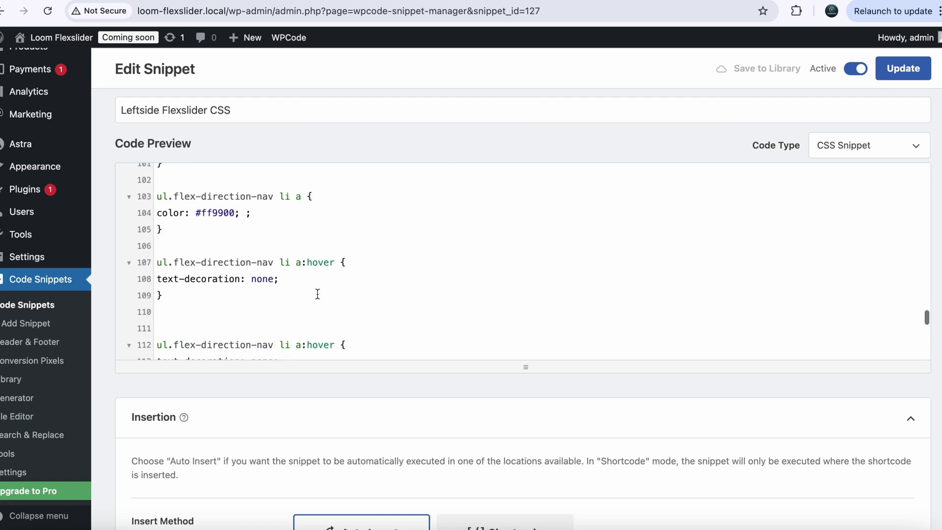
pyautogui.click(903, 71)
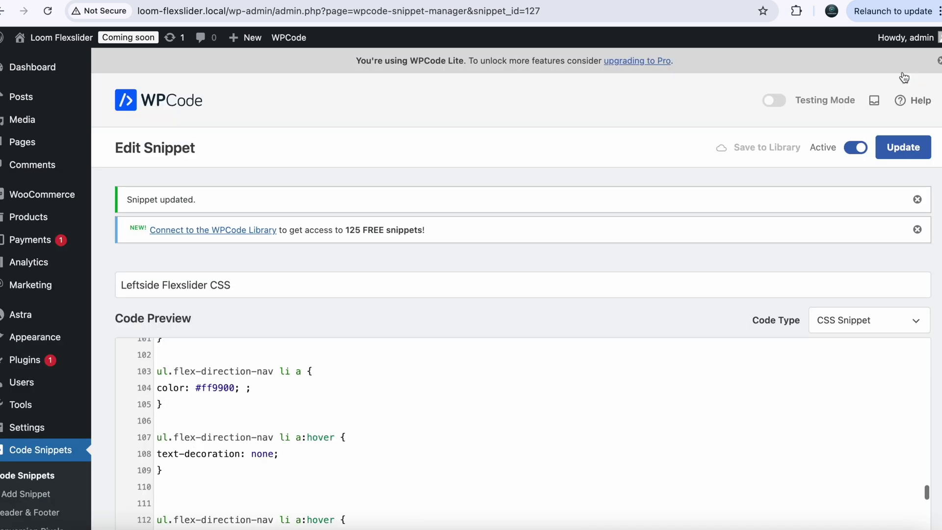
pyautogui.hotkey('ctrl', 'Tab')
pyautogui.click(48, 11)
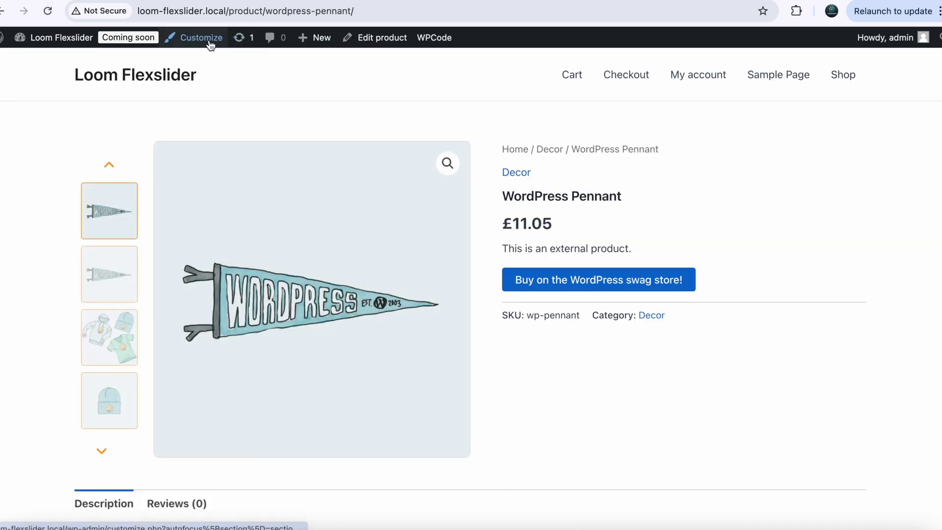
# Preview the single product page at tablet and mobile widths in the Customizer.
pyautogui.click(210, 45)
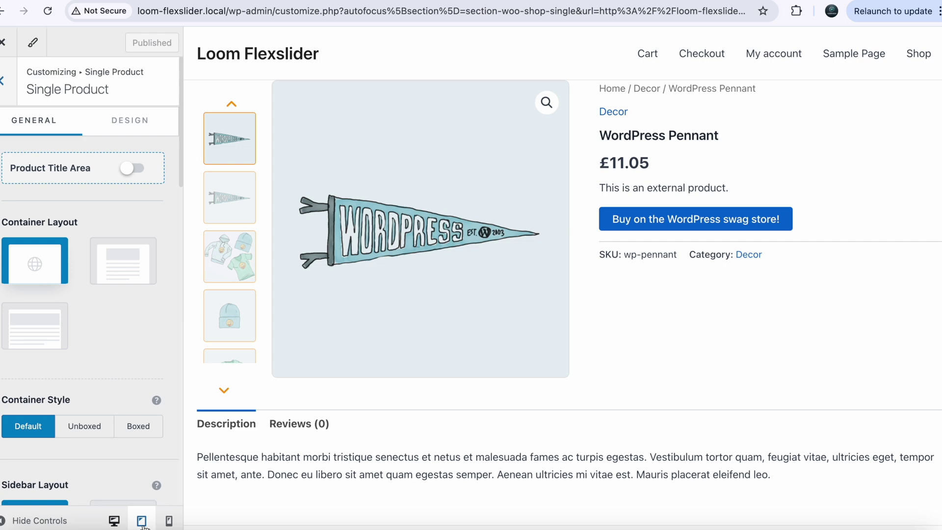
pyautogui.click(142, 521)
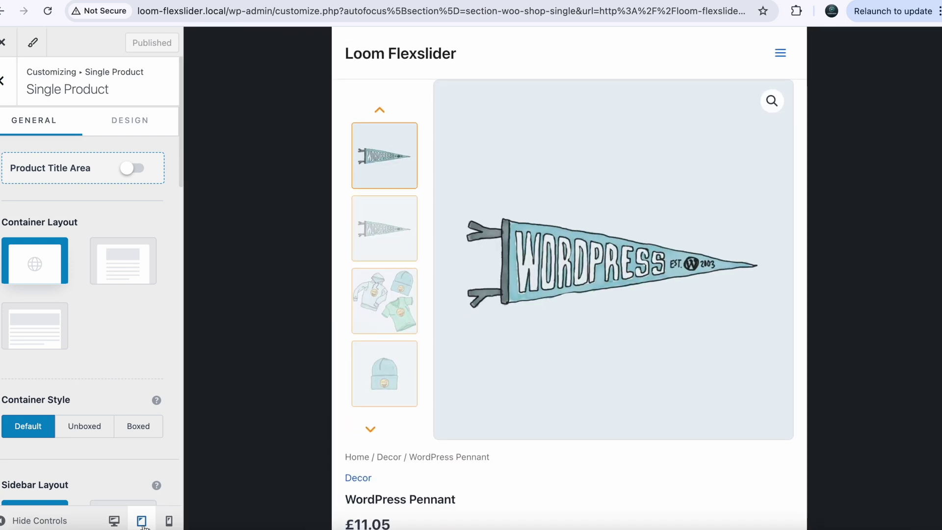
pyautogui.click(169, 521)
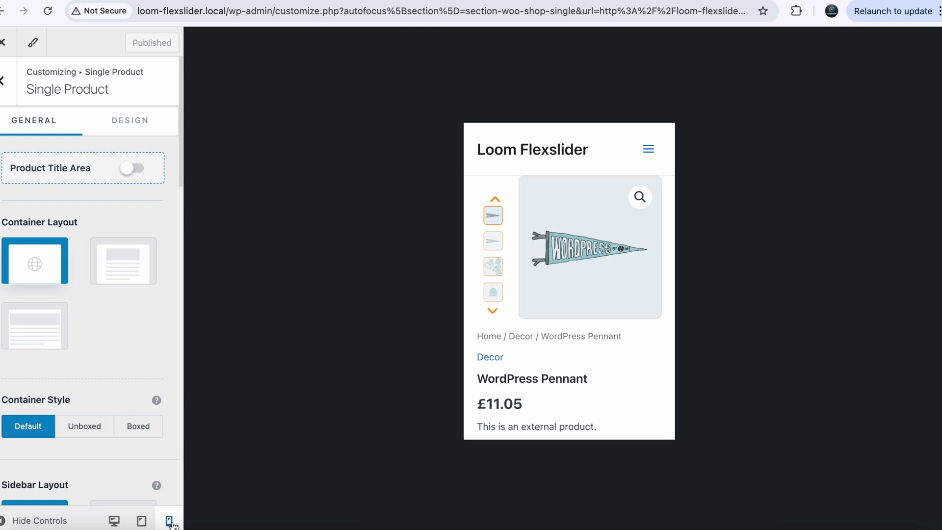
pyautogui.click(5, 90)
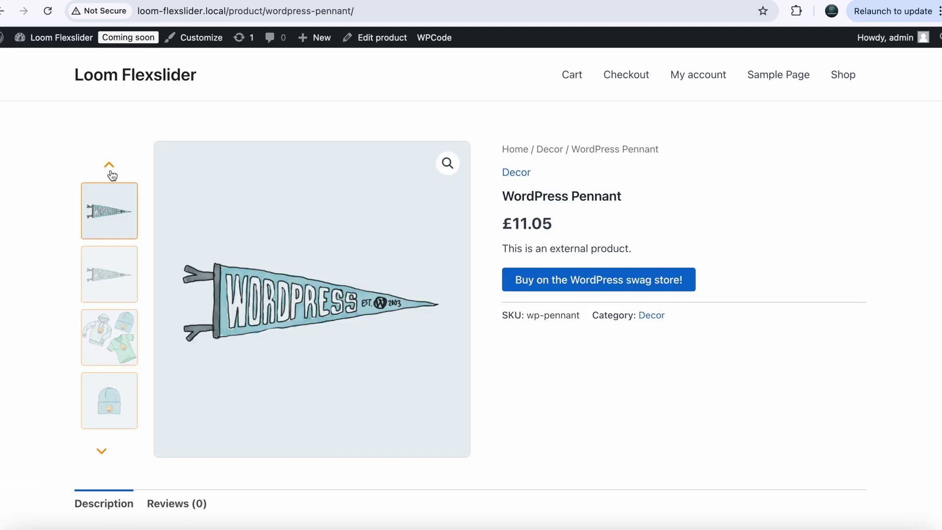
# Step through the pennant gallery with the up and down arrows, ending on Woo the single.
pyautogui.click(111, 172)
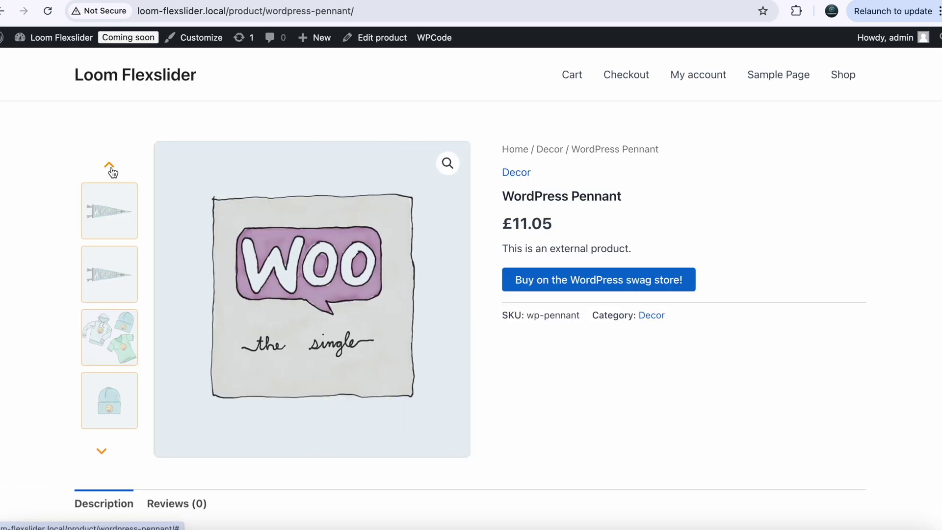
pyautogui.click(102, 450)
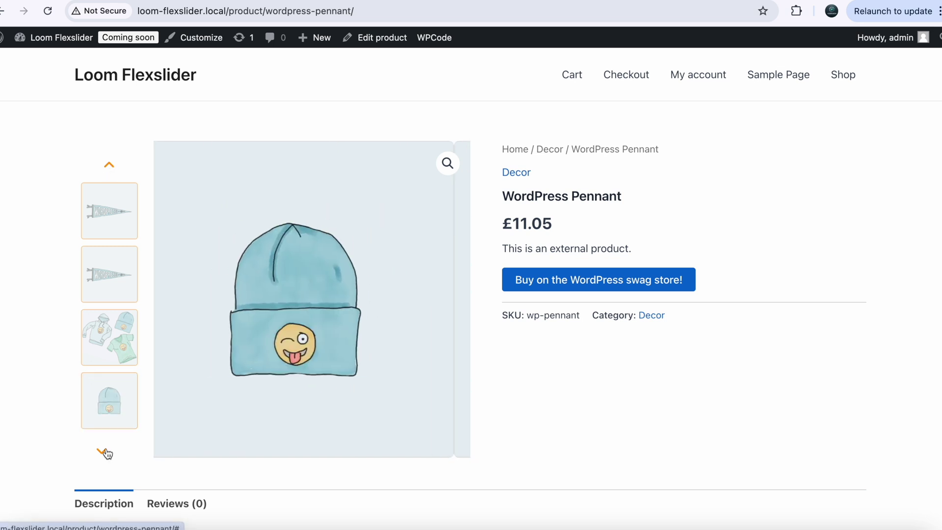
pyautogui.click(104, 452)
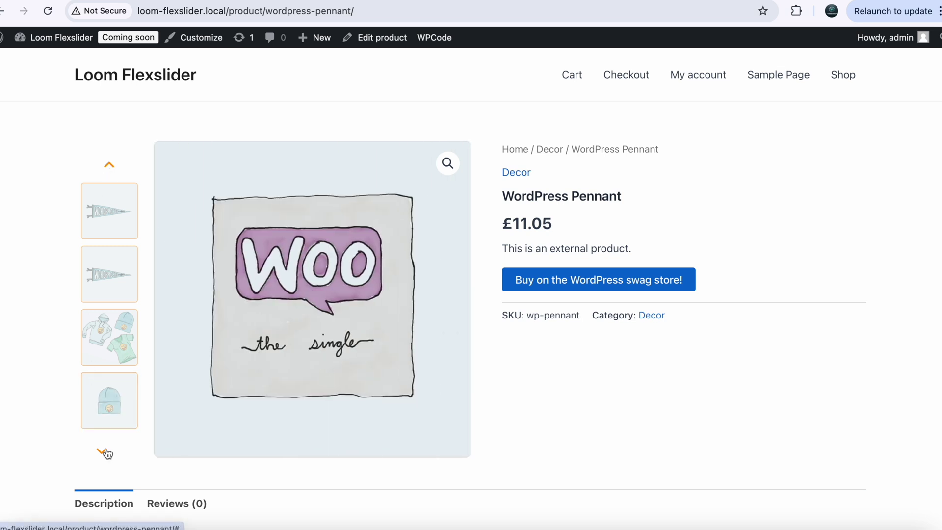
pyautogui.click(109, 166)
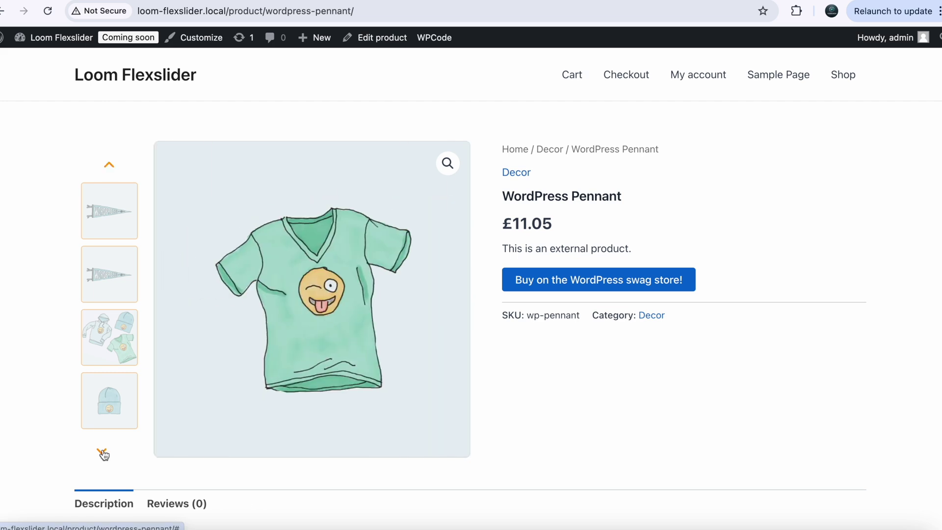
pyautogui.click(102, 451)
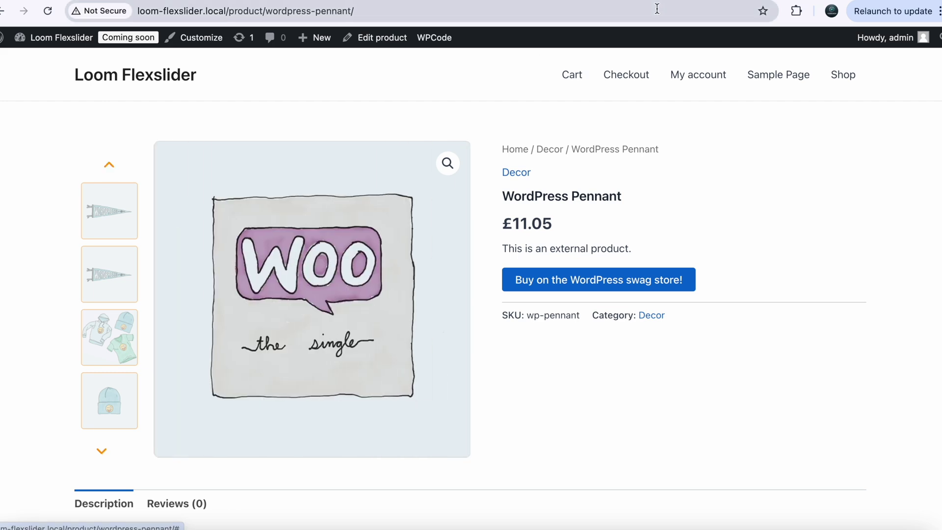
pyautogui.hotkey('ctrl', 'Tab')
# Copy the tutorial's Flexslider JavaScript block and go back to the WordPress admin.
pyautogui.scroll(-15, 502, 252)
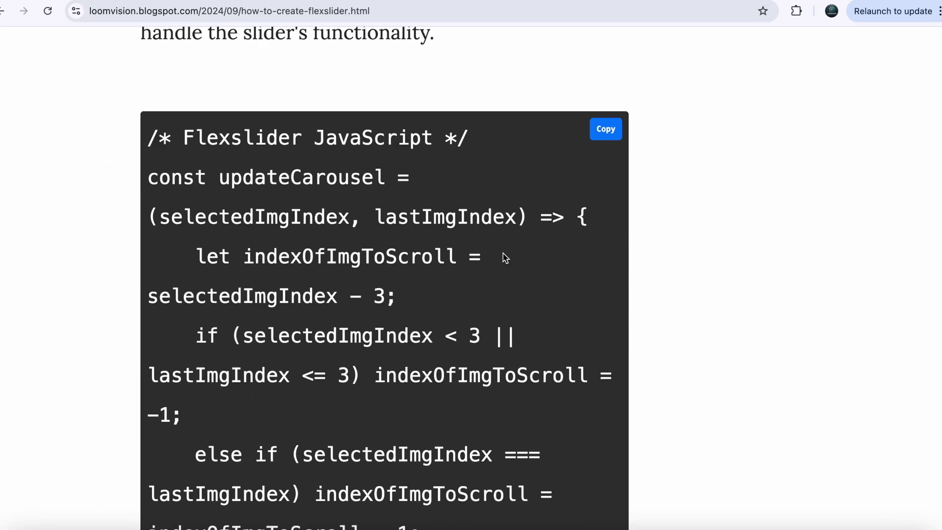
pyautogui.scroll(2, 507, 242)
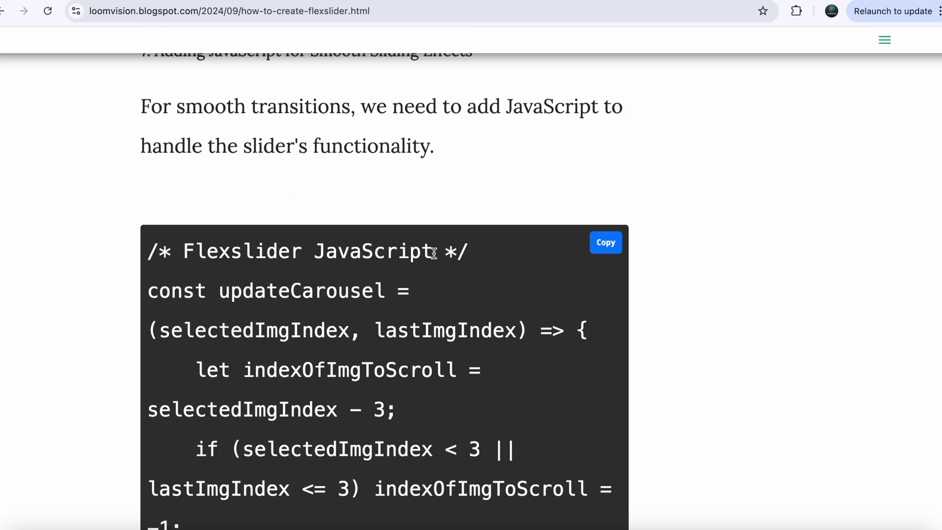
pyautogui.click(617, 244)
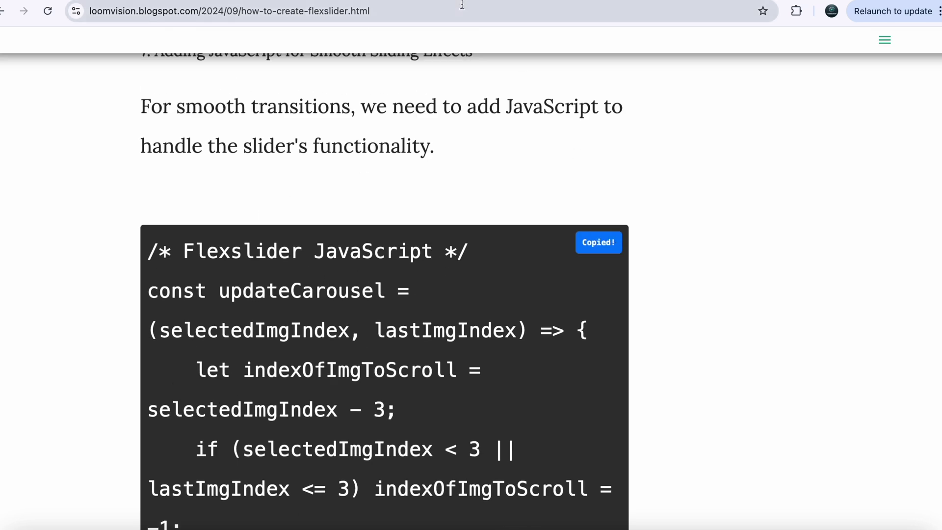
pyautogui.hotkey('ctrl', 'Tab')
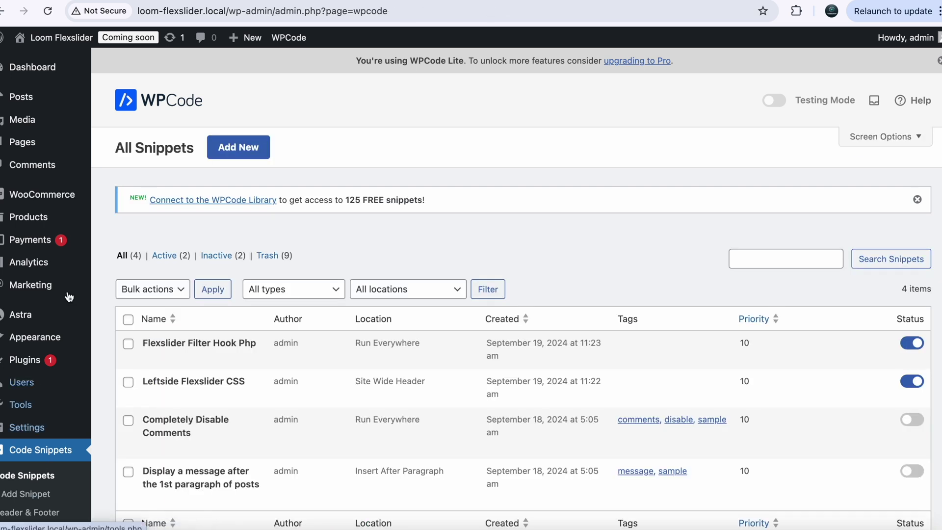
# Start a custom snippet titled 'Flexslider Javascript' with the JavaScript Snippet code type.
pyautogui.click(237, 147)
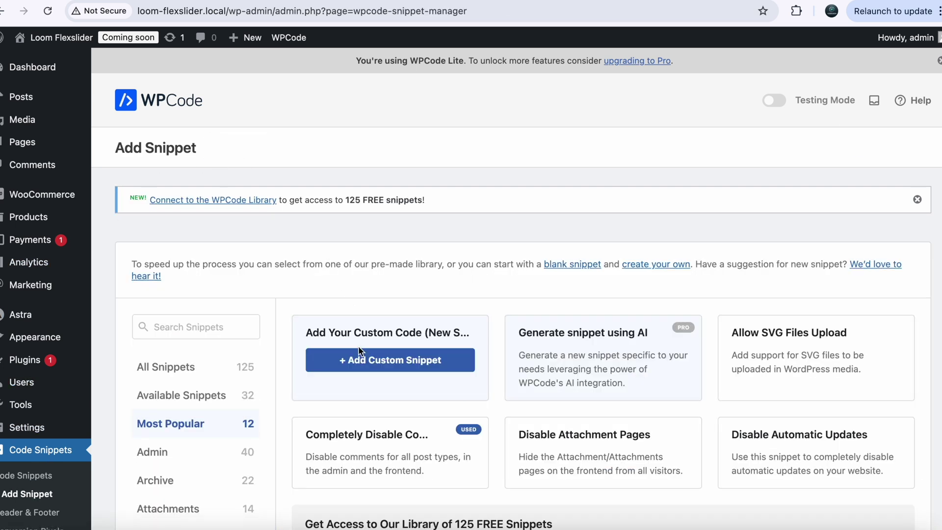
pyautogui.click(368, 360)
pyautogui.click(242, 259)
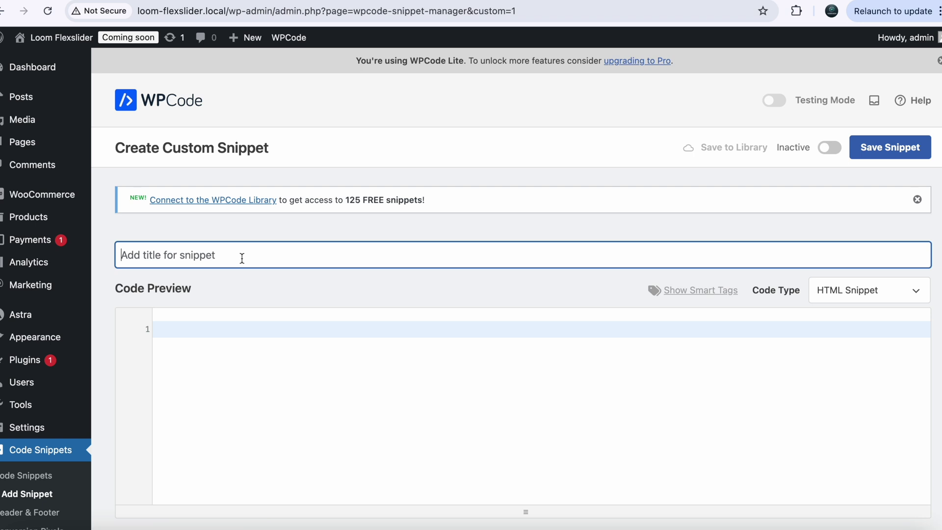
pyautogui.write('Flexslider Java')
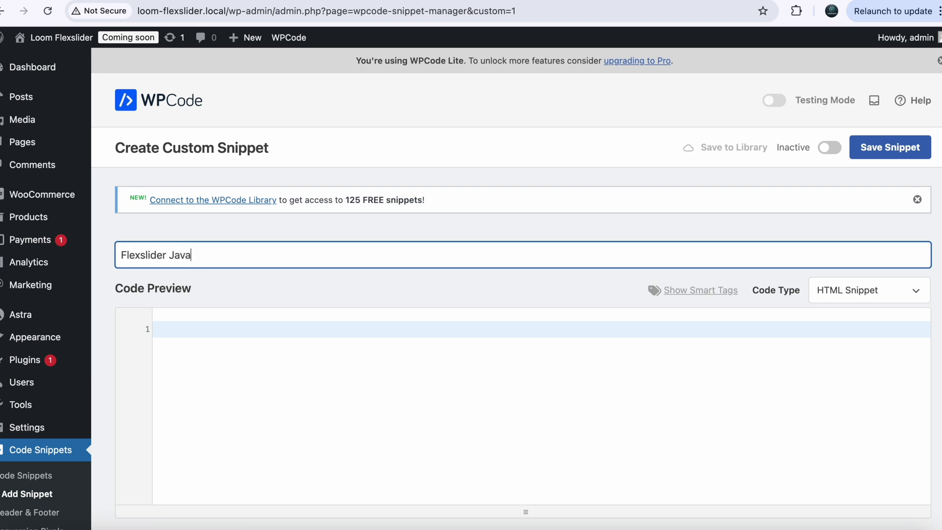
pyautogui.write('script')
pyautogui.click(863, 290)
pyautogui.click(834, 335)
pyautogui.click(866, 284)
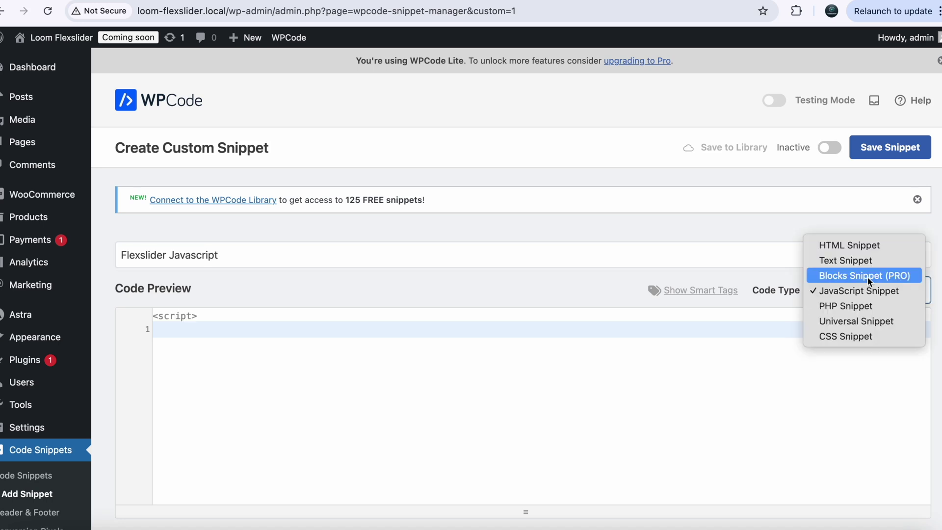
pyautogui.click(861, 291)
# Paste the copied Flexslider JavaScript into the snippet's code area.
pyautogui.click(514, 341)
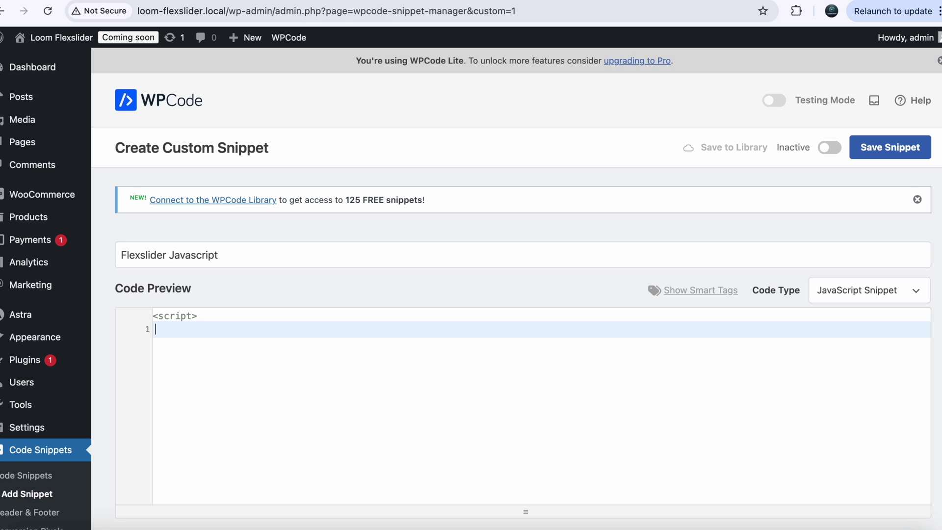
pyautogui.hotkey('ctrl', 'v')
pyautogui.click(521, 437)
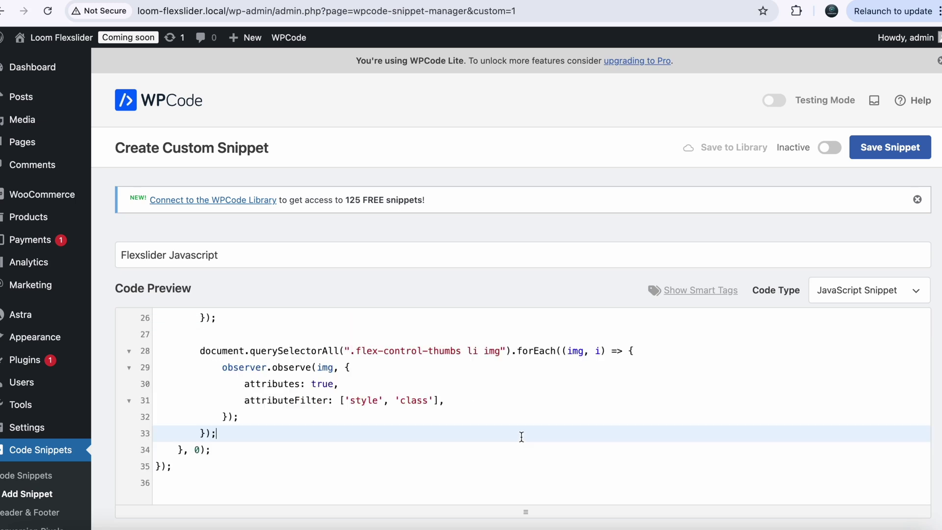
pyautogui.scroll(1, 324, 443)
pyautogui.scroll(5, 325, 443)
# Save the snippet, switch it to Active, and update it.
pyautogui.click(890, 147)
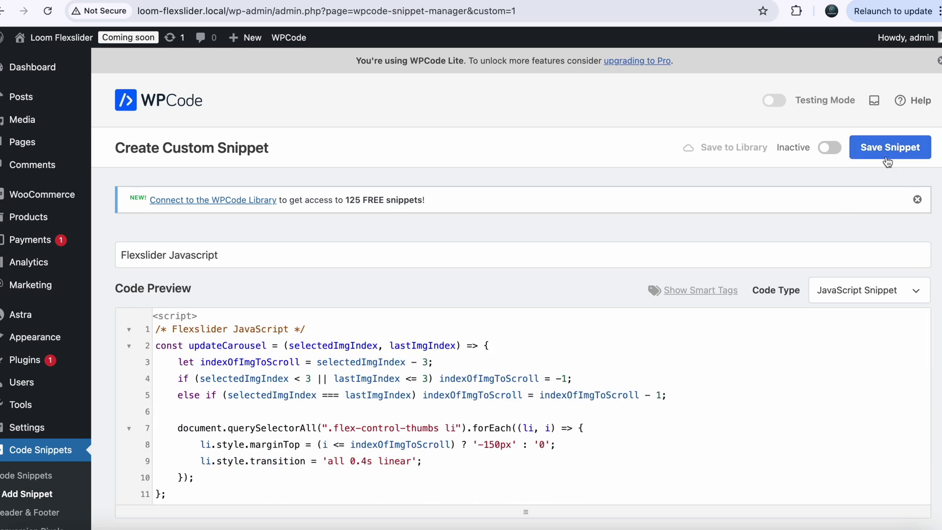
pyautogui.click(855, 148)
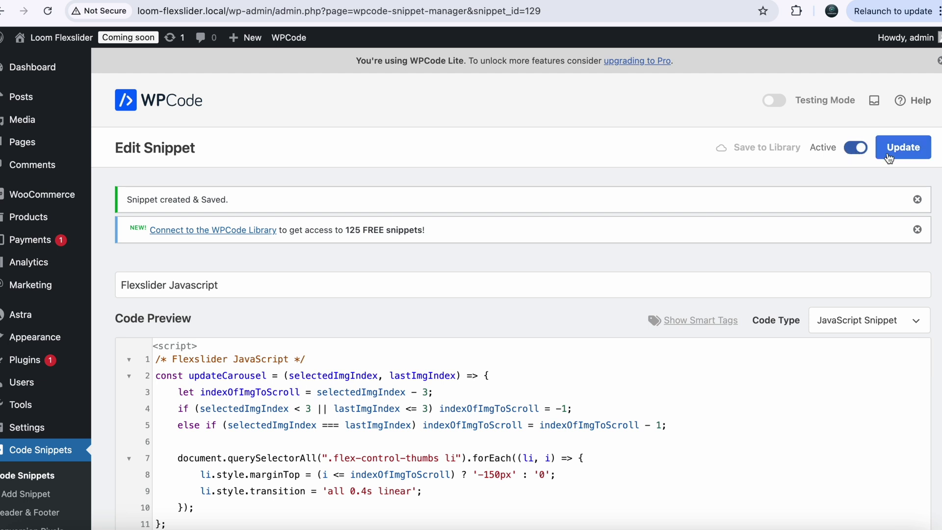
pyautogui.click(902, 147)
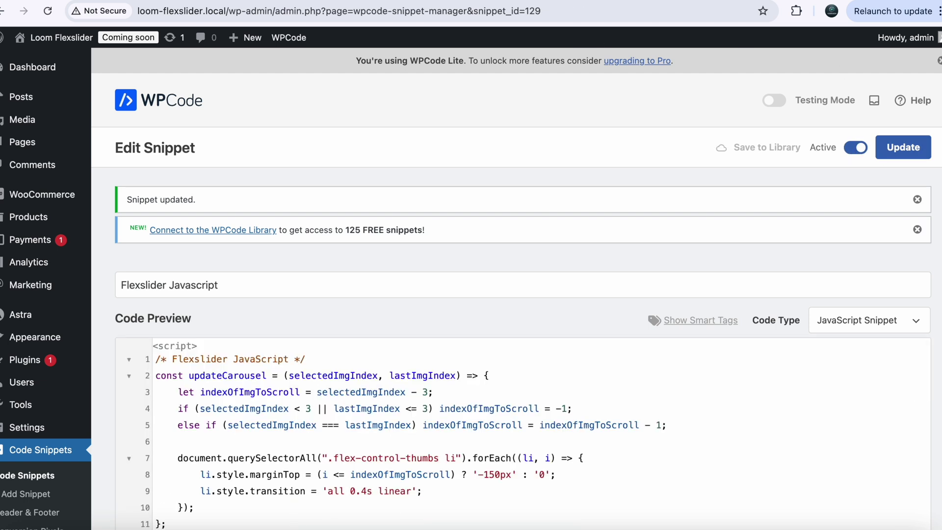
pyautogui.hotkey('ctrl', 'Tab')
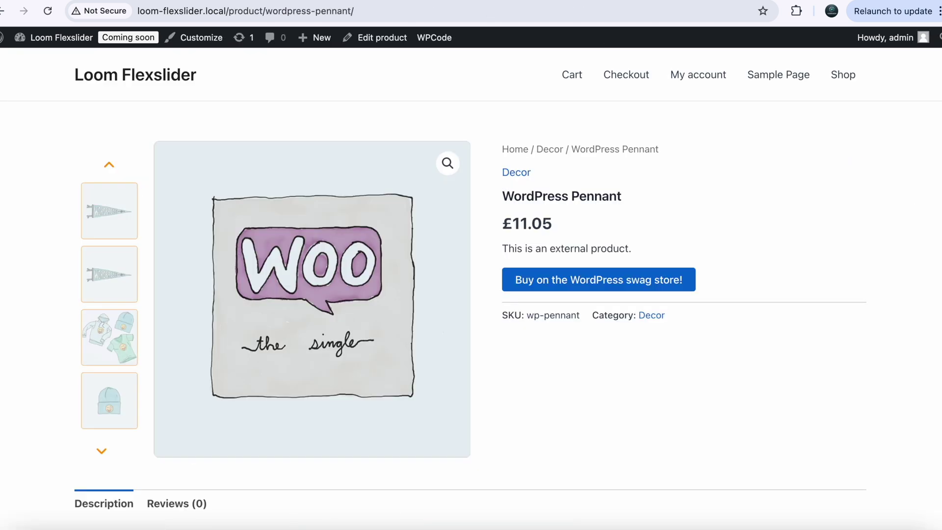
# Step the gallery back to the first image and reload the pennant page.
pyautogui.click(108, 166)
pyautogui.click(107, 166)
pyautogui.click(108, 166)
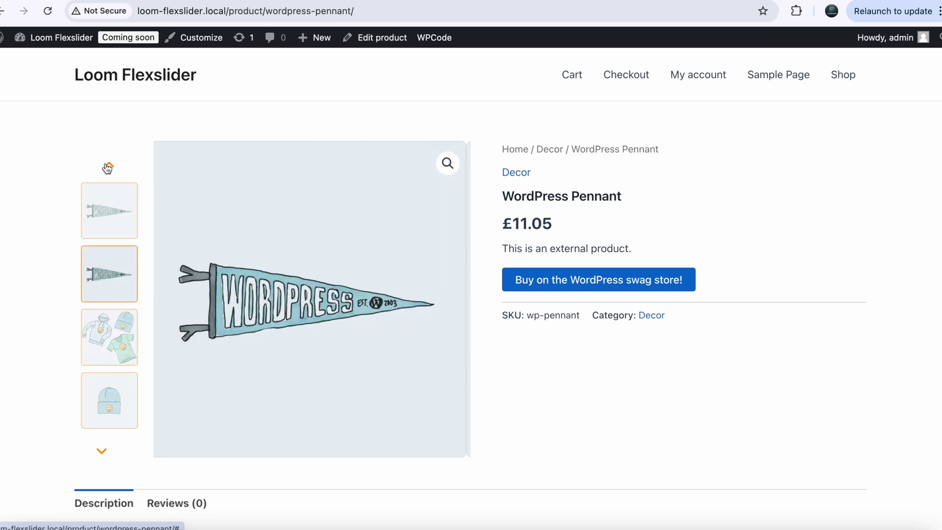
pyautogui.click(108, 166)
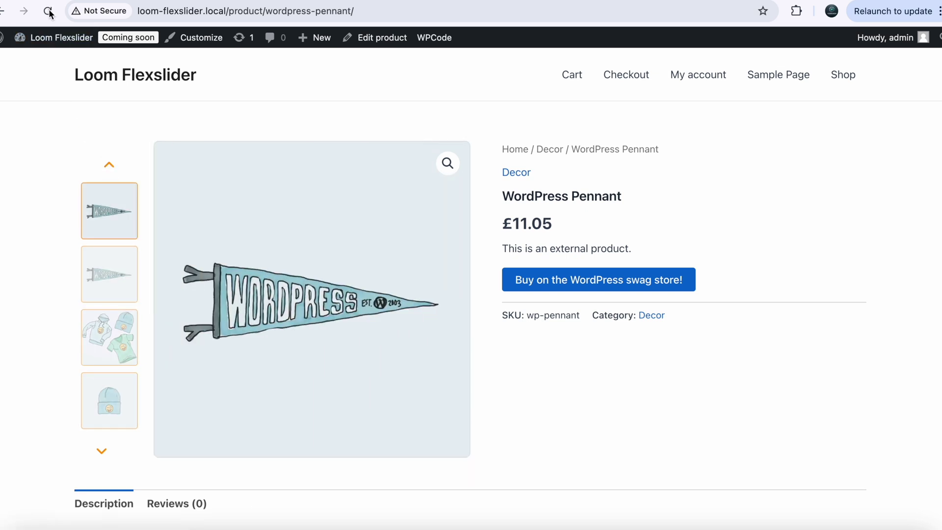
pyautogui.click(49, 14)
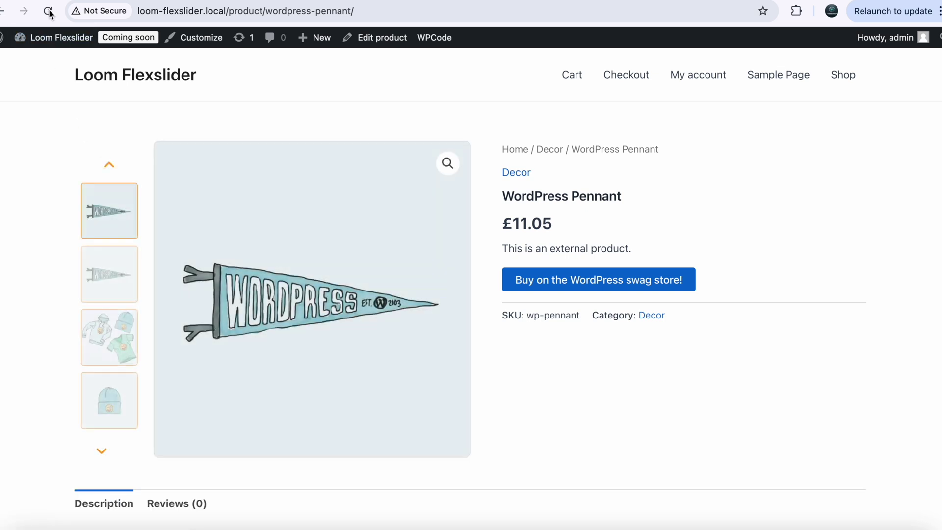
# Step down and back up through the vertical thumbnail slider, ending on the blue polo shirt.
pyautogui.click(101, 452)
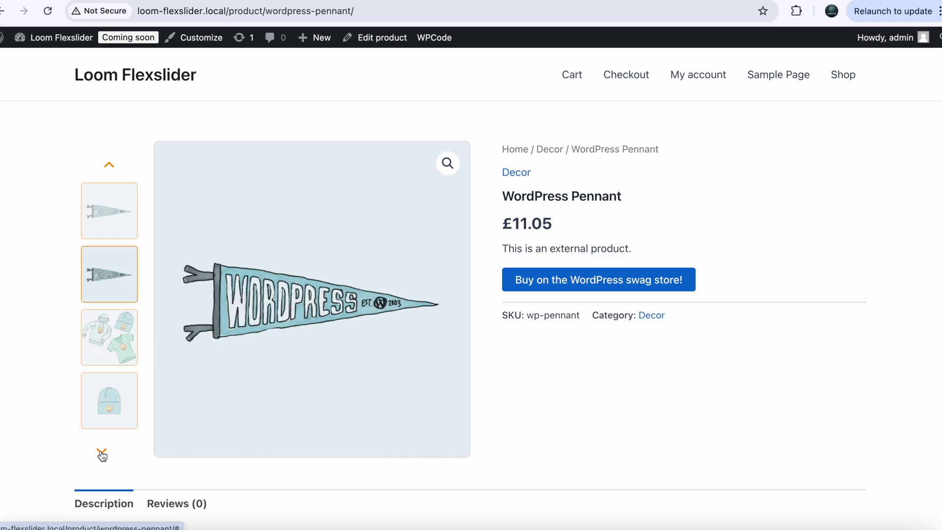
pyautogui.click(101, 452)
pyautogui.click(101, 452)
pyautogui.click(102, 453)
pyautogui.click(102, 453)
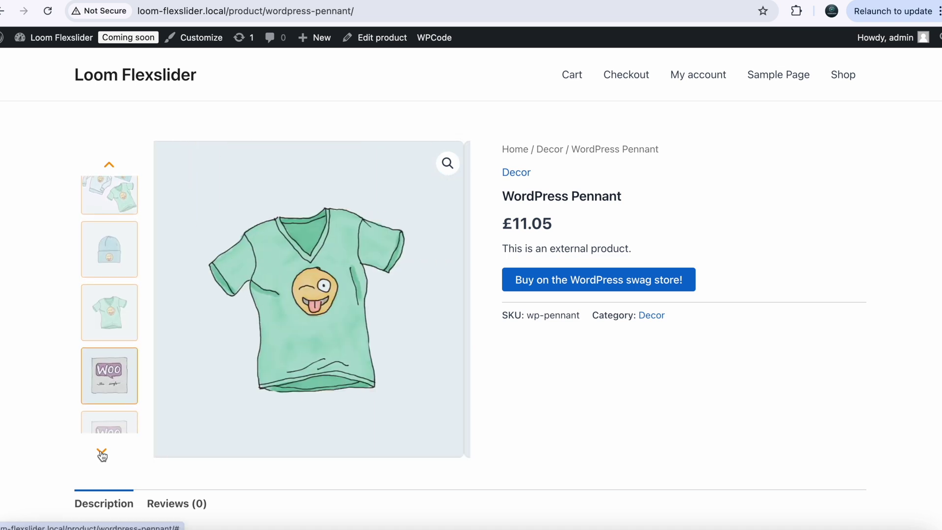
pyautogui.click(101, 452)
pyautogui.click(101, 452)
pyautogui.click(101, 452)
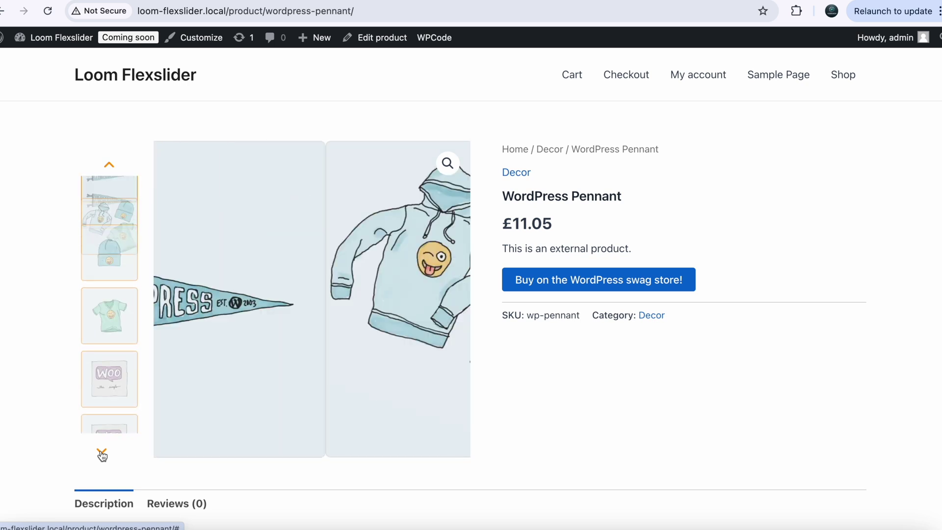
pyautogui.click(109, 166)
pyautogui.click(110, 166)
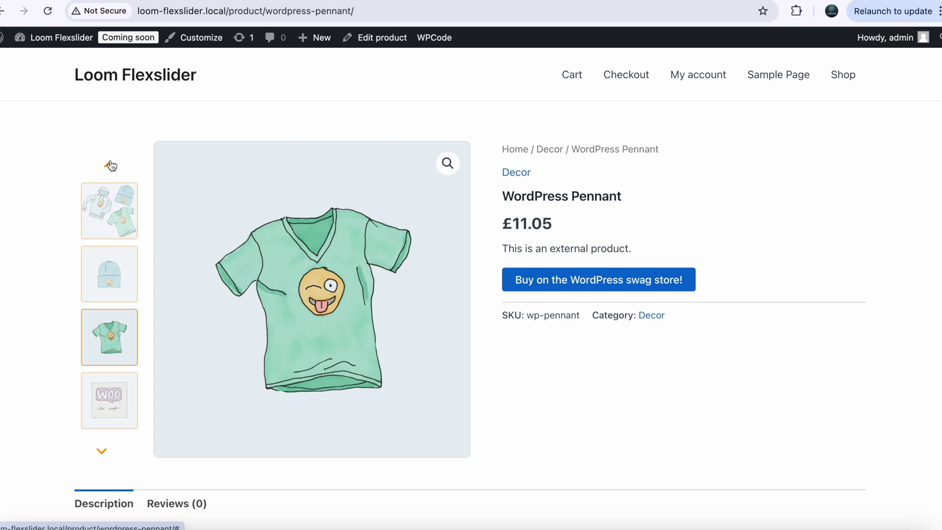
pyautogui.click(110, 166)
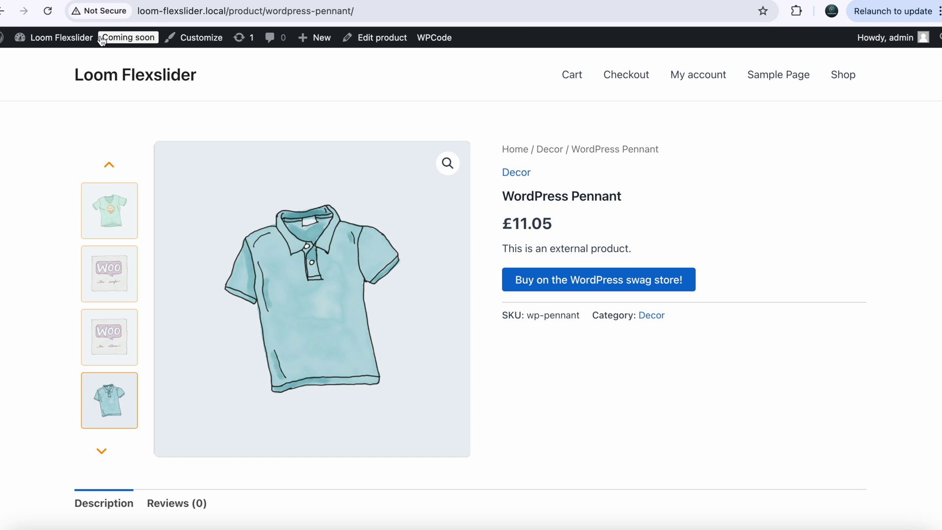
# Open the site dashboard in a new tab from the site-name link.
pyautogui.moveTo(63, 45)
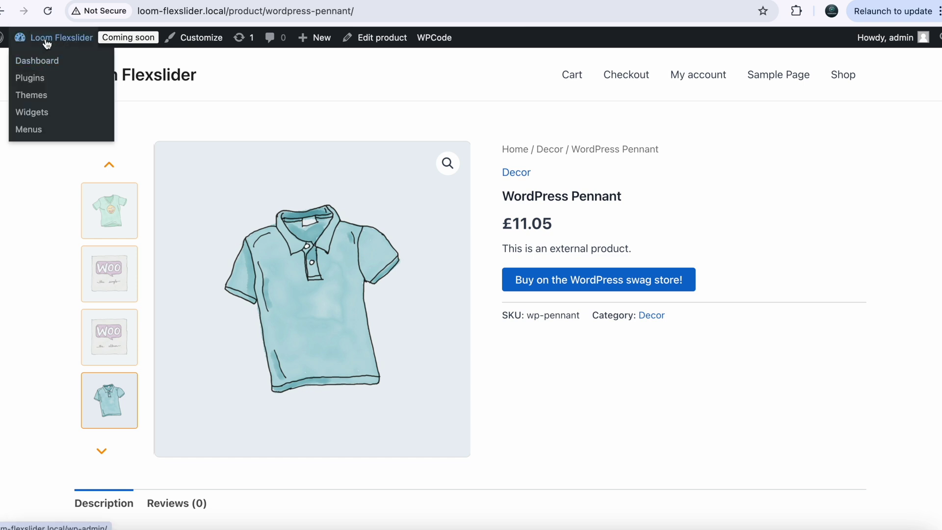
pyautogui.rightClick(47, 45)
pyautogui.click(66, 48)
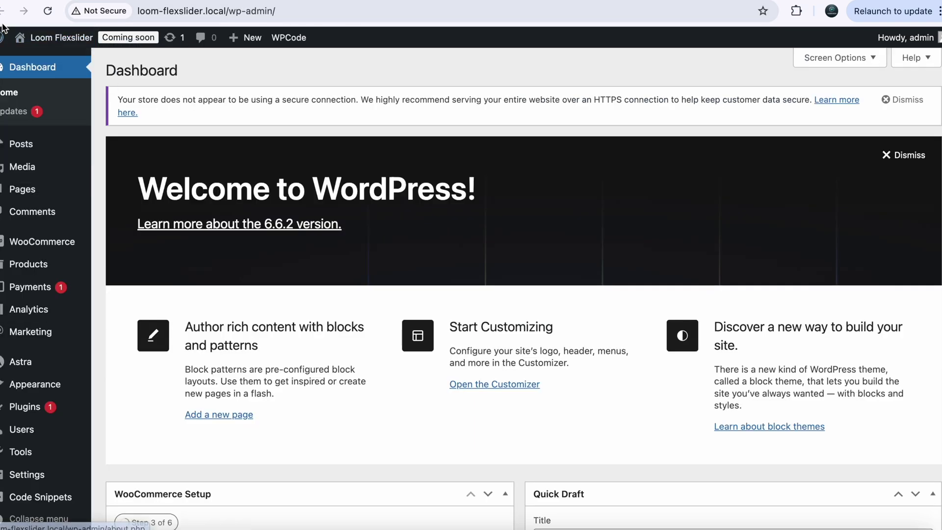
# In Code Snippets, switch off Leftside Flexslider CSS and go to Add New.
pyautogui.click(21, 493)
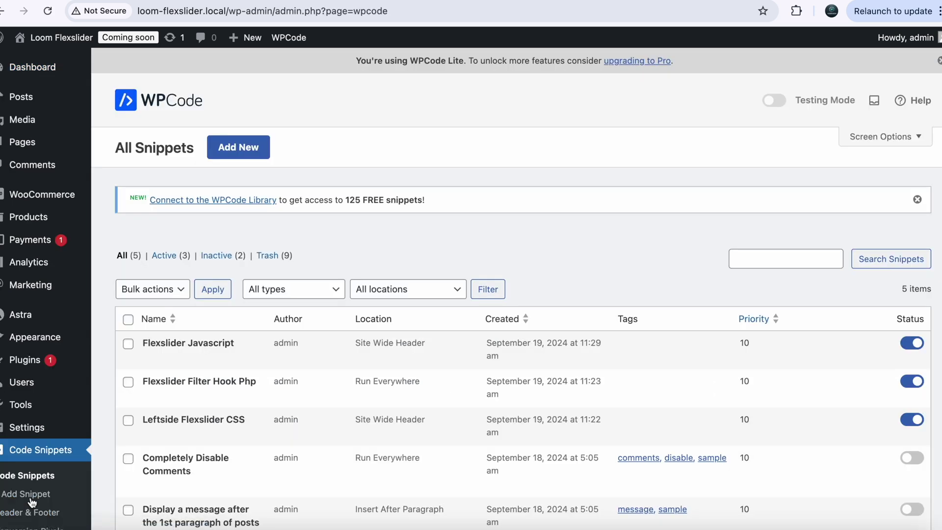
pyautogui.scroll(-3, 211, 245)
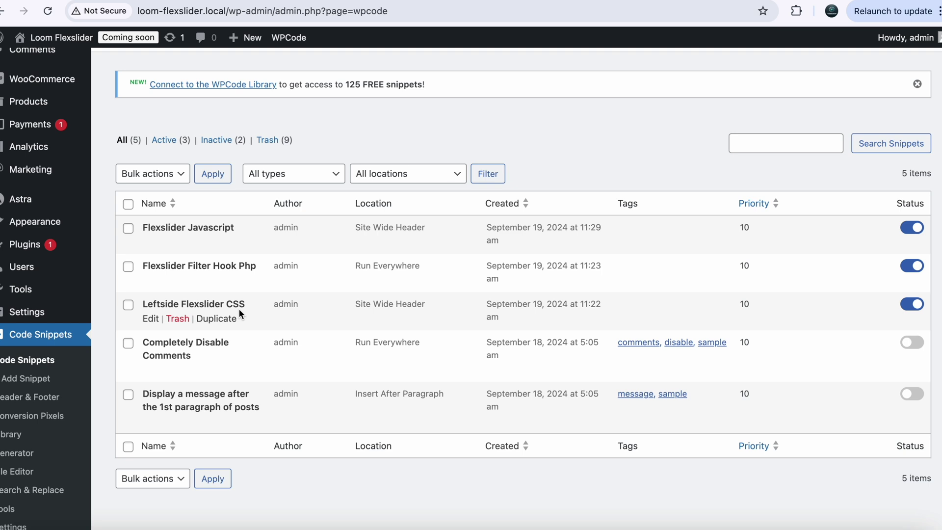
pyautogui.click(913, 305)
pyautogui.scroll(5, 200, 131)
pyautogui.click(256, 153)
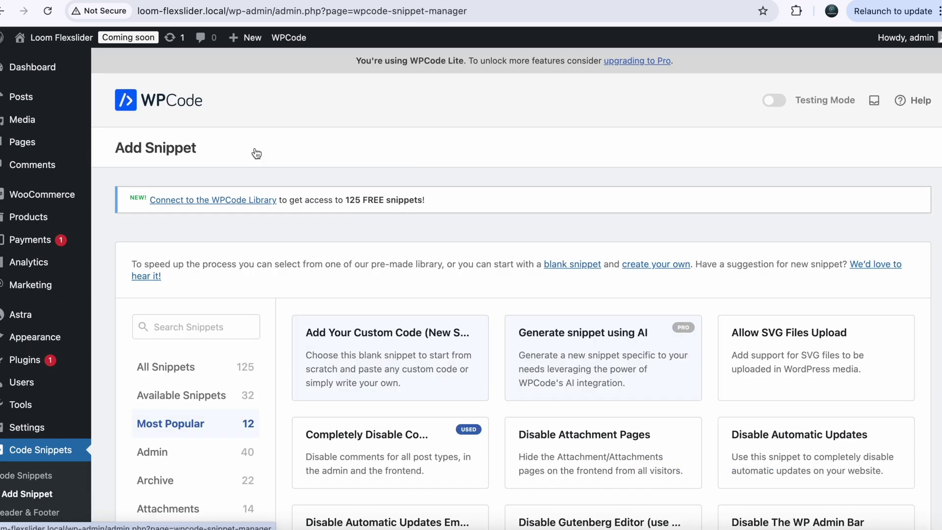
# Create a blank custom snippet titled 'Rightside Flexslider css' with the CSS Snippet code type.
pyautogui.click(390, 372)
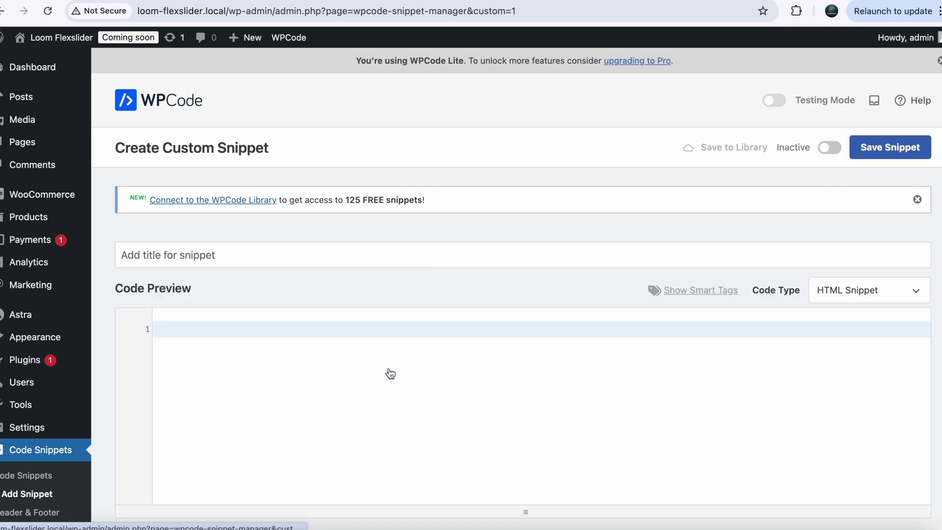
pyautogui.click(177, 243)
pyautogui.write('Rightside')
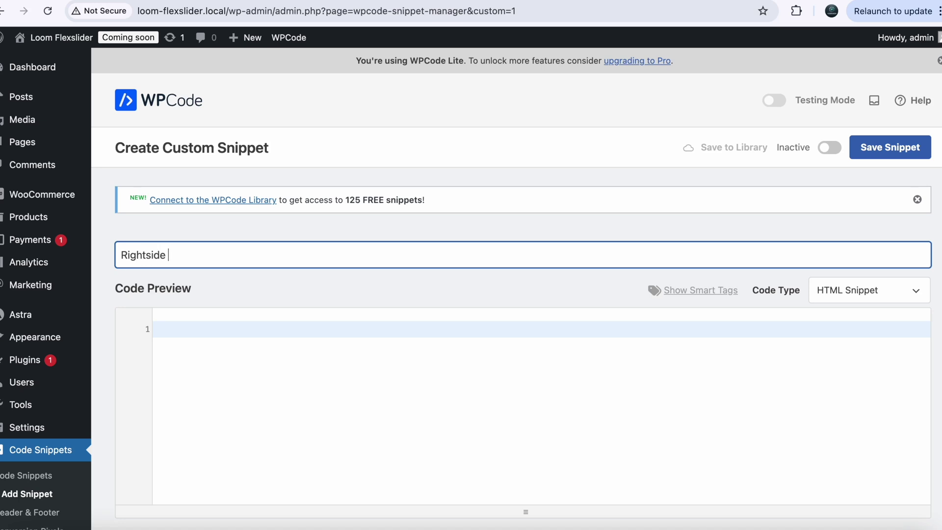
pyautogui.write(' Flexslider css')
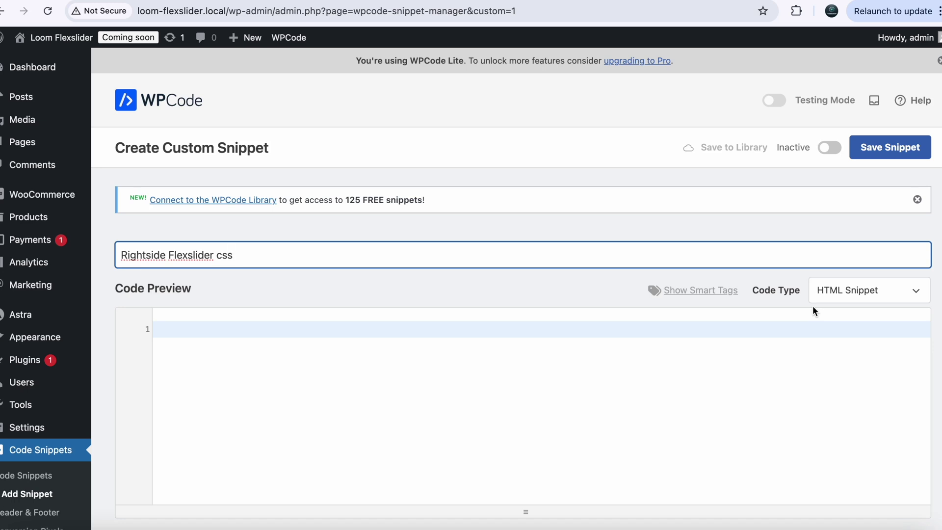
pyautogui.click(887, 302)
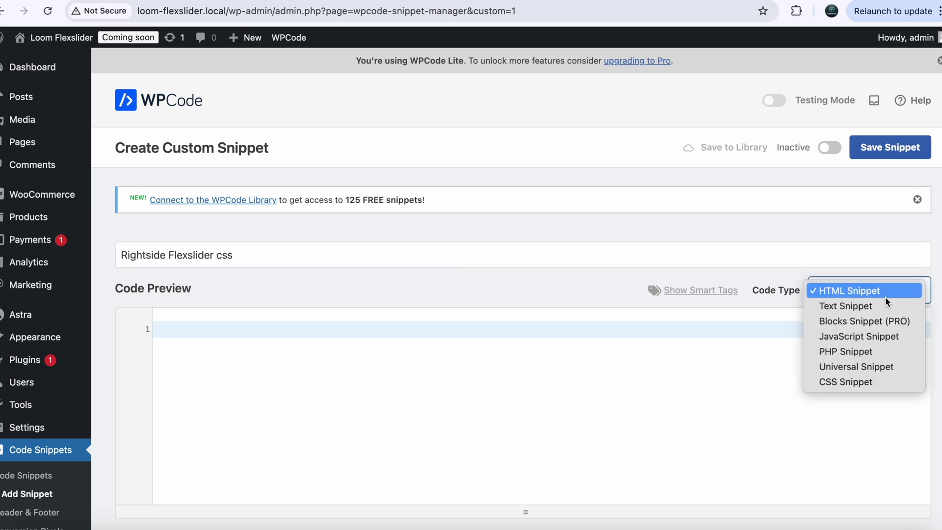
pyautogui.click(853, 381)
pyautogui.click(480, 347)
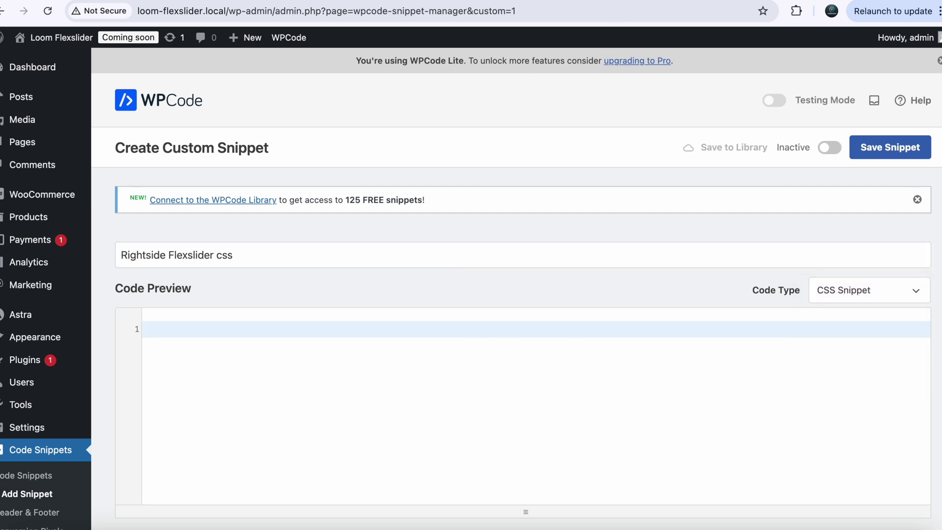
pyautogui.click(628, 7)
pyautogui.scroll(-5, 330, 332)
# Select the right-side slider CSS code block in the Blogger tutorial.
pyautogui.scroll(-20, 329, 332)
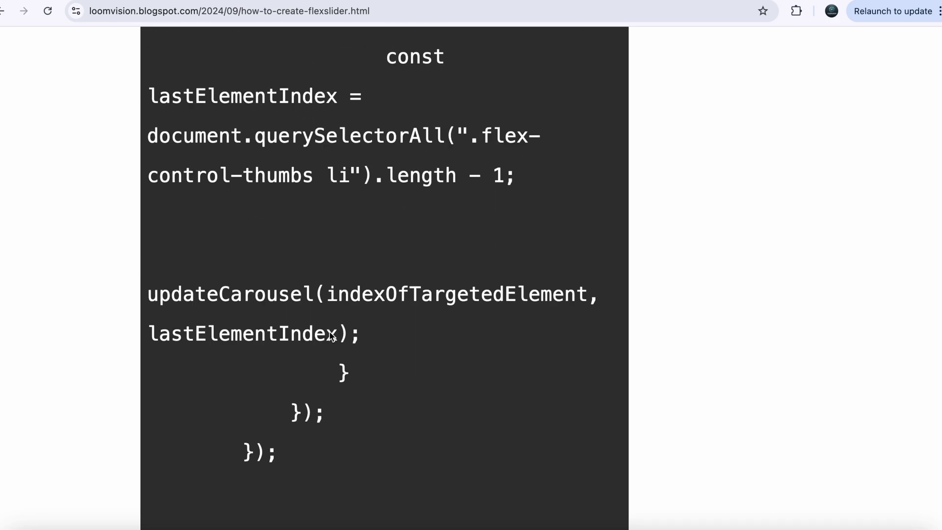
pyautogui.scroll(5, 328, 333)
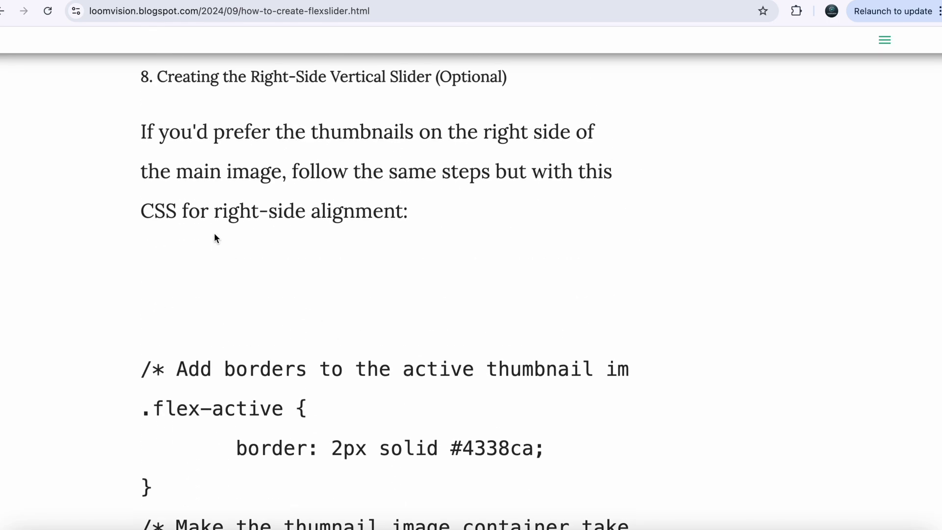
pyautogui.scroll(2, 216, 237)
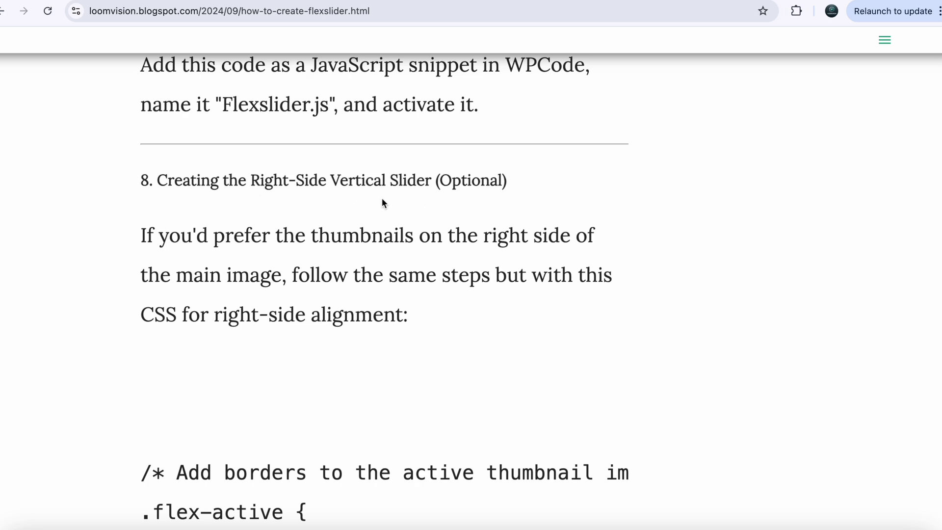
pyautogui.scroll(-5, 379, 207)
pyautogui.moveTo(133, 227); pyautogui.dragTo(252, 416)
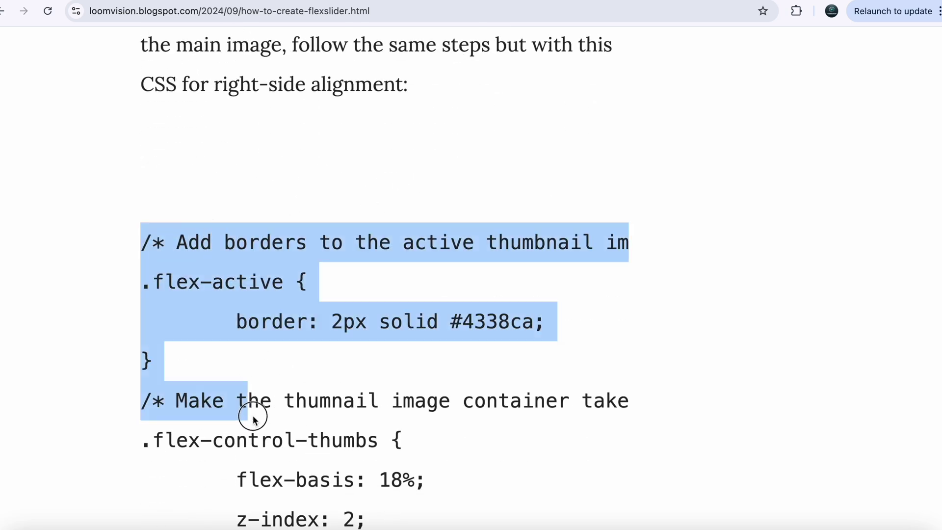
pyautogui.scroll(-10, 252, 422)
pyautogui.scroll(-20, 253, 415)
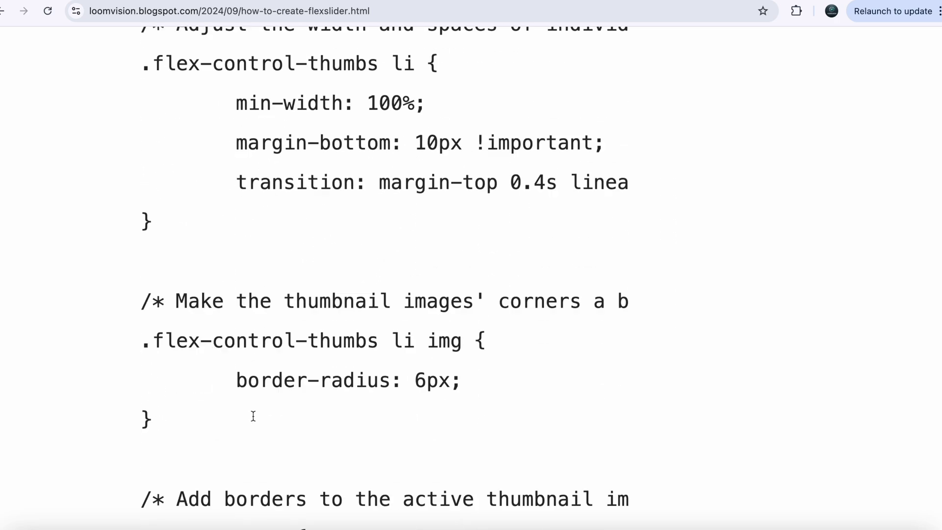
pyautogui.scroll(-8, 252, 415)
pyautogui.scroll(3, 252, 415)
pyautogui.tripleClick(174, 468)
pyautogui.scroll(-3, 172, 464)
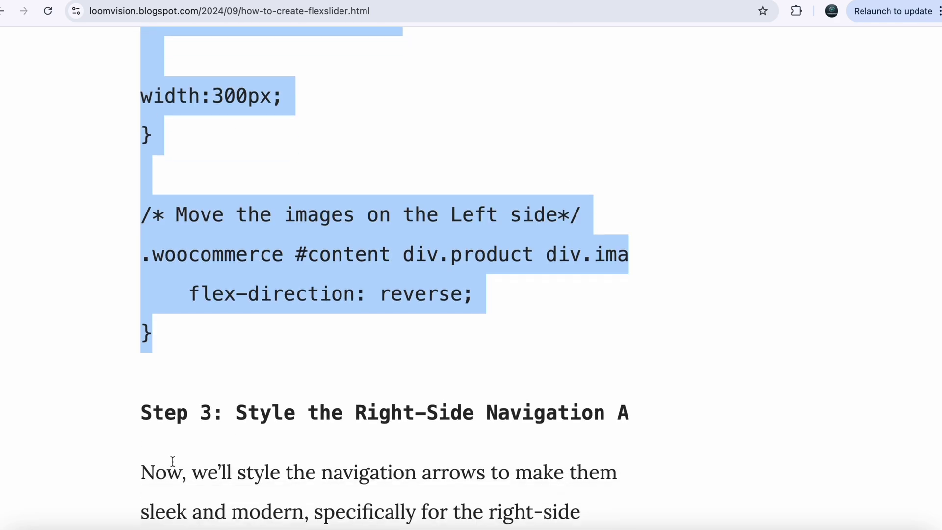
# Replace the snippet editor's contents with the copied right-side CSS.
pyautogui.click(466, 2)
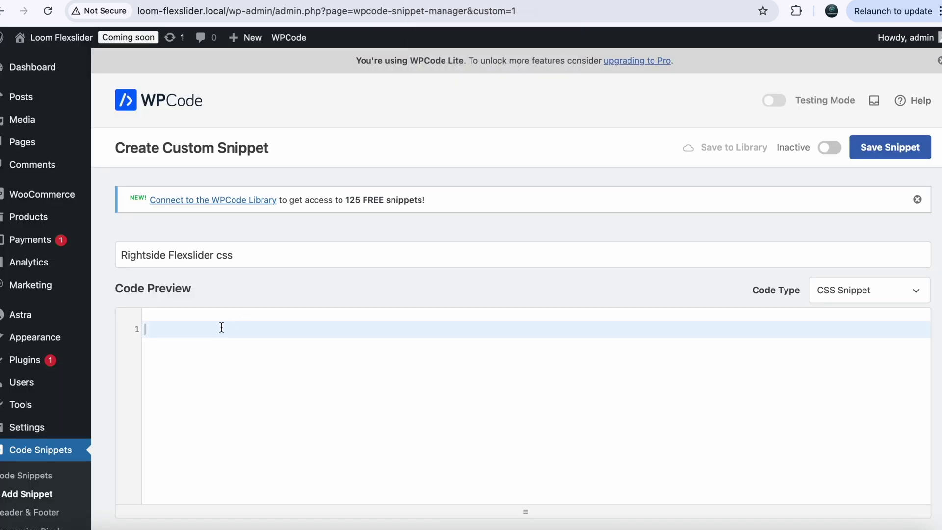
pyautogui.hotkey('ctrl', 'v')
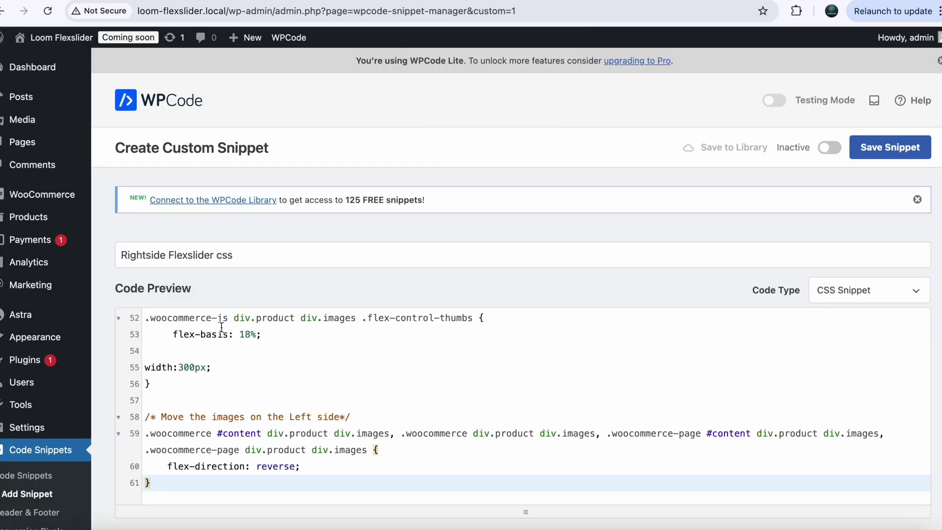
pyautogui.hotkey('ctrl', 'a')
pyautogui.press('BackSpace')
pyautogui.hotkey('ctrl', 'v')
# Save the Rightside Flexslider css snippet, set it Active, and update it.
pyautogui.click(890, 147)
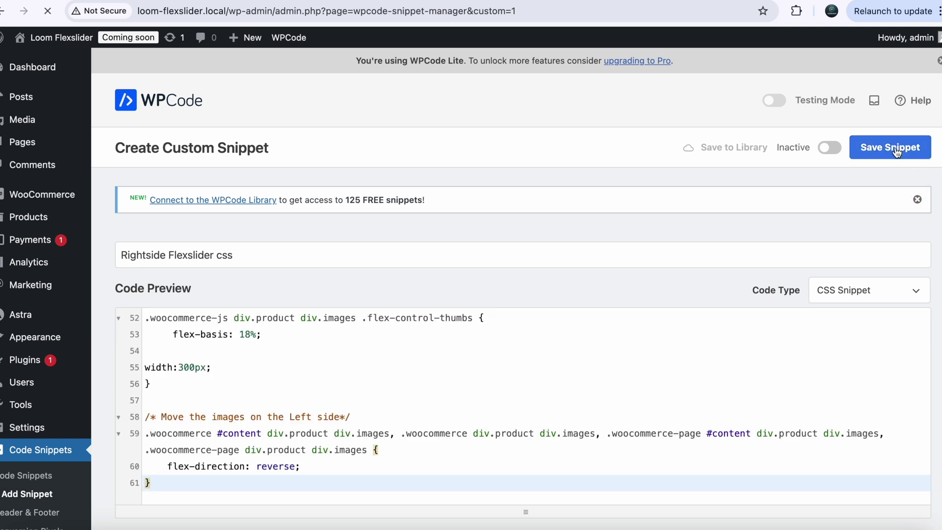
pyautogui.click(856, 148)
pyautogui.click(893, 150)
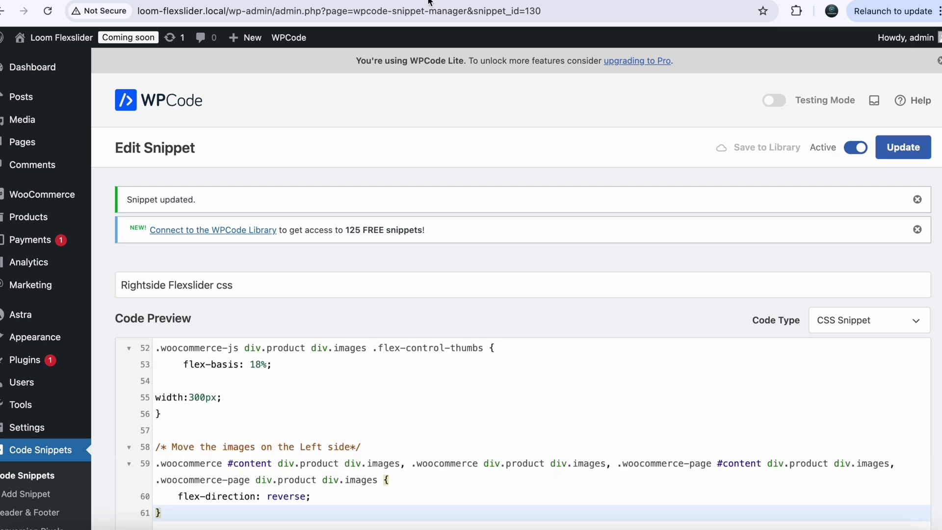
pyautogui.hotkey('ctrl', 'Tab')
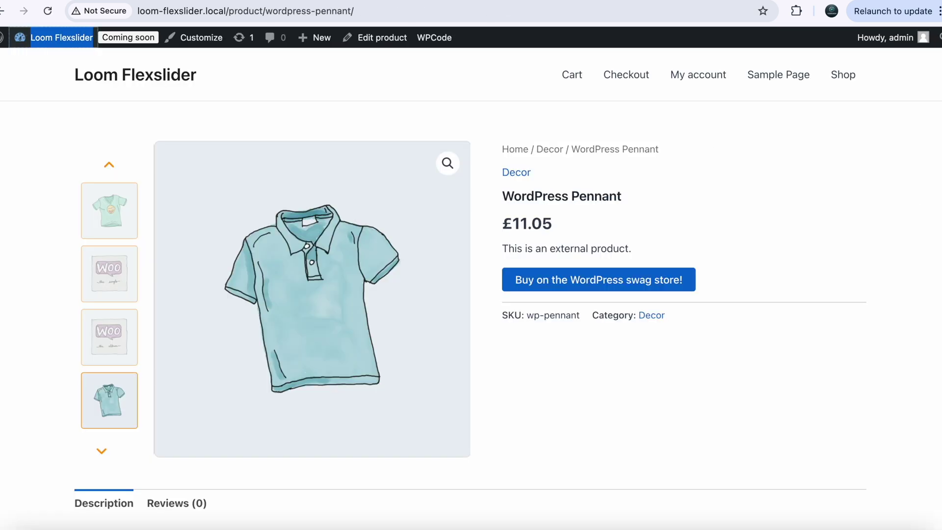
# Reload the pennant page and cycle the right-side thumbnail gallery back through its images.
pyautogui.hotkey('ctrl', 'r')
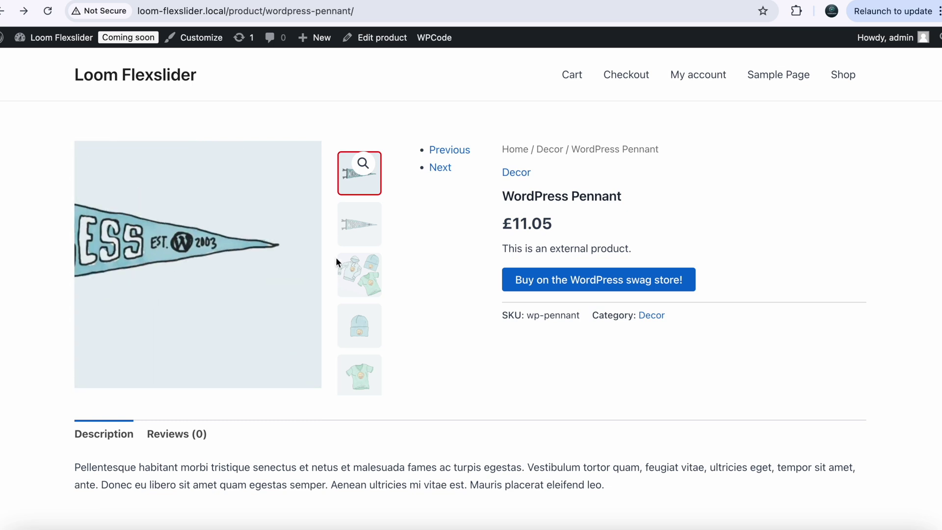
pyautogui.click(440, 171)
pyautogui.click(440, 173)
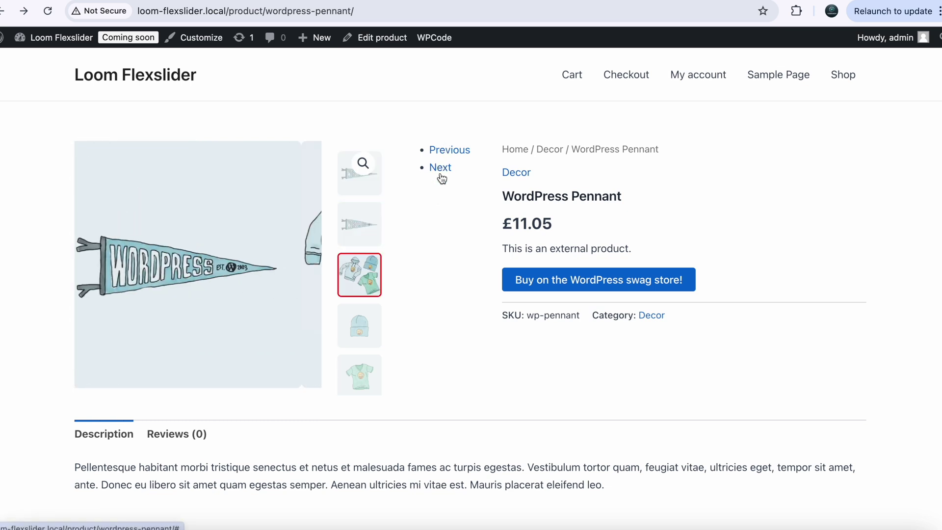
pyautogui.click(441, 176)
pyautogui.click(442, 151)
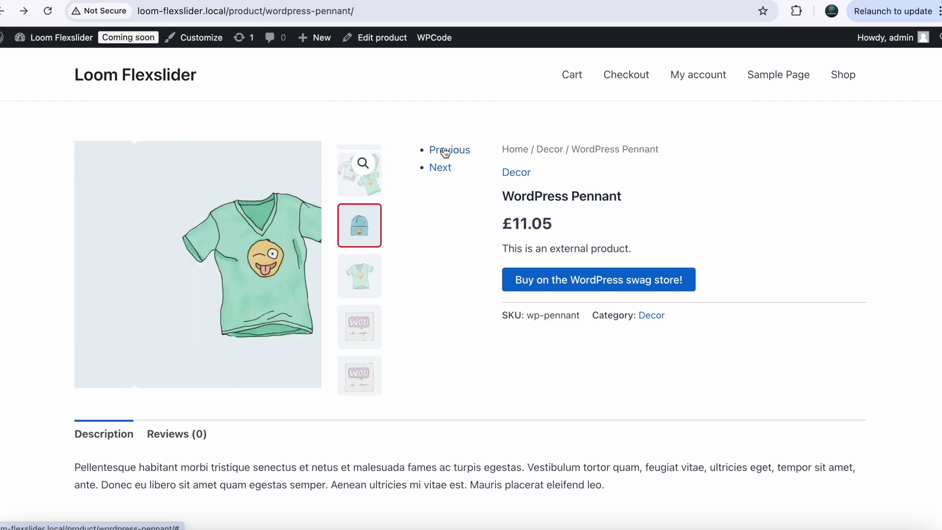
pyautogui.click(445, 152)
pyautogui.click(445, 152)
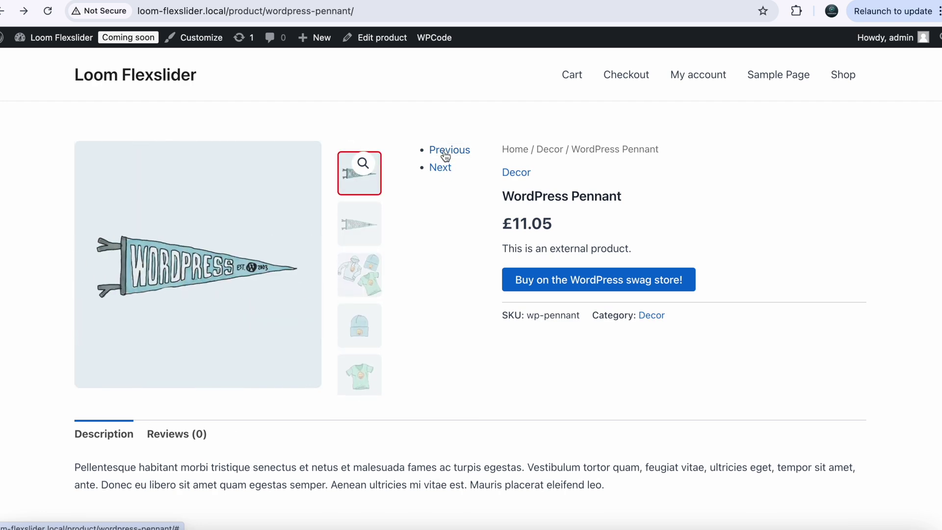
pyautogui.click(445, 152)
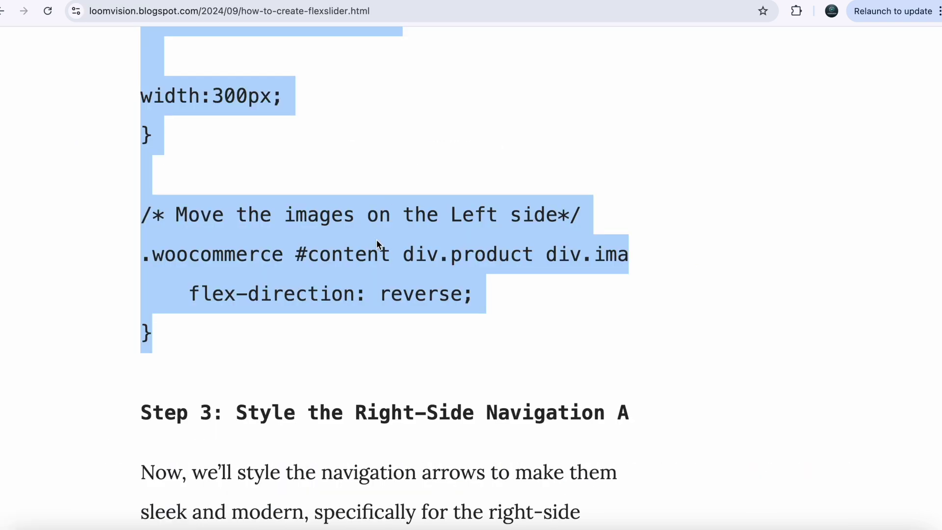
# Append the copied arrow styling CSS to the Rightside Flexslider css snippet and update it.
pyautogui.scroll(-15, 376, 240)
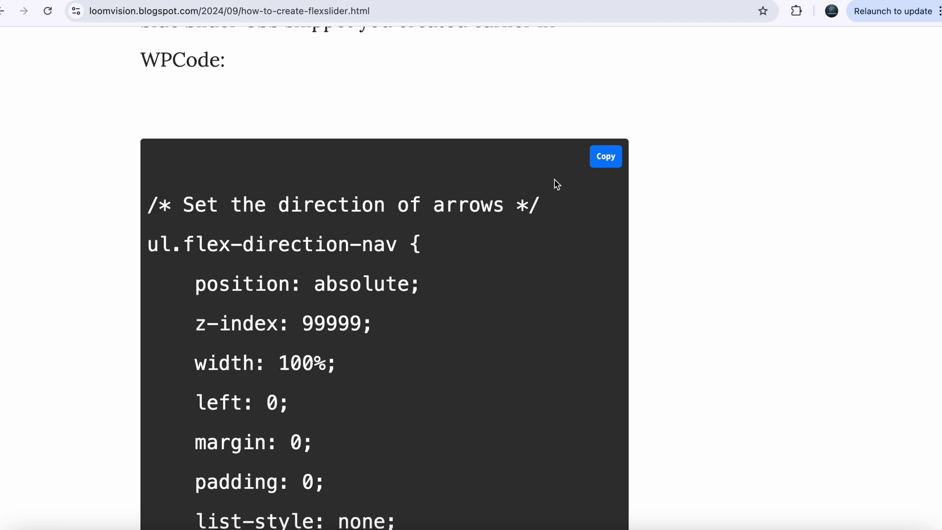
pyautogui.scroll(4, 206, 146)
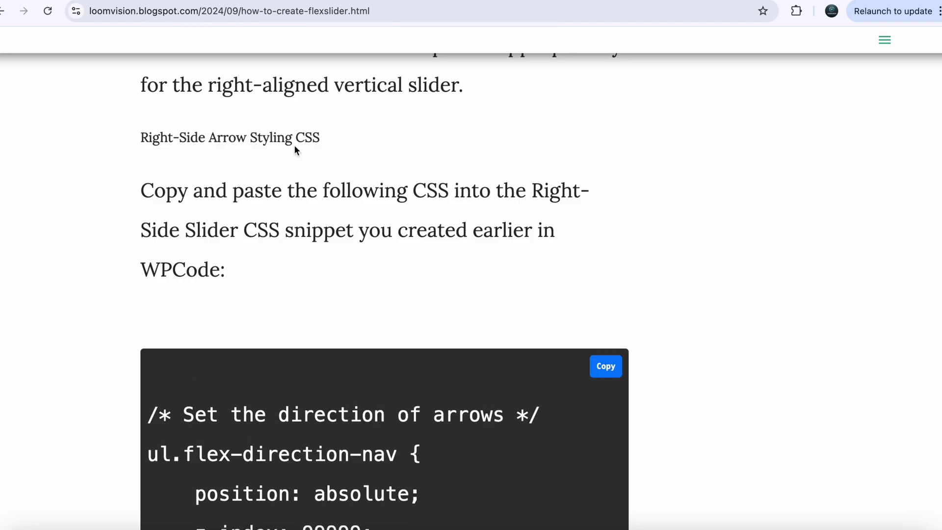
pyautogui.scroll(-2, 580, 391)
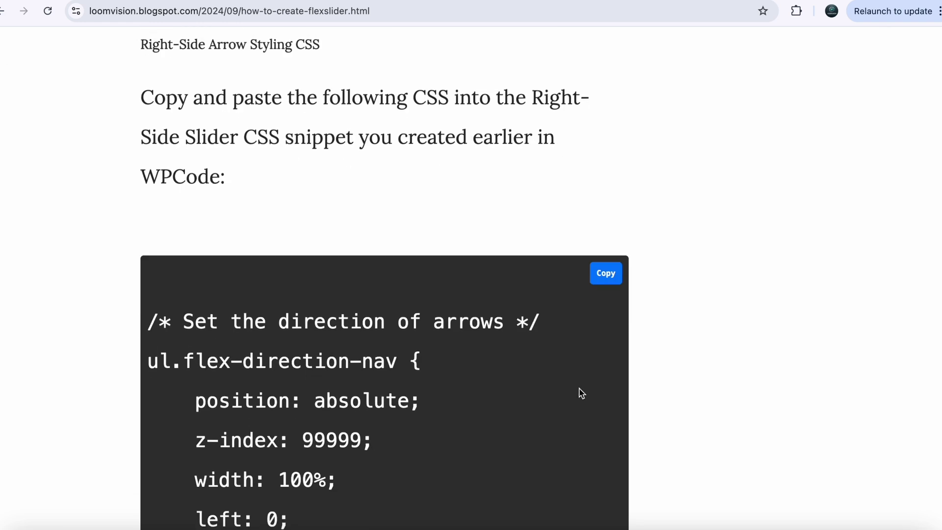
pyautogui.click(615, 273)
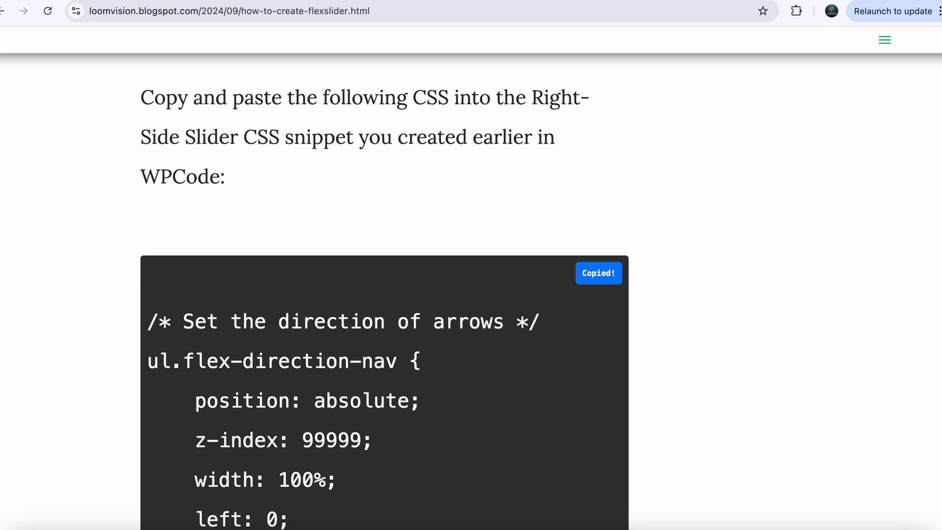
pyautogui.hotkey('ctrl', 'Tab')
pyautogui.scroll(-10, 273, 384)
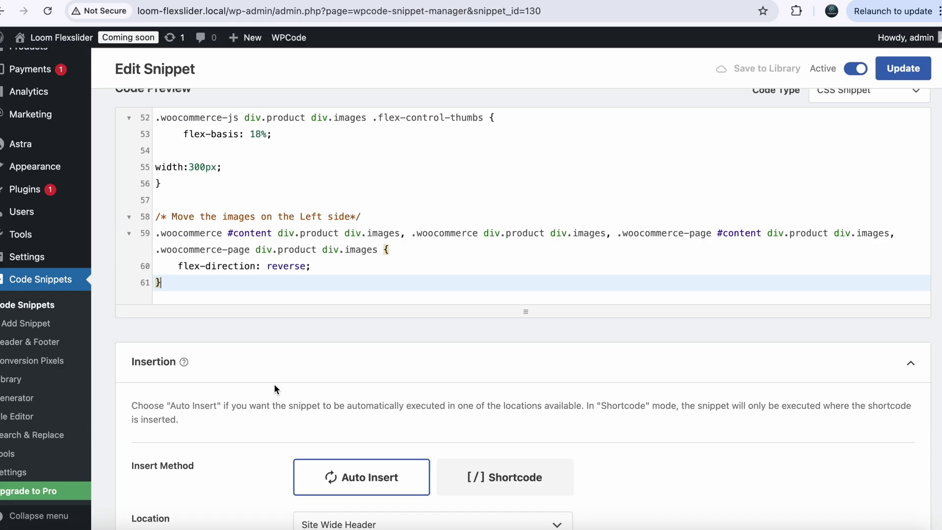
pyautogui.scroll(5, 257, 238)
pyautogui.press('Return')
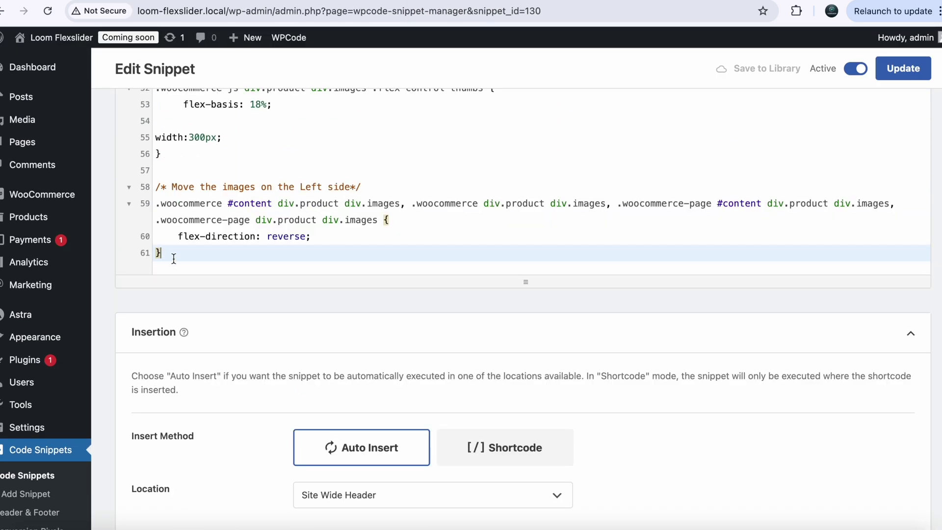
pyautogui.press('super+v')
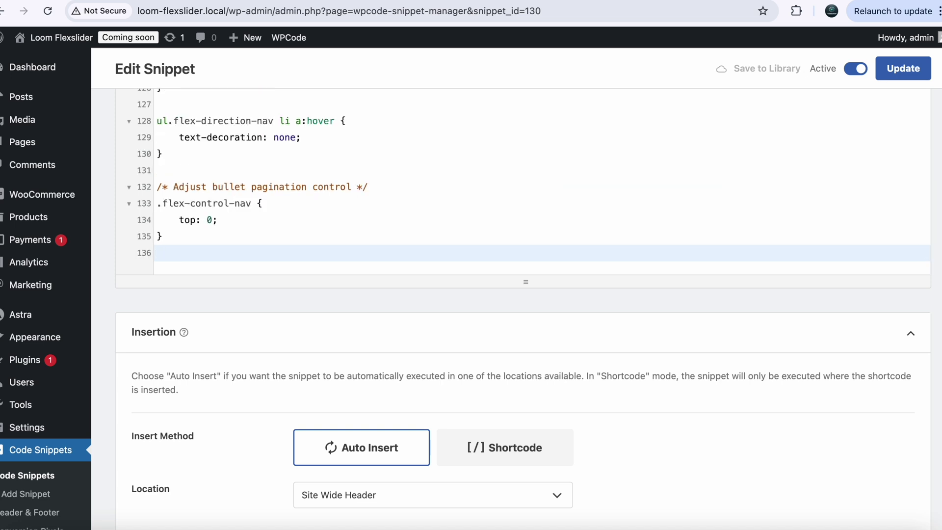
pyautogui.click(903, 68)
# Reload the product page so the thumbnail strip shows its new vertical arrows.
pyautogui.hotkey('ctrl', 'Tab')
pyautogui.click(48, 10)
pyautogui.click(431, 165)
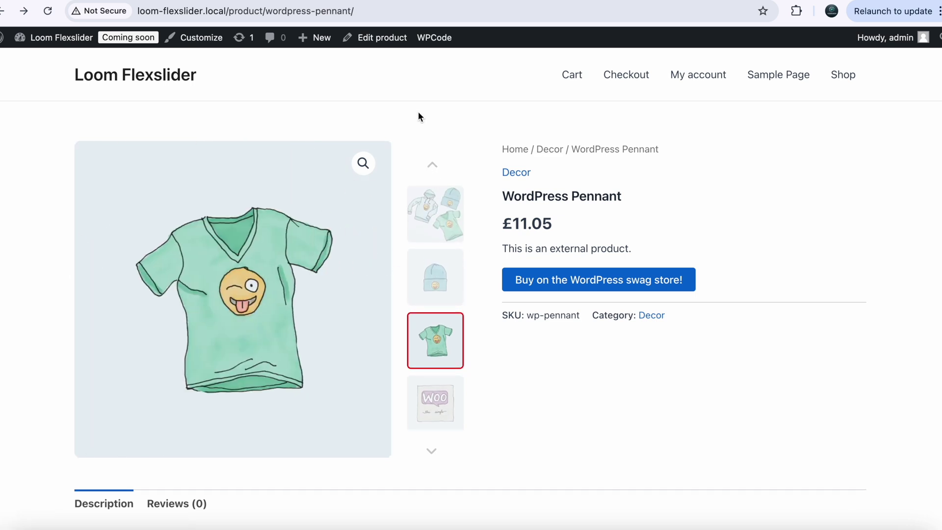
# Cycle the thumbnail strip upward past the beanie back to the first pennant image.
pyautogui.click(433, 169)
pyautogui.click(433, 169)
pyautogui.click(433, 169)
pyautogui.click(433, 169)
pyautogui.click(433, 169)
pyautogui.click(433, 169)
pyautogui.click(433, 170)
# Step the thumbnails downward to the Woo image, then back up to the T-shirt.
pyautogui.click(431, 451)
pyautogui.click(431, 450)
pyautogui.click(431, 451)
pyautogui.click(431, 451)
pyautogui.click(431, 450)
pyautogui.click(431, 451)
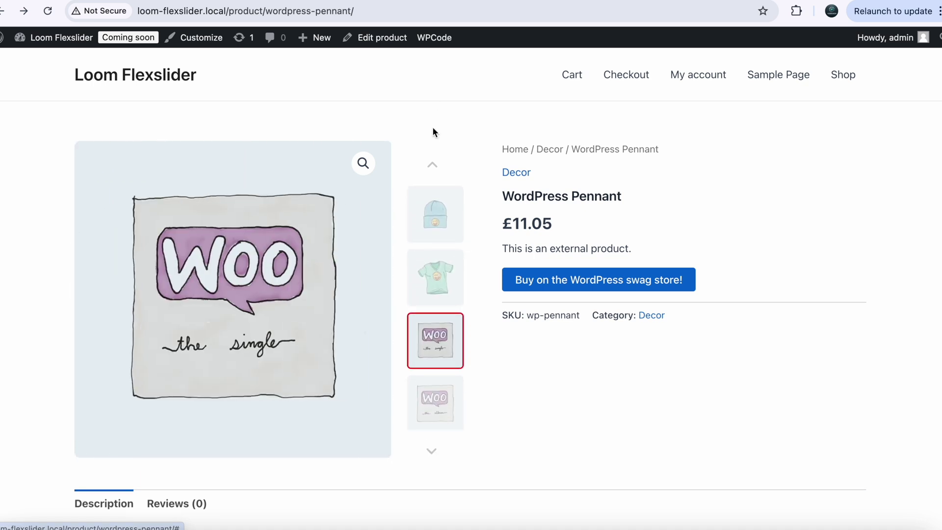
pyautogui.click(433, 166)
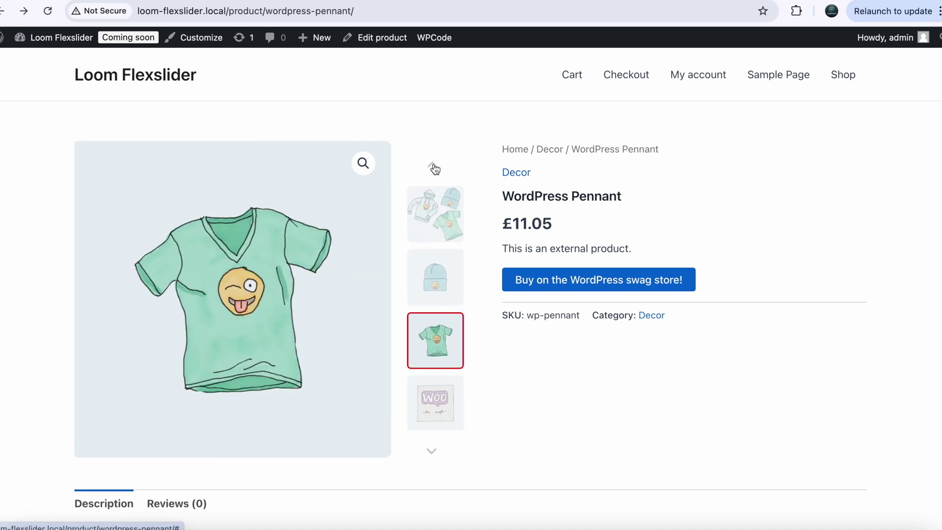
# Preview the product gallery at tablet width in the Customizer, moving to the hoodie and back.
pyautogui.click(202, 38)
pyautogui.click(141, 522)
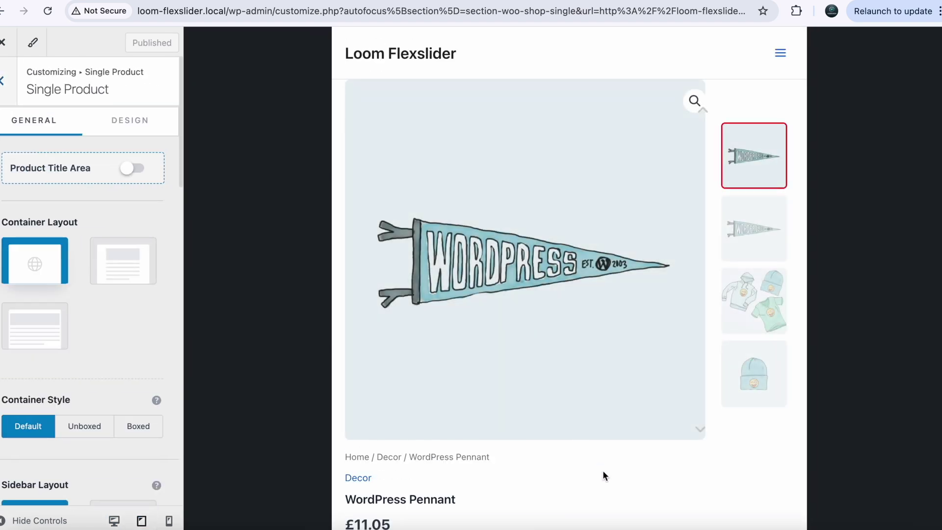
pyautogui.click(701, 429)
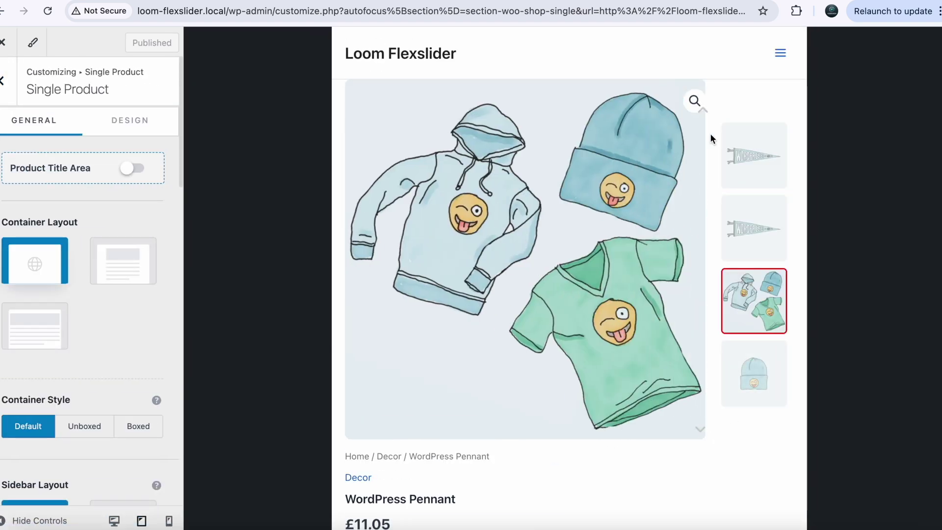
pyautogui.click(701, 109)
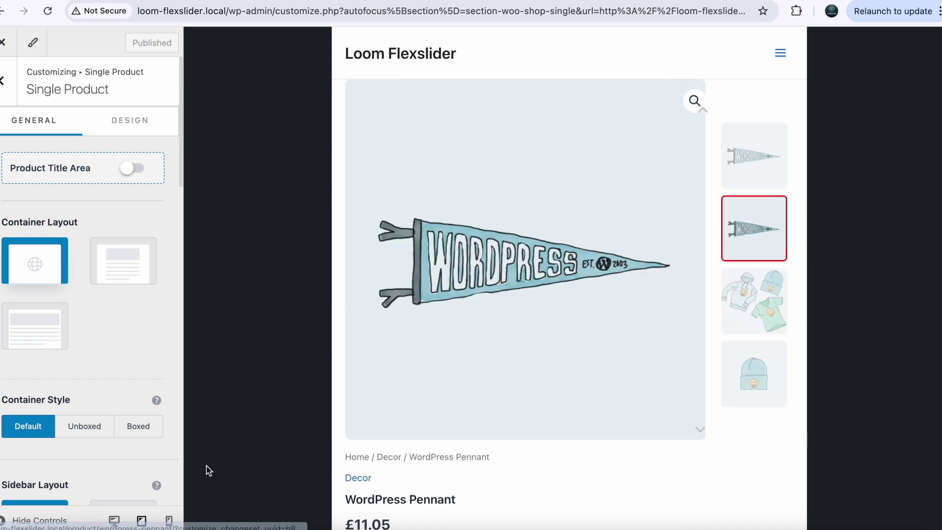
# Preview the gallery at mobile width and advance it to the T-shirt image.
pyautogui.click(169, 521)
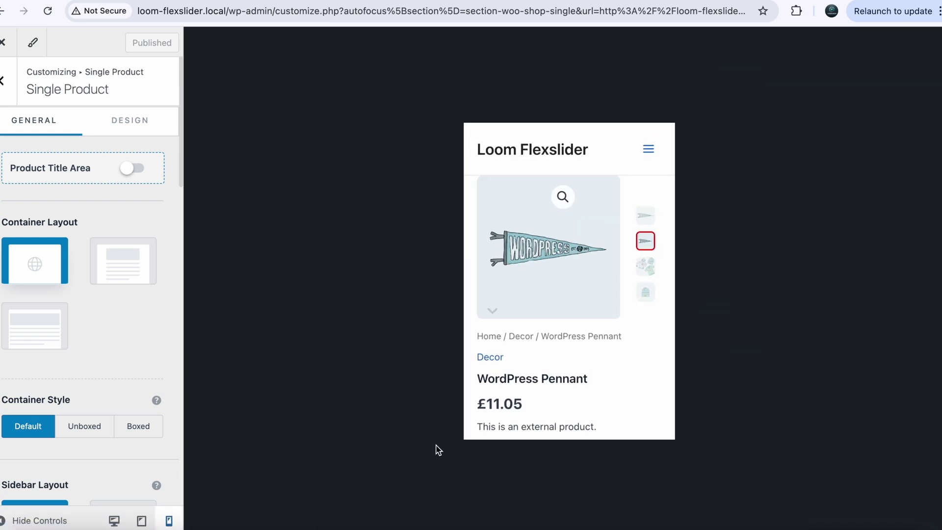
pyautogui.click(492, 310)
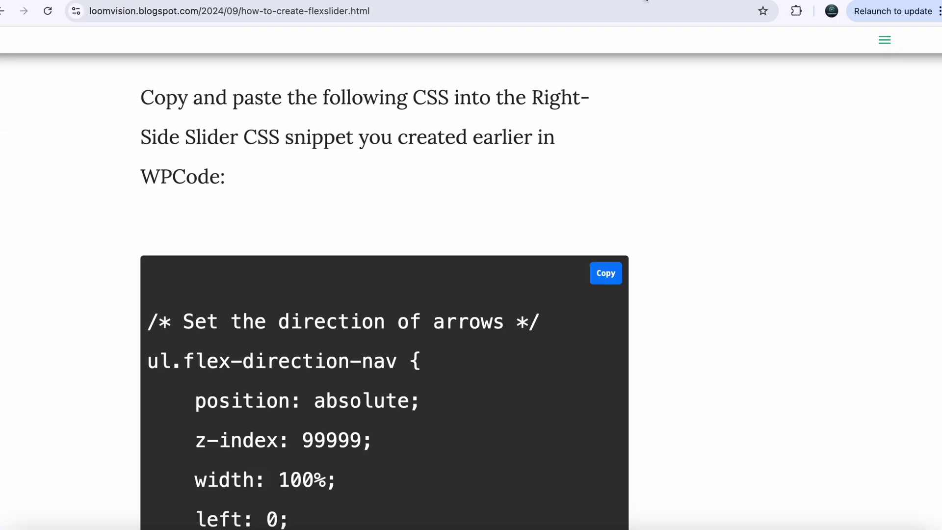
pyautogui.scroll(-5, 424, 300)
pyautogui.scroll(-20, 425, 300)
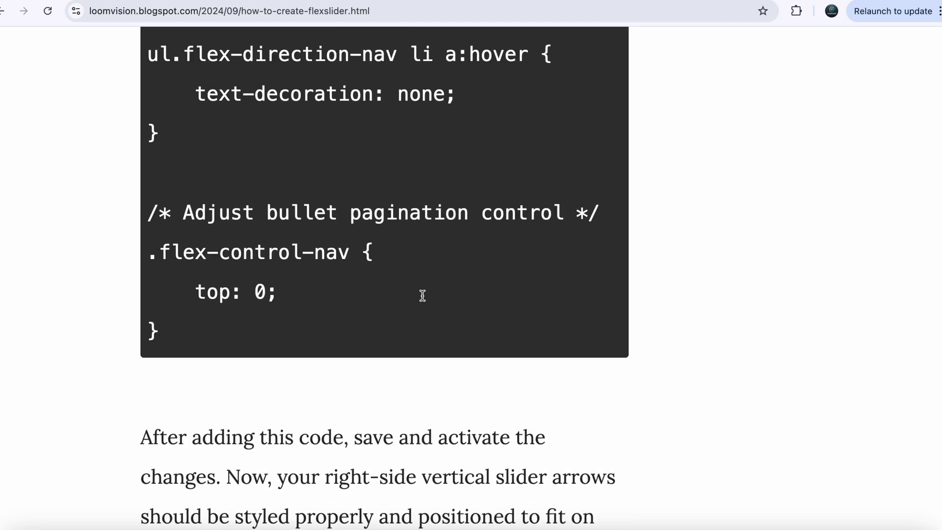
# Scroll to the Right-Side Flexslider Media Query block and copy its 575px code.
pyautogui.scroll(-10, 422, 295)
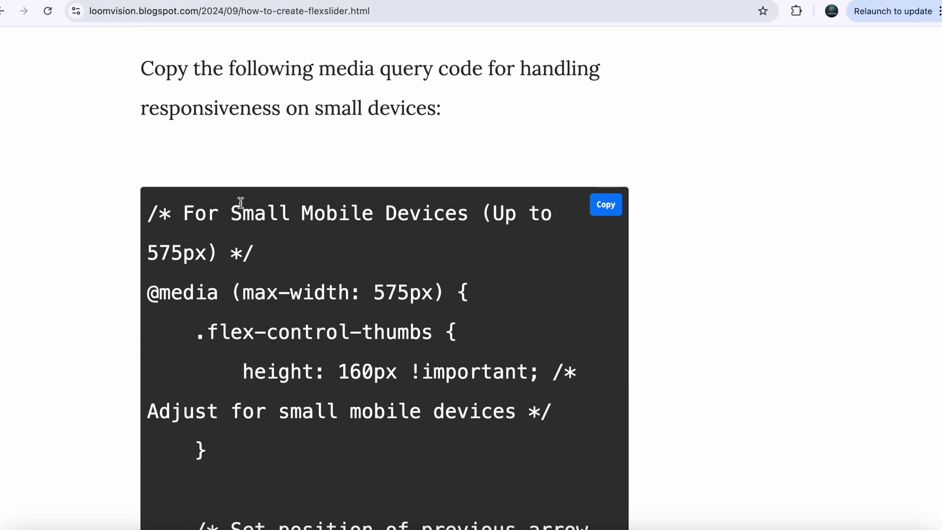
pyautogui.scroll(2, 263, 107)
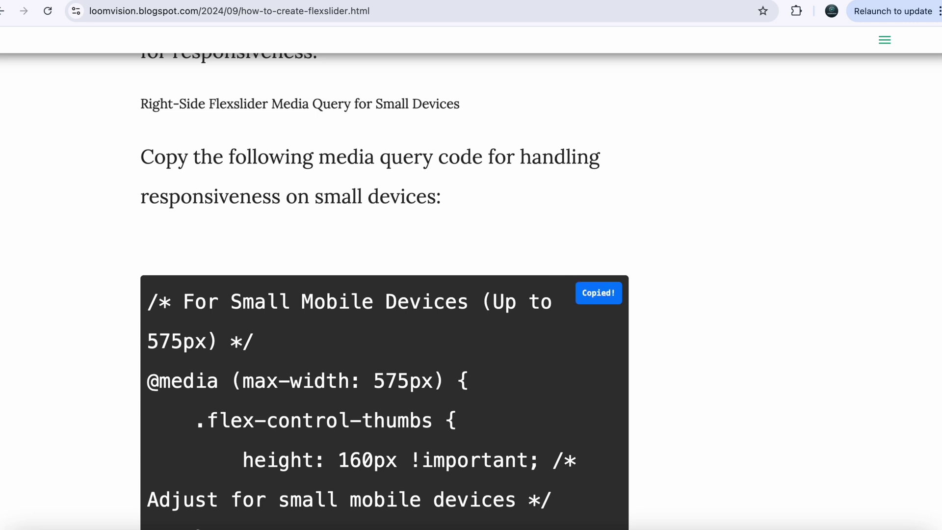
# Paste the 575px media query after the snippet's last rule, extending it to line 163, and update it.
pyautogui.click(491, 0)
pyautogui.scroll(-10, 362, 371)
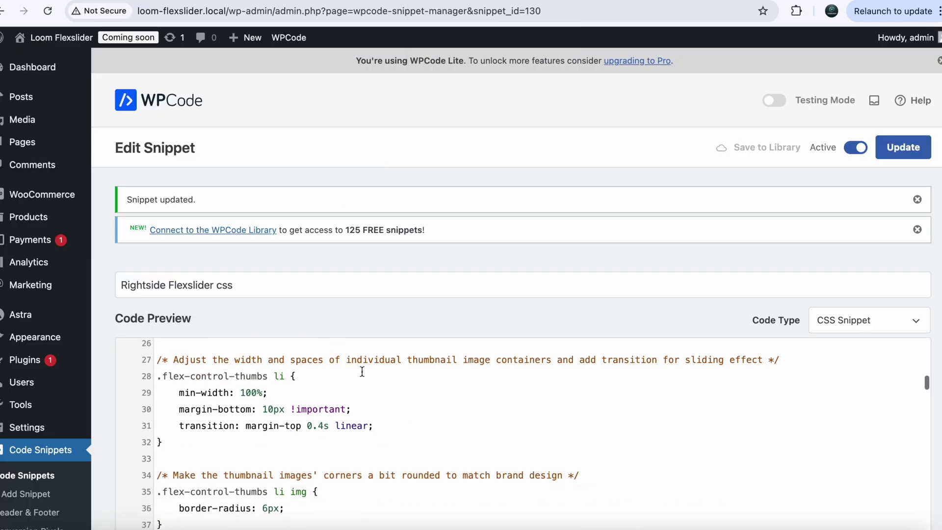
pyautogui.scroll(-10, 346, 283)
pyautogui.scroll(6, 316, 228)
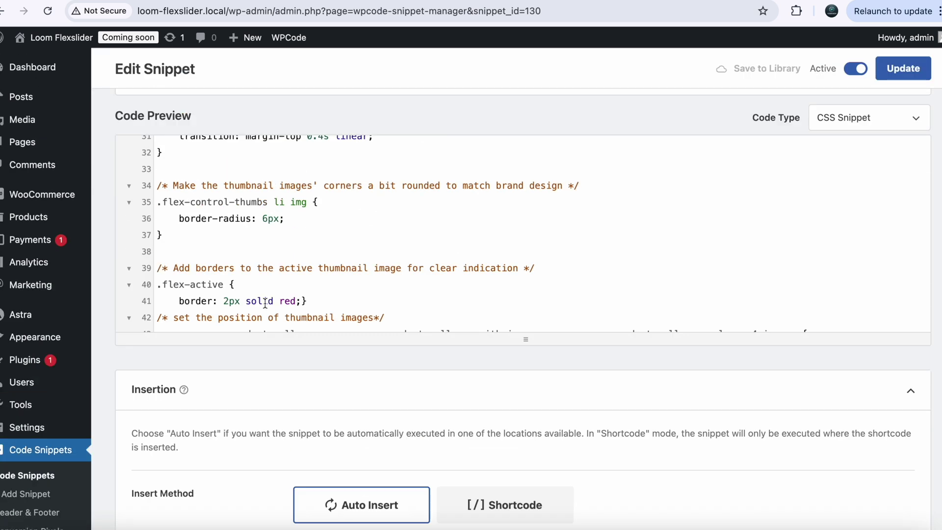
pyautogui.scroll(-20, 355, 311)
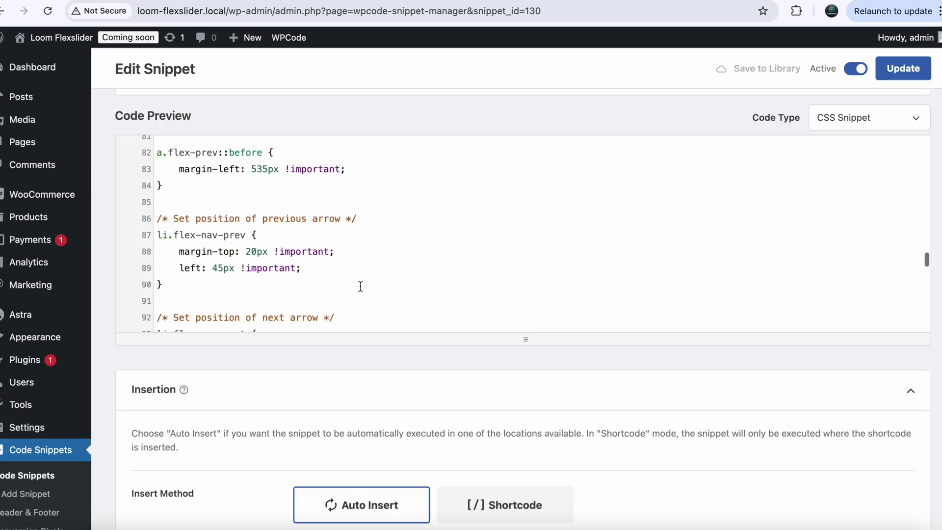
pyautogui.scroll(-5, 360, 286)
pyautogui.click(227, 299)
pyautogui.press('Return')
pyautogui.click(157, 322)
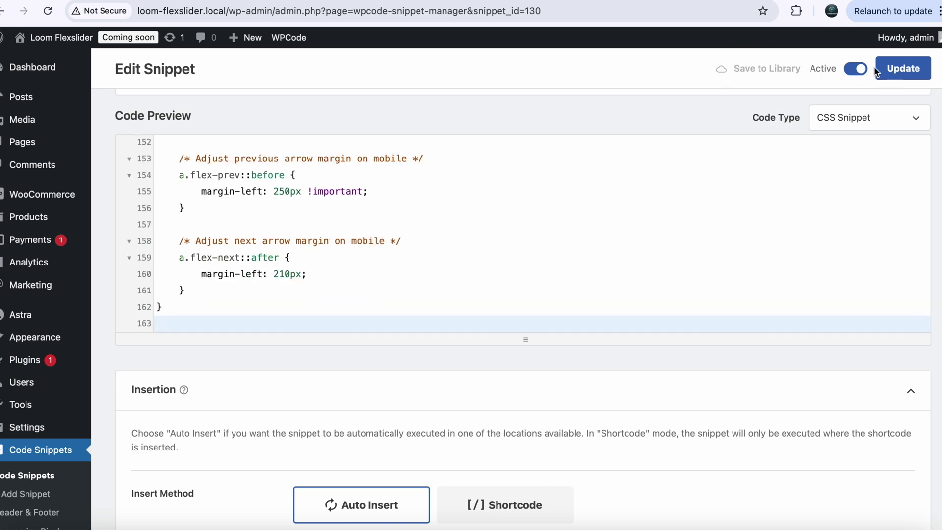
pyautogui.click(891, 72)
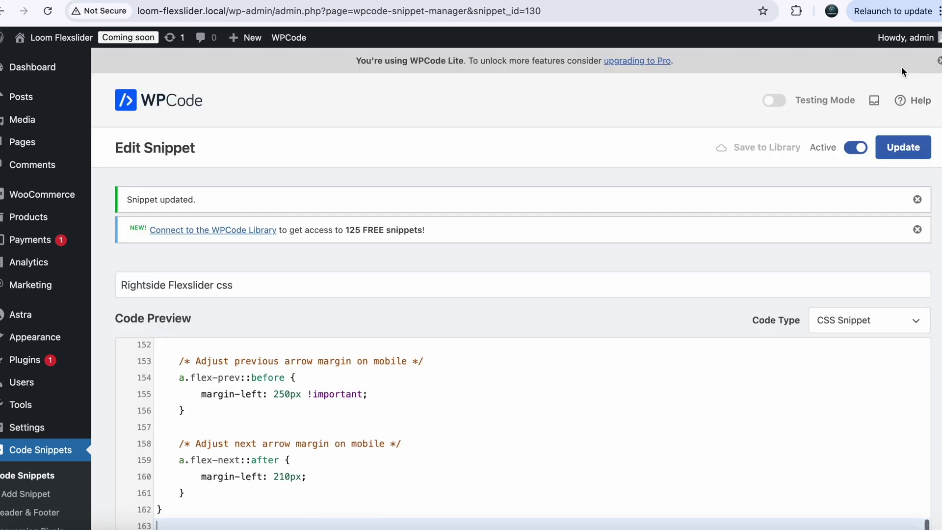
# Reload the Customizer with the new CSS and test the slider arrows at full width.
pyautogui.click(233, 1)
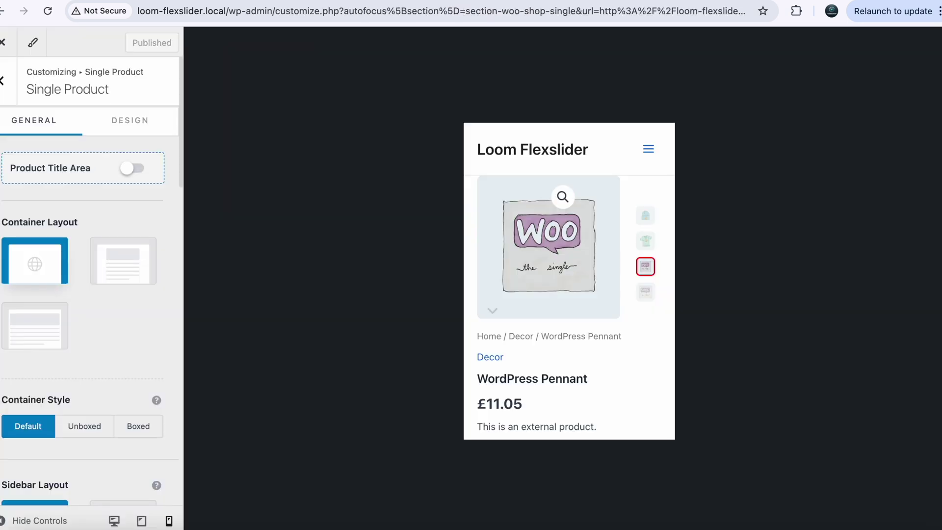
pyautogui.click(47, 11)
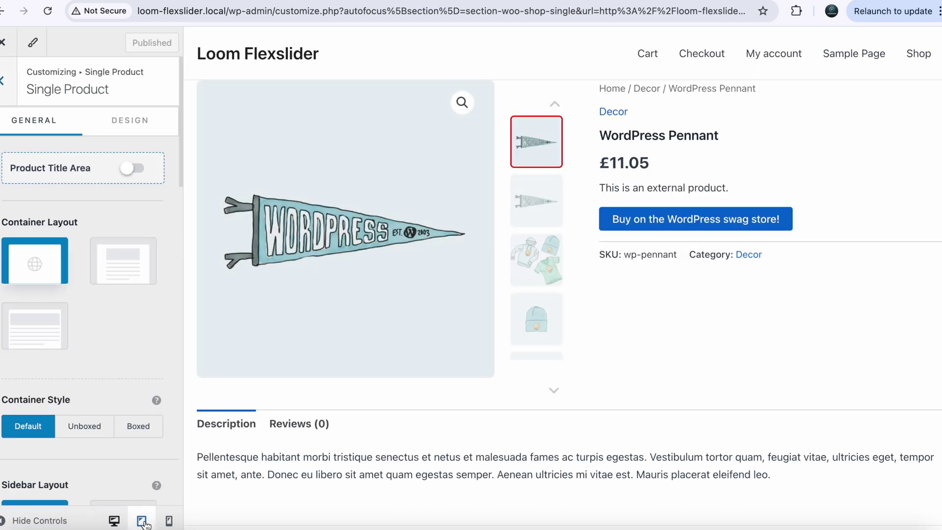
pyautogui.click(3, 523)
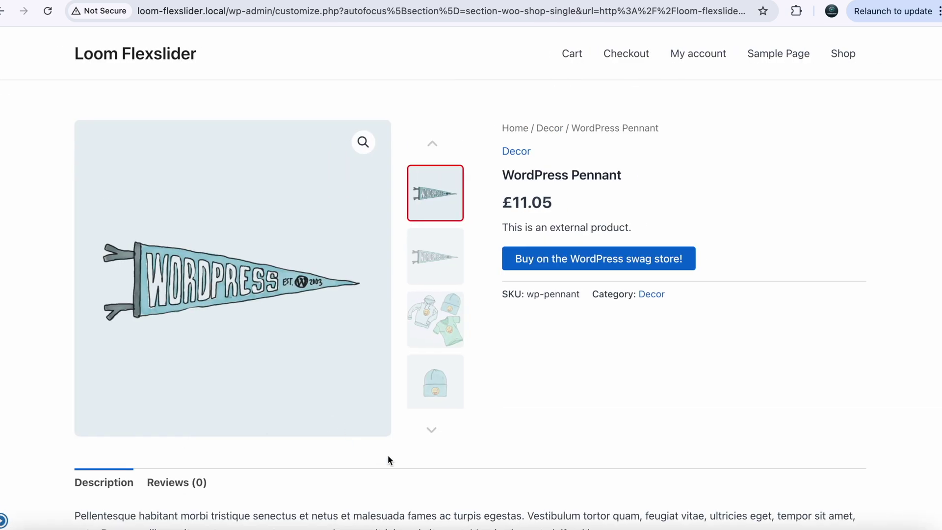
pyautogui.click(430, 431)
pyautogui.click(430, 430)
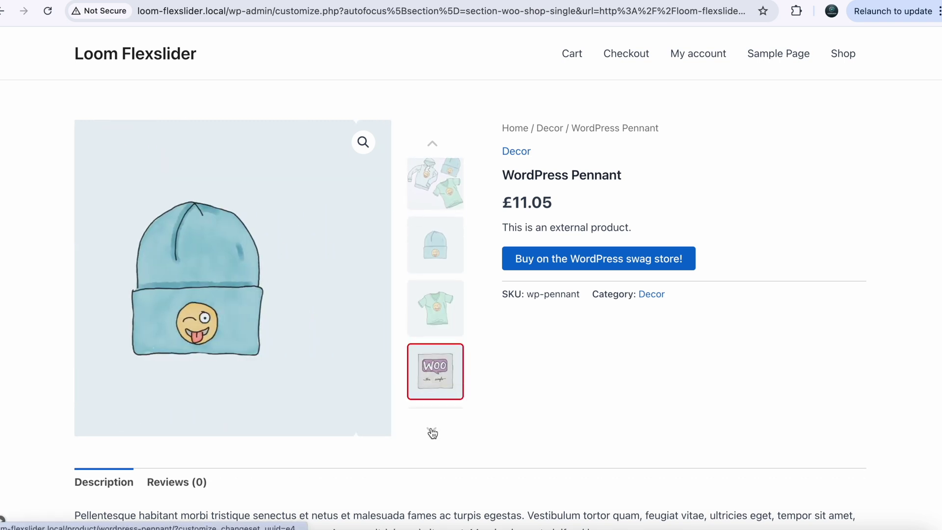
pyautogui.click(432, 144)
pyautogui.click(431, 144)
pyautogui.click(432, 144)
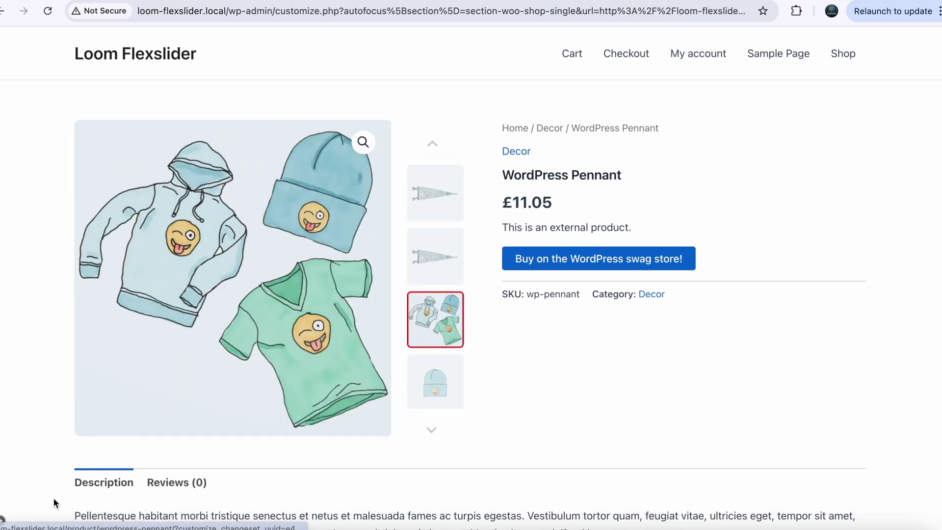
# Test the thumbnail slider's up and down arrows in the tablet-width preview.
pyautogui.click(6, 520)
pyautogui.click(142, 521)
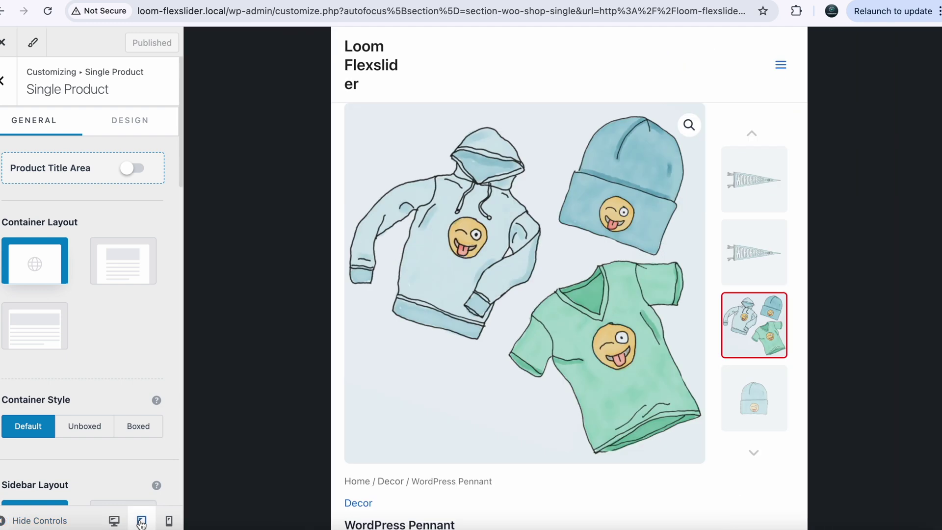
pyautogui.click(751, 431)
pyautogui.click(751, 431)
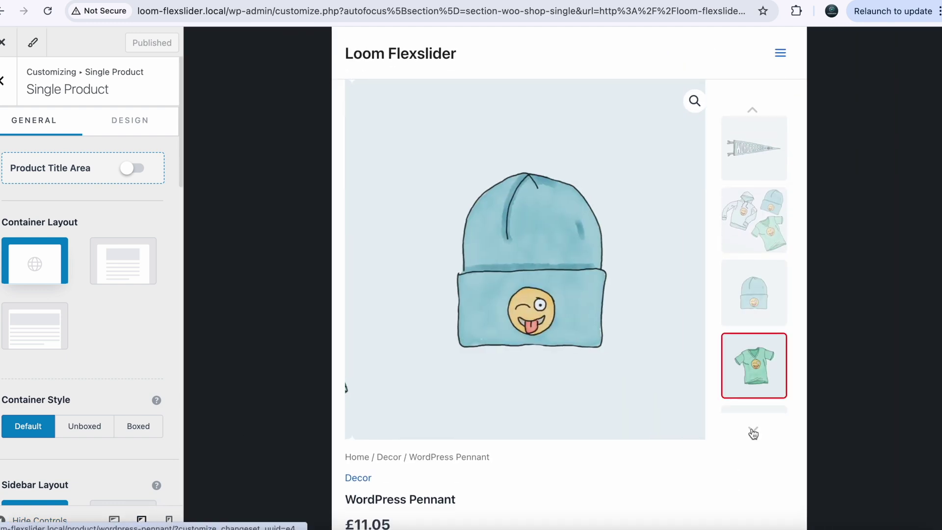
pyautogui.click(751, 430)
pyautogui.click(752, 109)
pyautogui.click(753, 110)
pyautogui.click(752, 109)
pyautogui.click(752, 110)
pyautogui.click(754, 111)
pyautogui.click(753, 112)
pyautogui.click(752, 429)
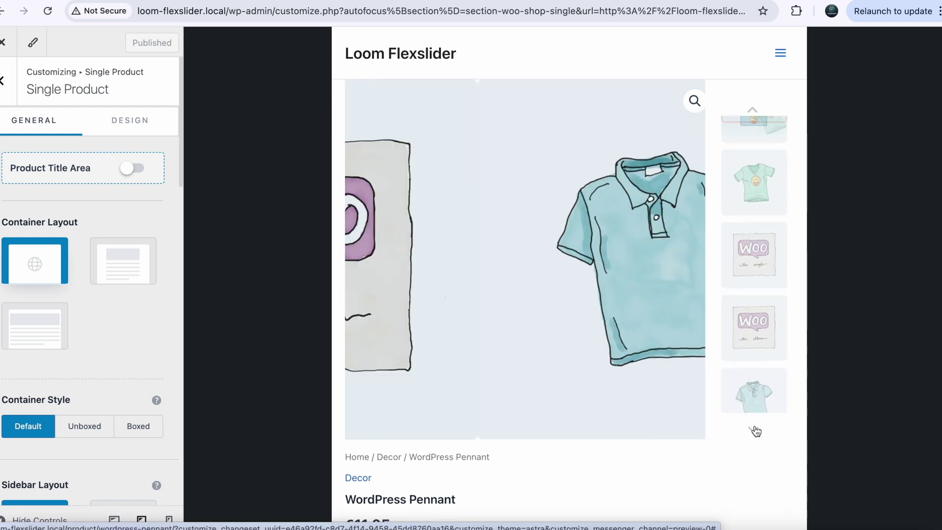
pyautogui.click(752, 430)
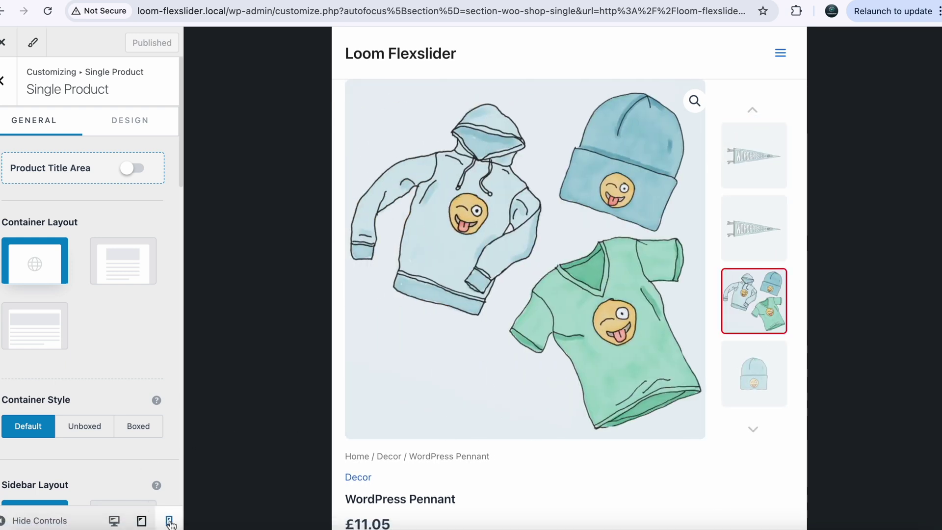
# Test the slider at mobile width, advancing to the polo and back to the V-neck tee.
pyautogui.click(169, 520)
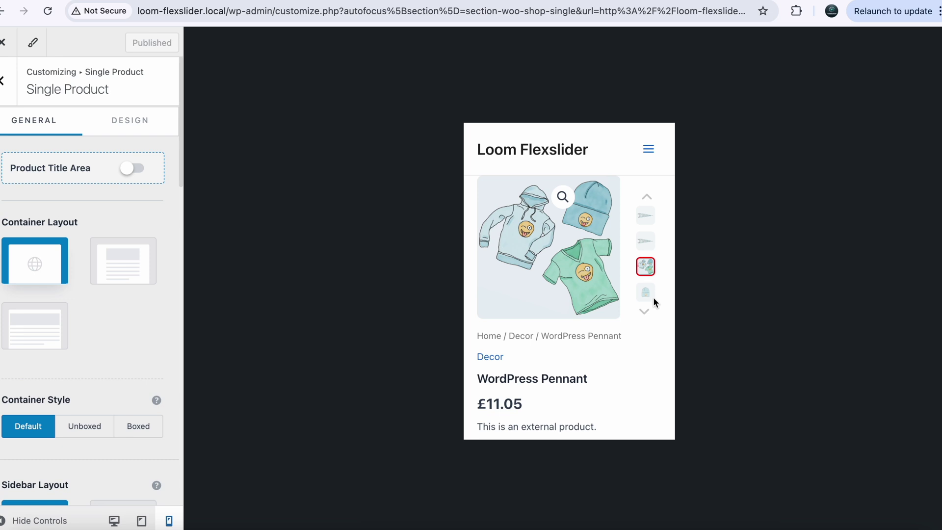
pyautogui.click(646, 313)
pyautogui.click(645, 312)
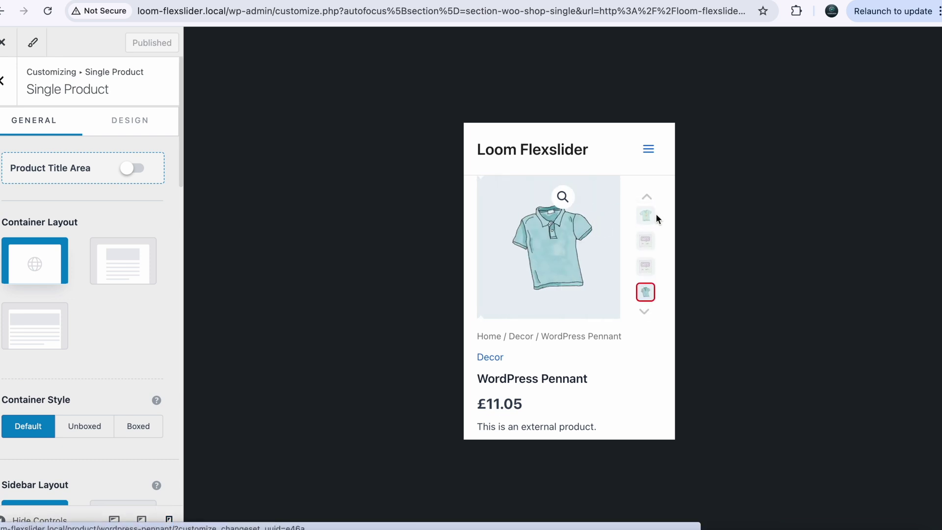
pyautogui.click(647, 198)
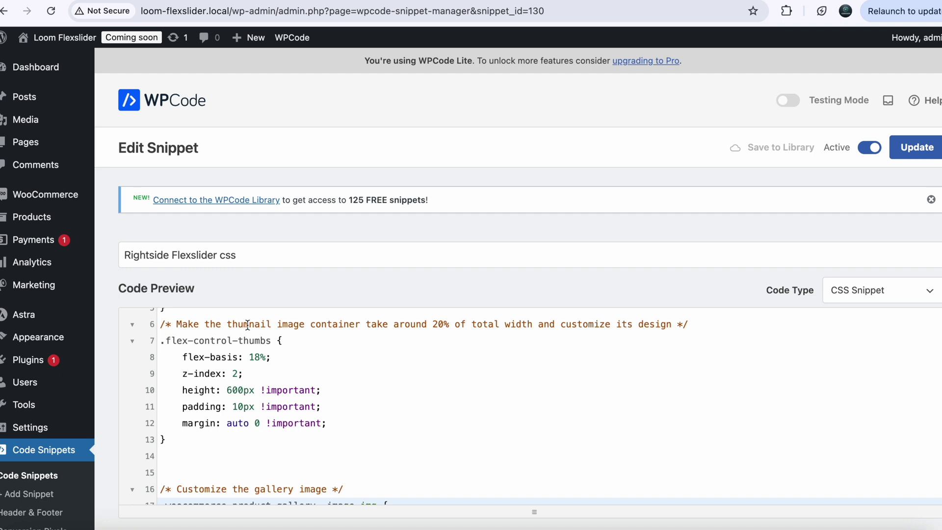
# Change the thumbnail container height on line 10 from 600px to 300px.
pyautogui.scroll(4, 357, 325)
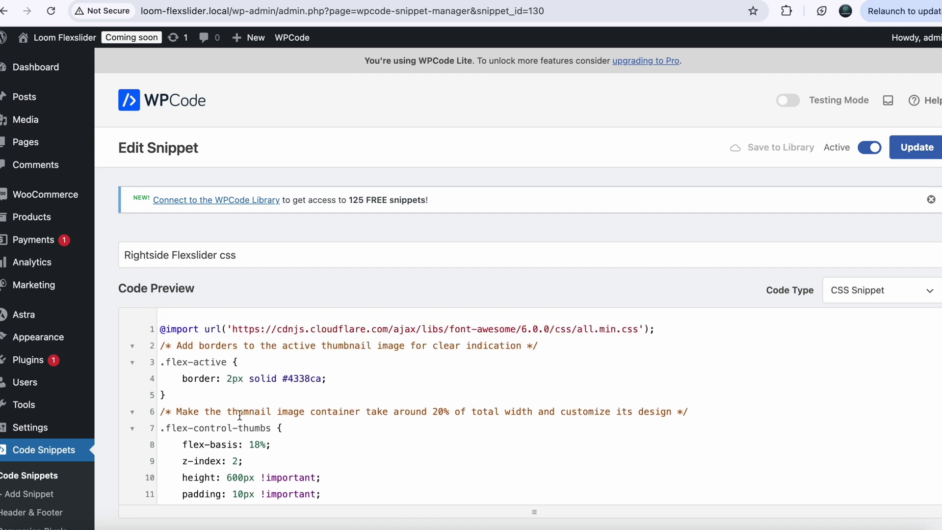
pyautogui.scroll(-2, 245, 435)
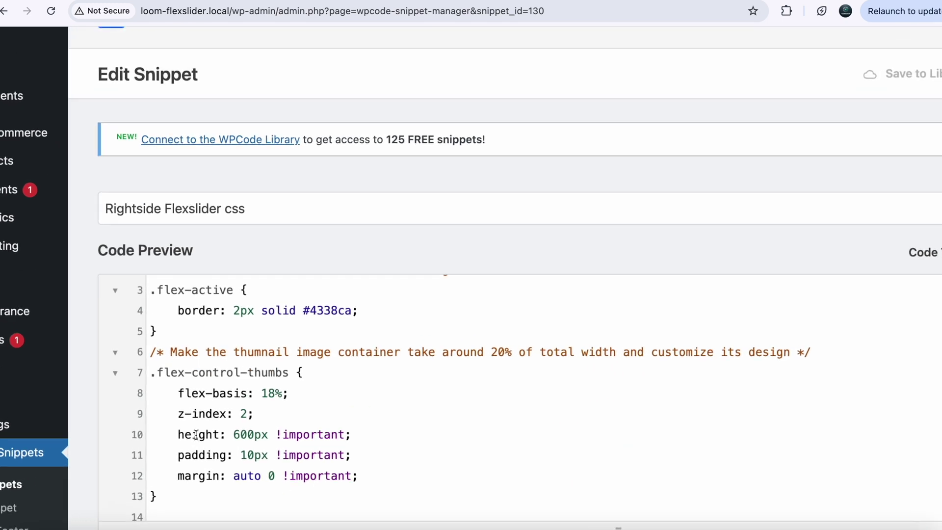
pyautogui.click(231, 432)
pyautogui.press('Delete')
pyautogui.write('4')
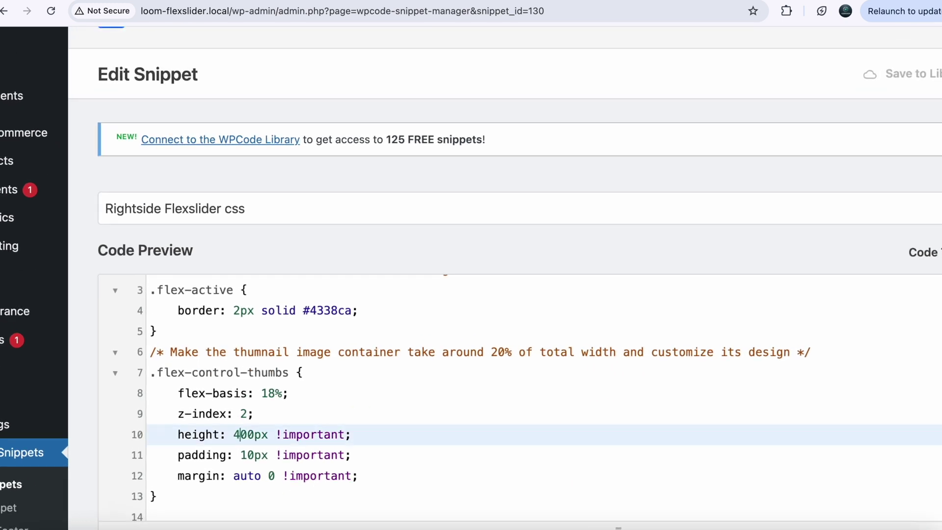
pyautogui.press('BackSpace')
pyautogui.write('3')
# Review the remaining rules down to the 575px block with 250px and 215px arrow margins.
pyautogui.scroll(-8, 293, 441)
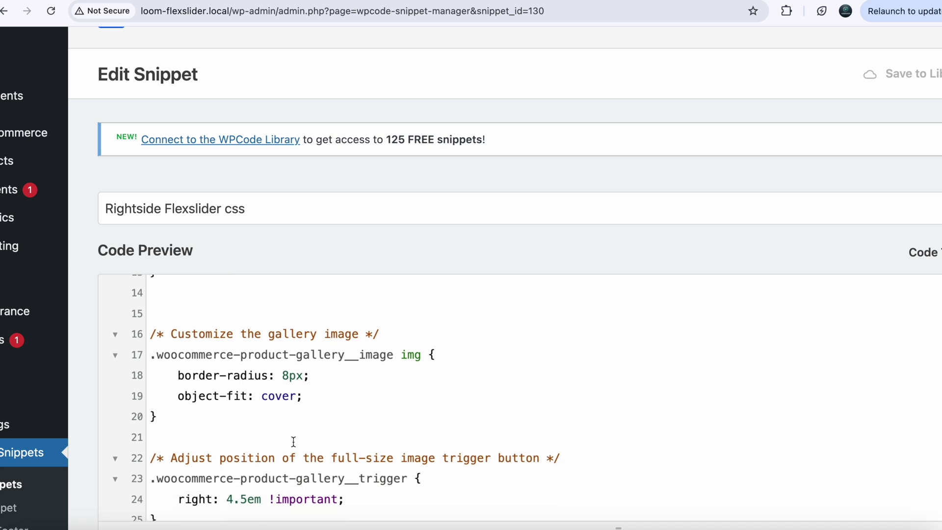
pyautogui.scroll(-8, 293, 441)
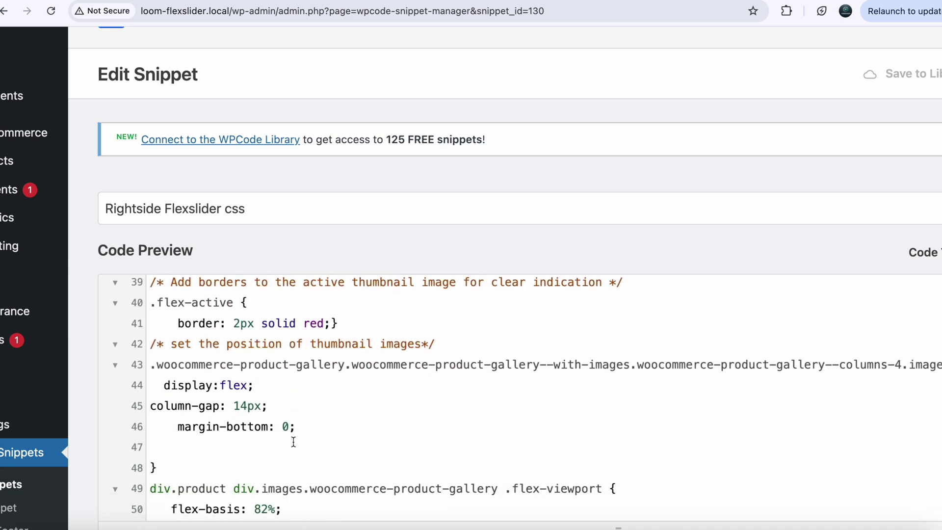
pyautogui.scroll(-8, 292, 441)
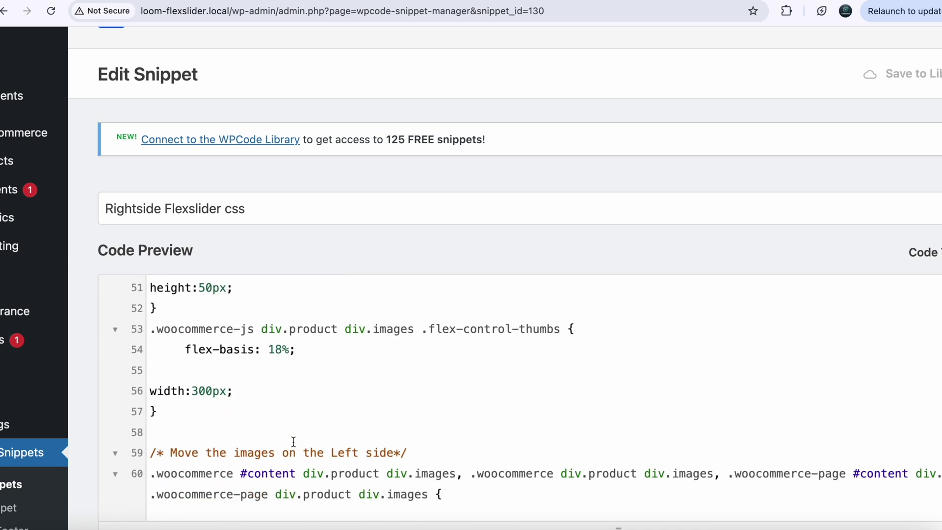
pyautogui.scroll(-2, 293, 441)
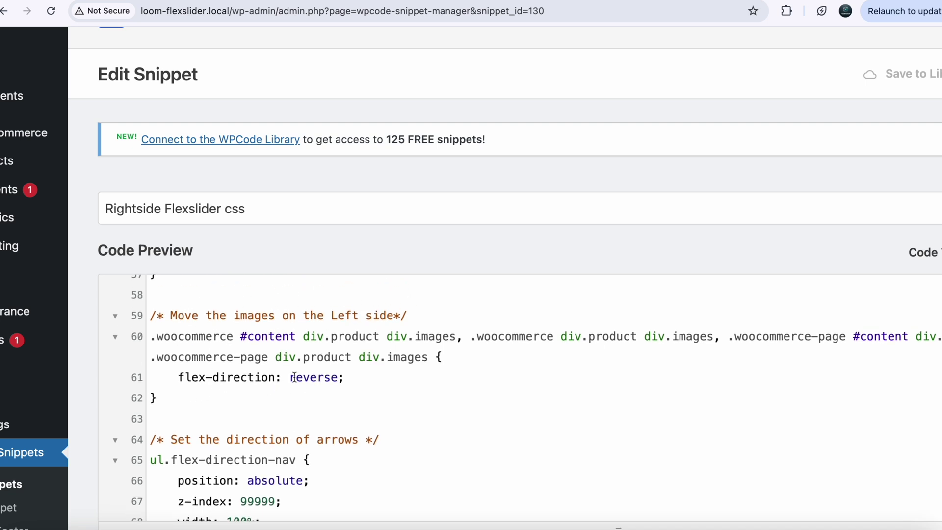
pyautogui.scroll(-5, 294, 377)
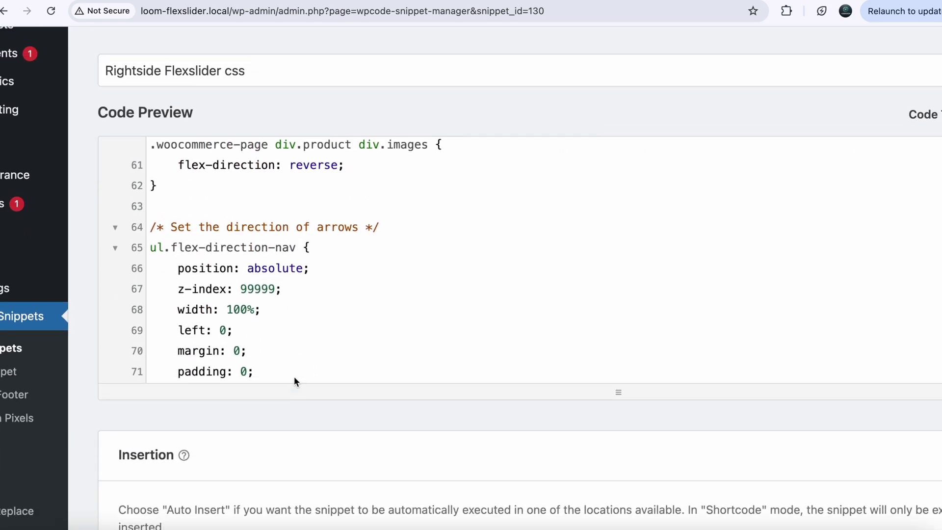
pyautogui.scroll(-20, 294, 271)
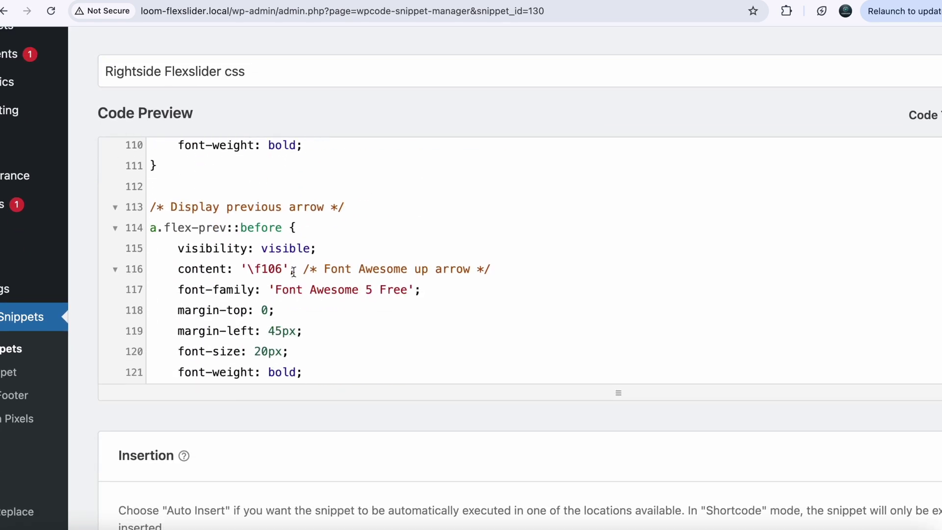
pyautogui.scroll(-10, 294, 272)
pyautogui.scroll(4, 294, 271)
pyautogui.scroll(4, 294, 271)
pyautogui.scroll(-7, 293, 271)
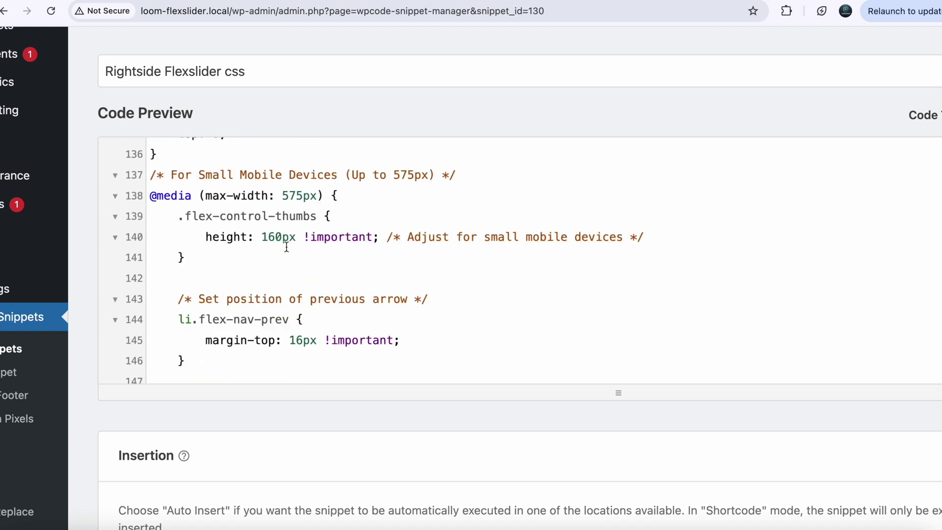
pyautogui.scroll(2, 287, 246)
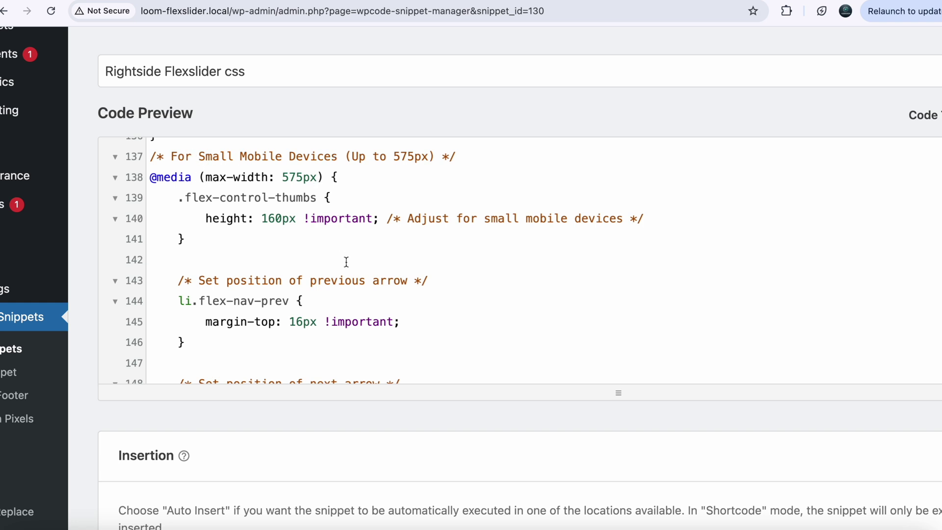
pyautogui.scroll(-3, 236, 323)
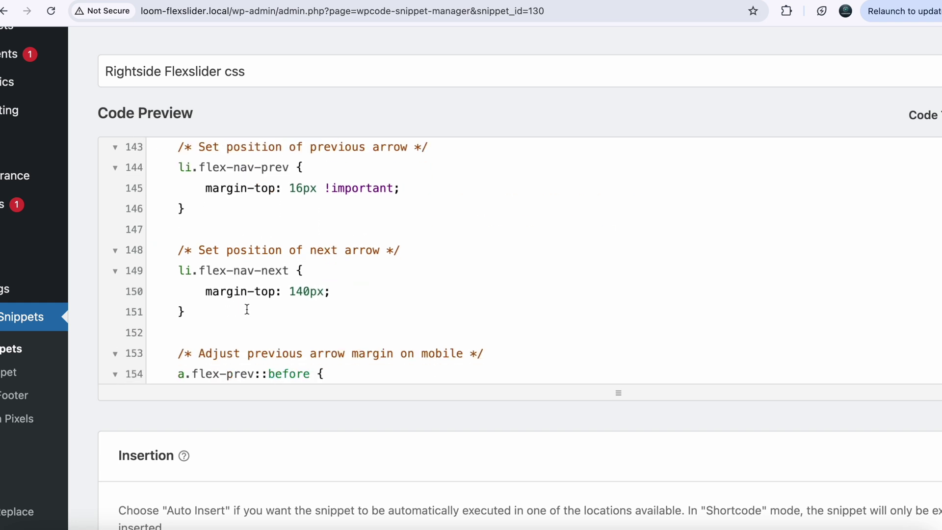
pyautogui.scroll(-3, 250, 296)
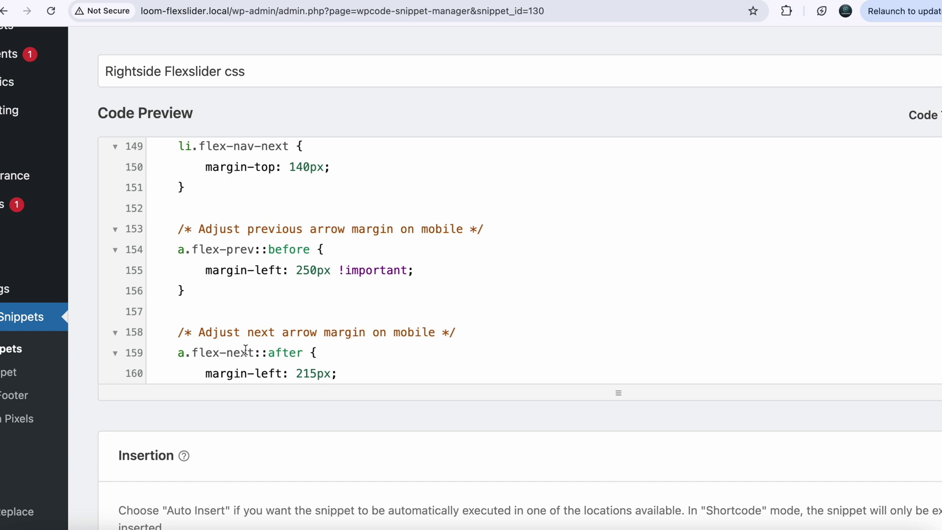
pyautogui.scroll(-2, 245, 350)
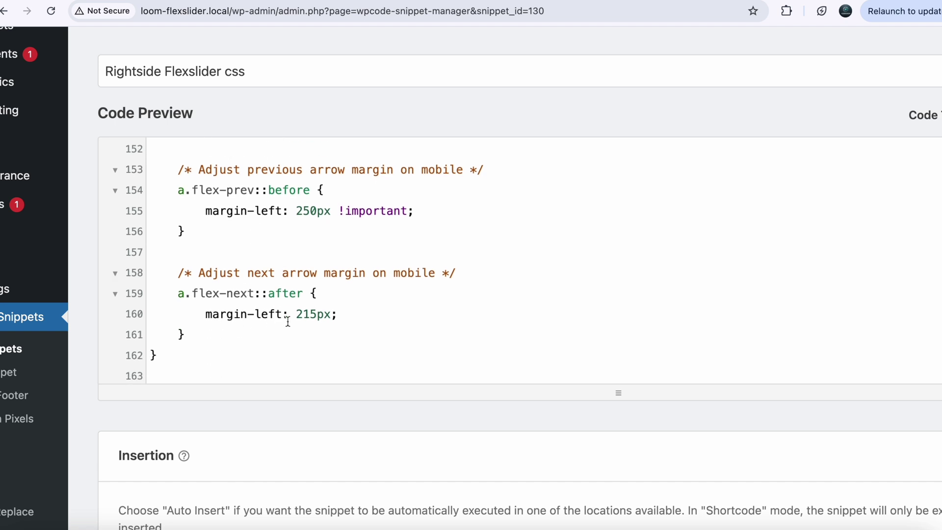
pyautogui.scroll(1, 300, 240)
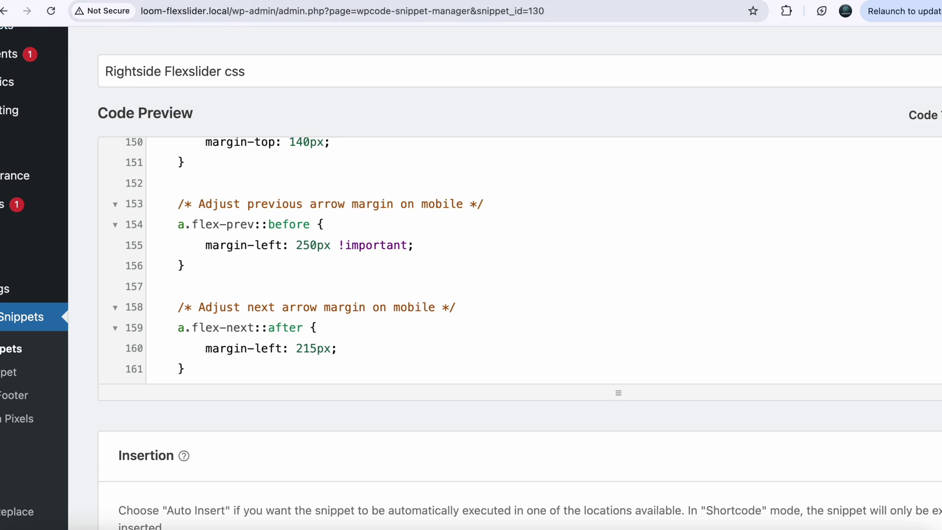
pyautogui.hotkey('ctrl', 'Tab')
# Advance the pennant gallery to the Woo album, then reload and recheck the right-side thumbnails.
pyautogui.click(102, 441)
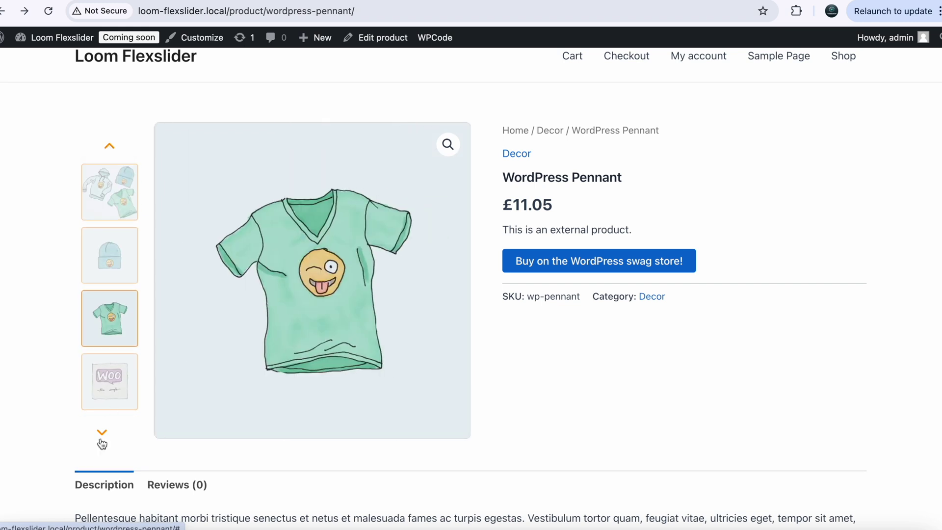
pyautogui.click(101, 442)
pyautogui.click(101, 438)
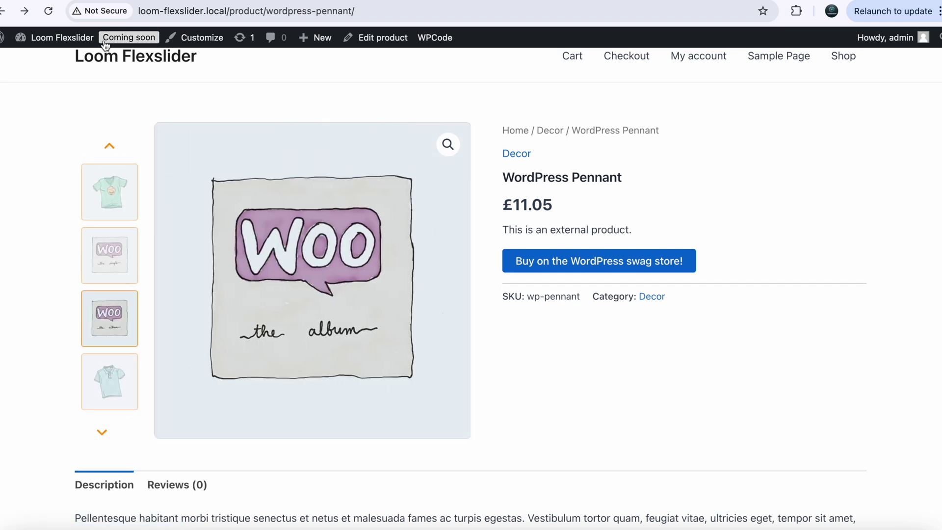
pyautogui.click(48, 11)
pyautogui.click(434, 435)
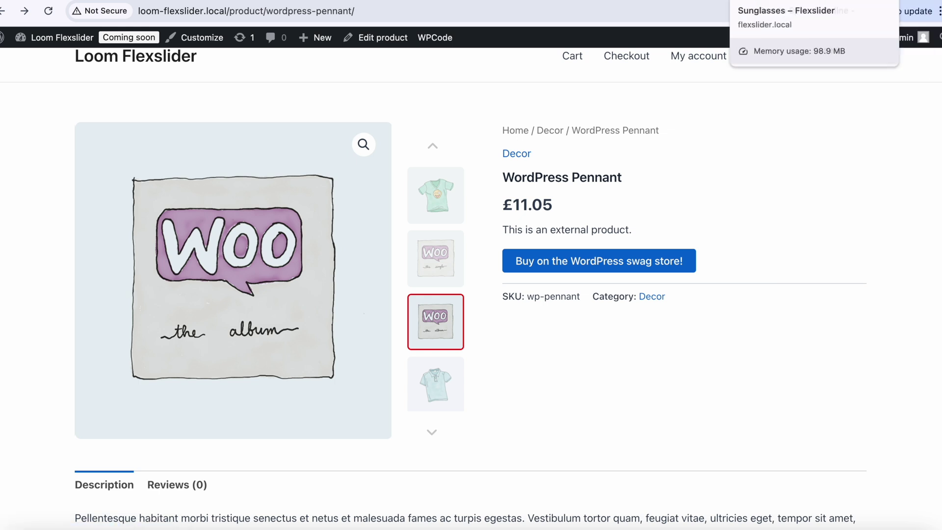
# Go to the Sunglasses – Flexslider product page.
pyautogui.click(794, 1)
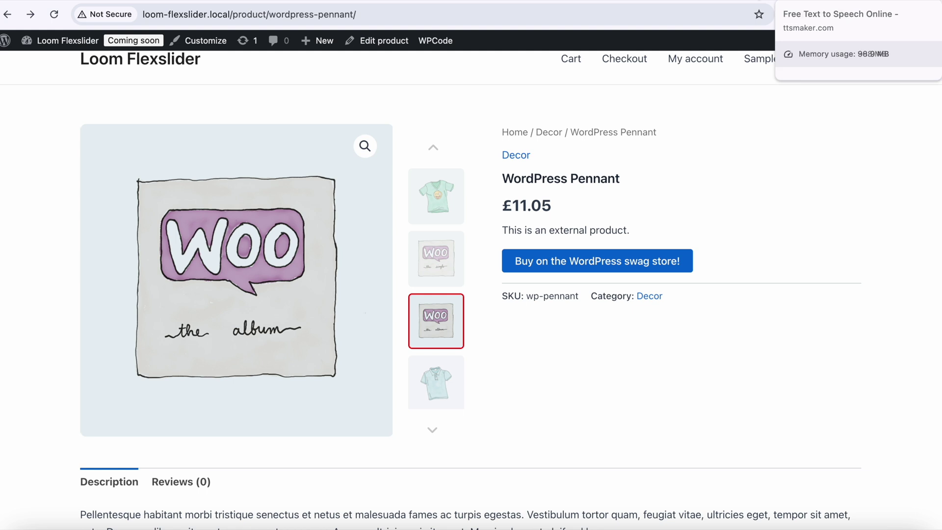
pyautogui.click(697, 1)
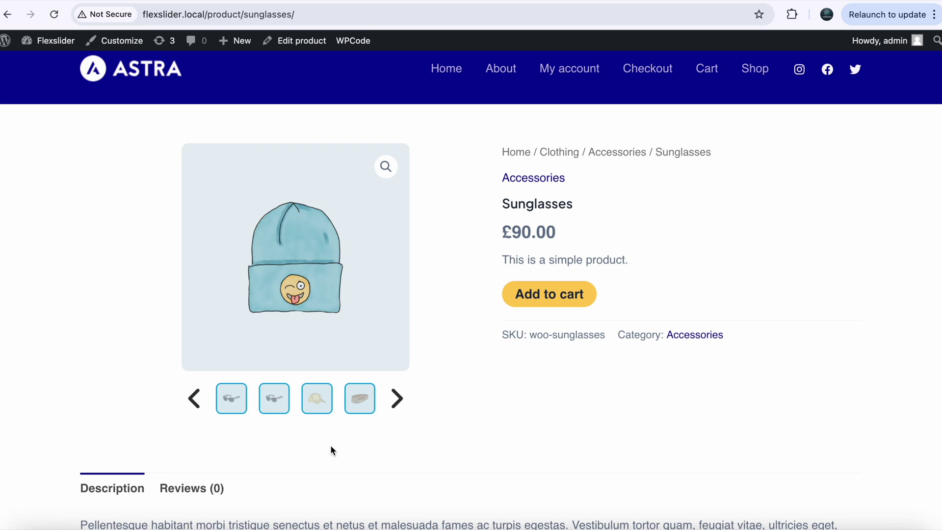
pyautogui.moveTo(43, 64)
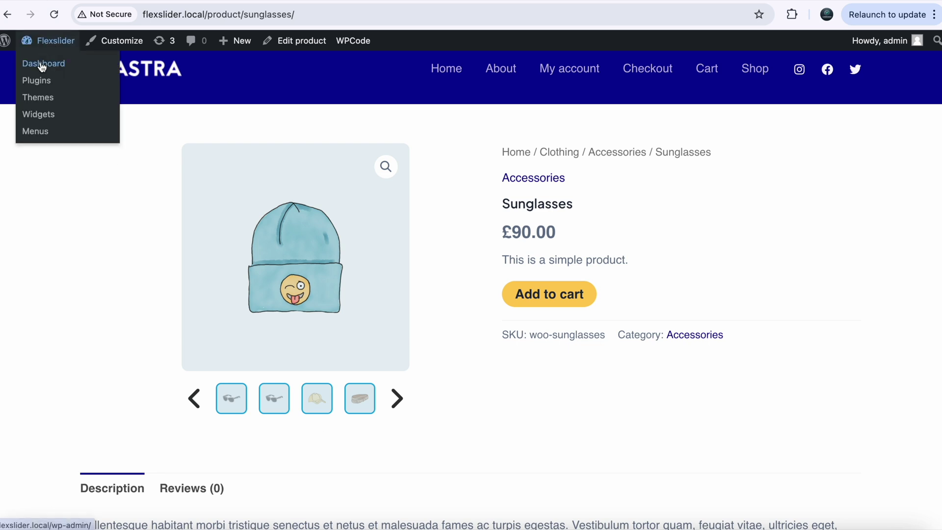